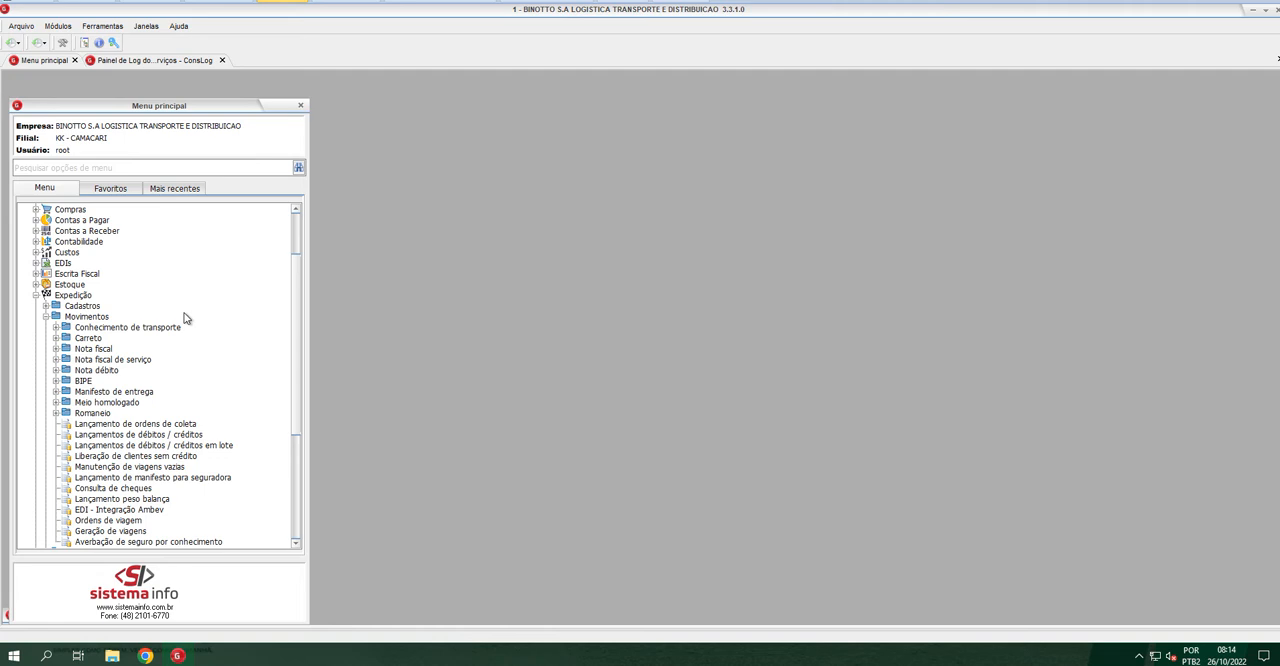
# Open the Consulta / Cancela BIPE screen from the BIPE folder under Expedição > Movimentos
pyautogui.click(55, 381)
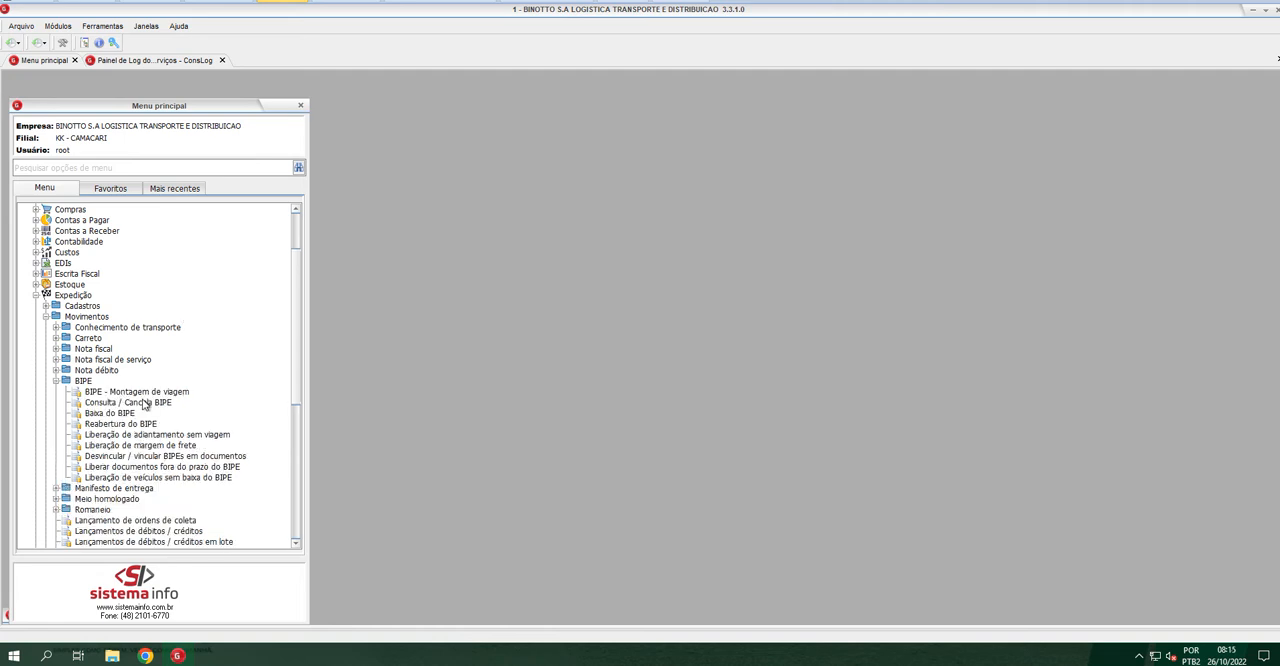
pyautogui.click(143, 404)
pyautogui.doubleClick(143, 404)
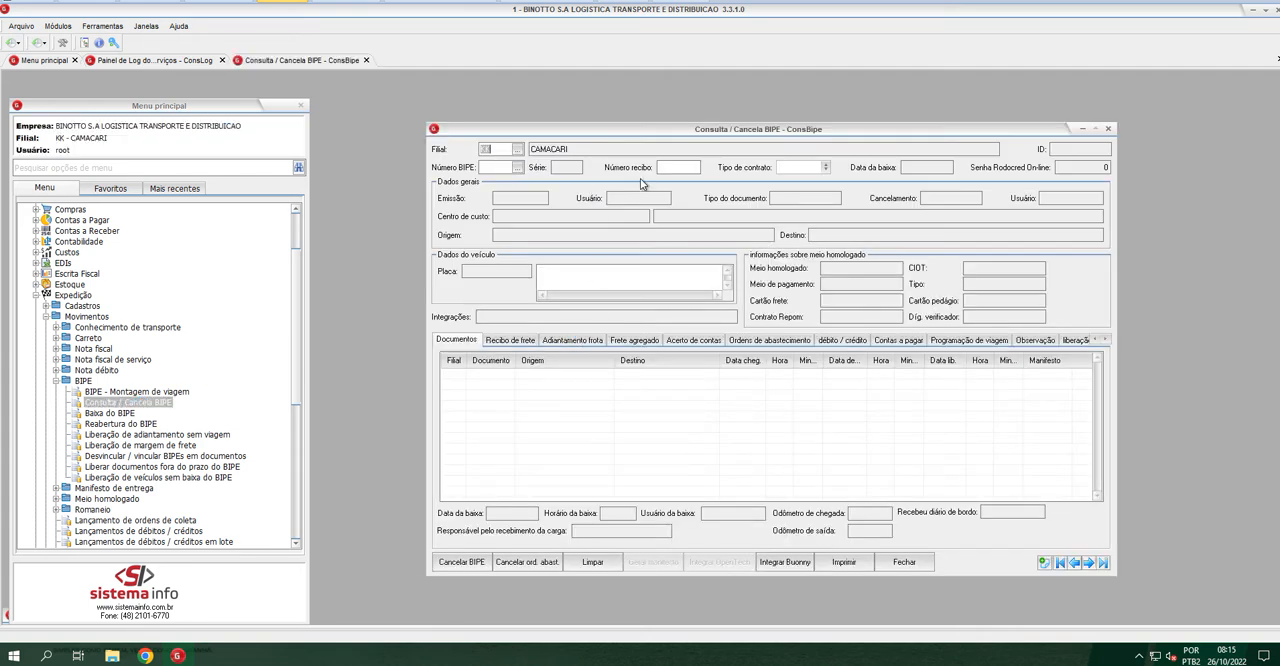
pyautogui.click(1102, 564)
# Open the Integração meio homologado / abastecimento screen under Meio homologado and move its window clear of the main menu
pyautogui.scroll(-2, 142, 430)
pyautogui.scroll(-1, 142, 430)
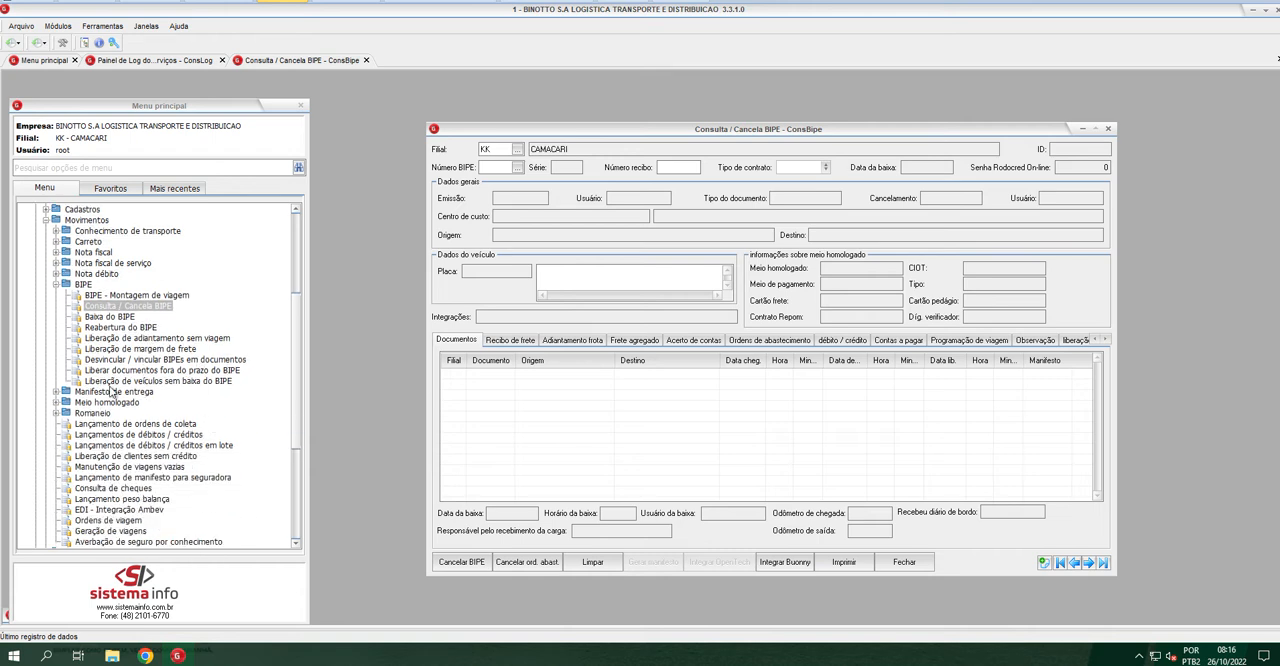
pyautogui.scroll(6, 73, 327)
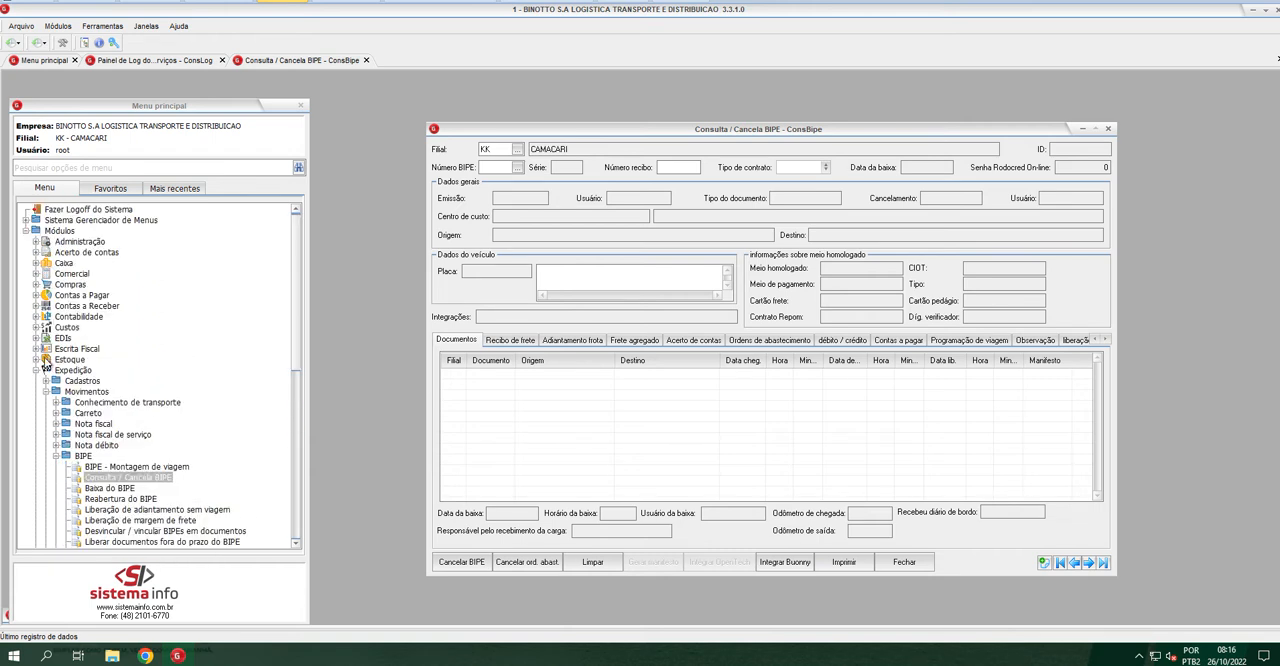
pyautogui.scroll(-4, 68, 420)
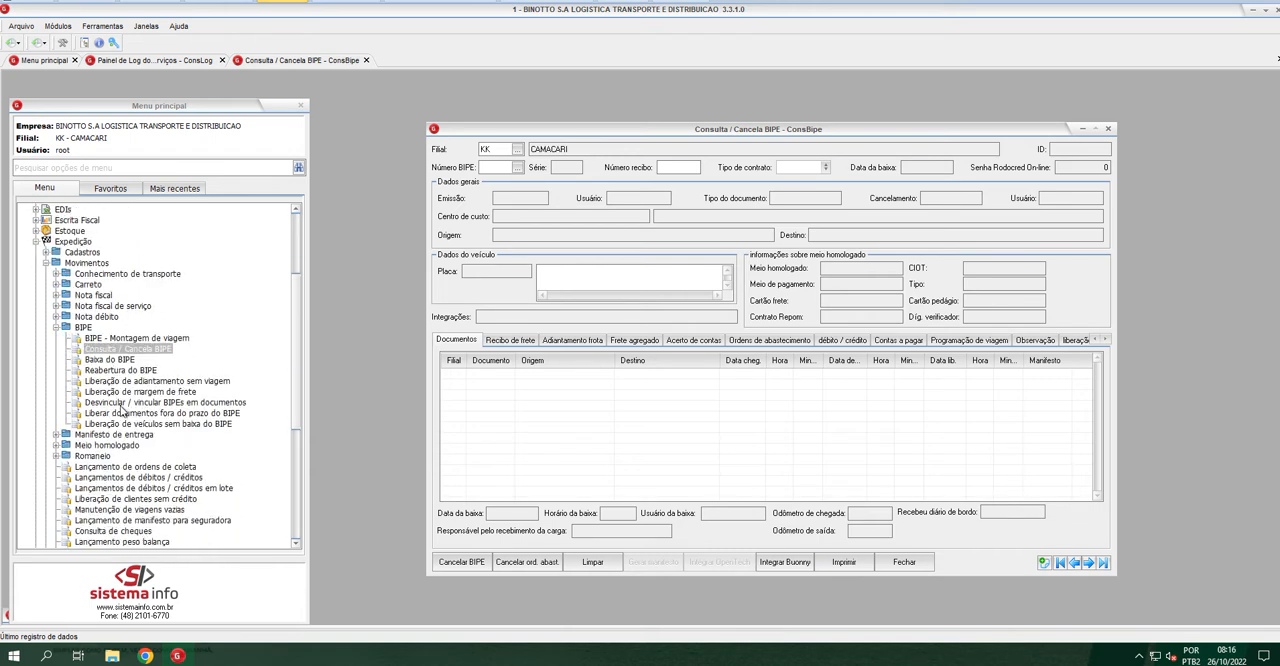
pyautogui.click(55, 445)
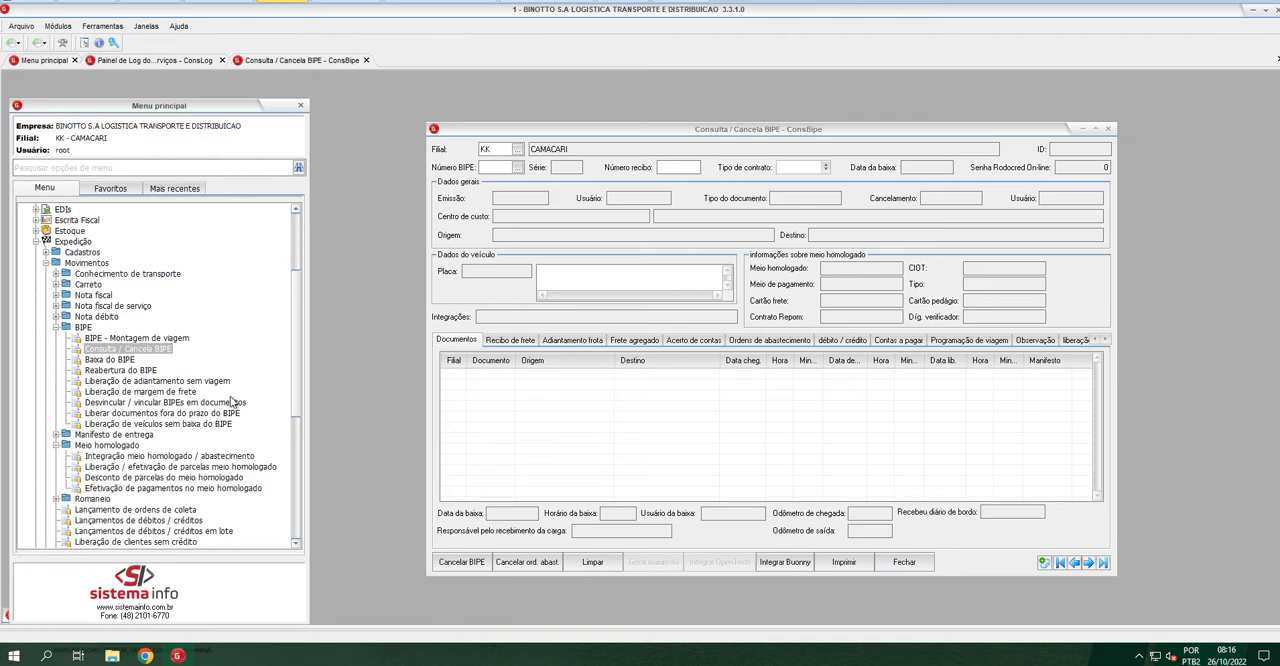
pyautogui.scroll(-1, 200, 450)
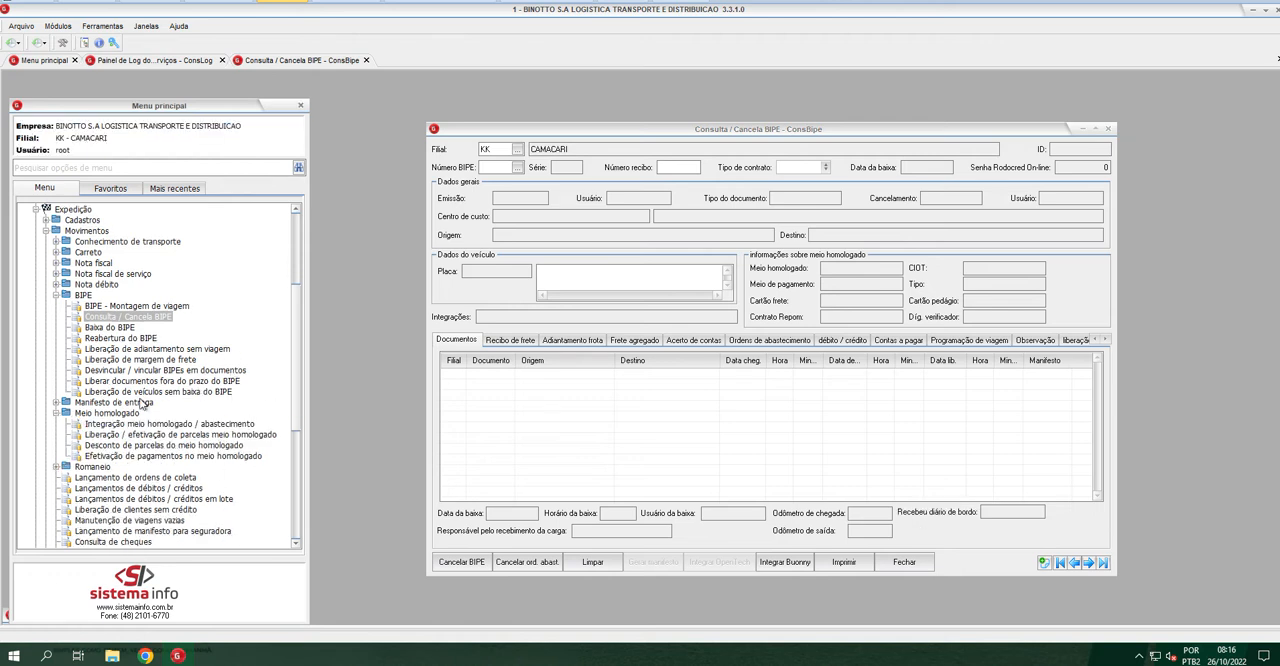
pyautogui.doubleClick(168, 424)
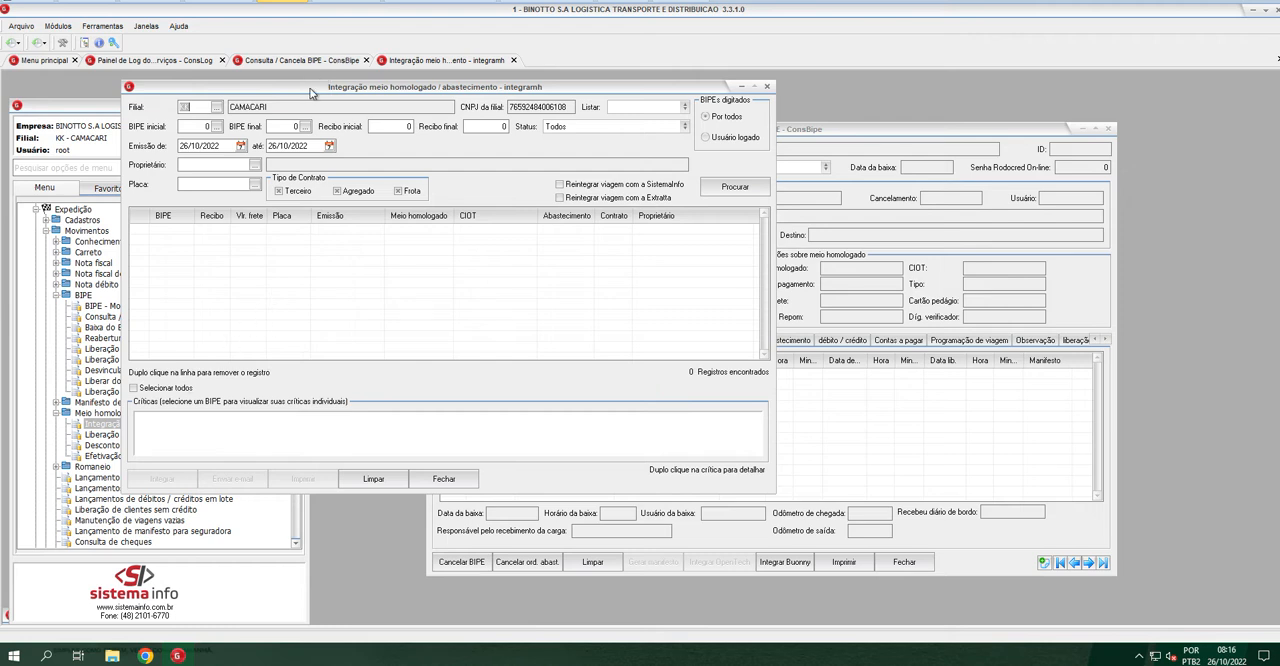
pyautogui.moveTo(308, 88); pyautogui.dragTo(383, 96)
pyautogui.moveTo(461, 110); pyautogui.dragTo(539, 117)
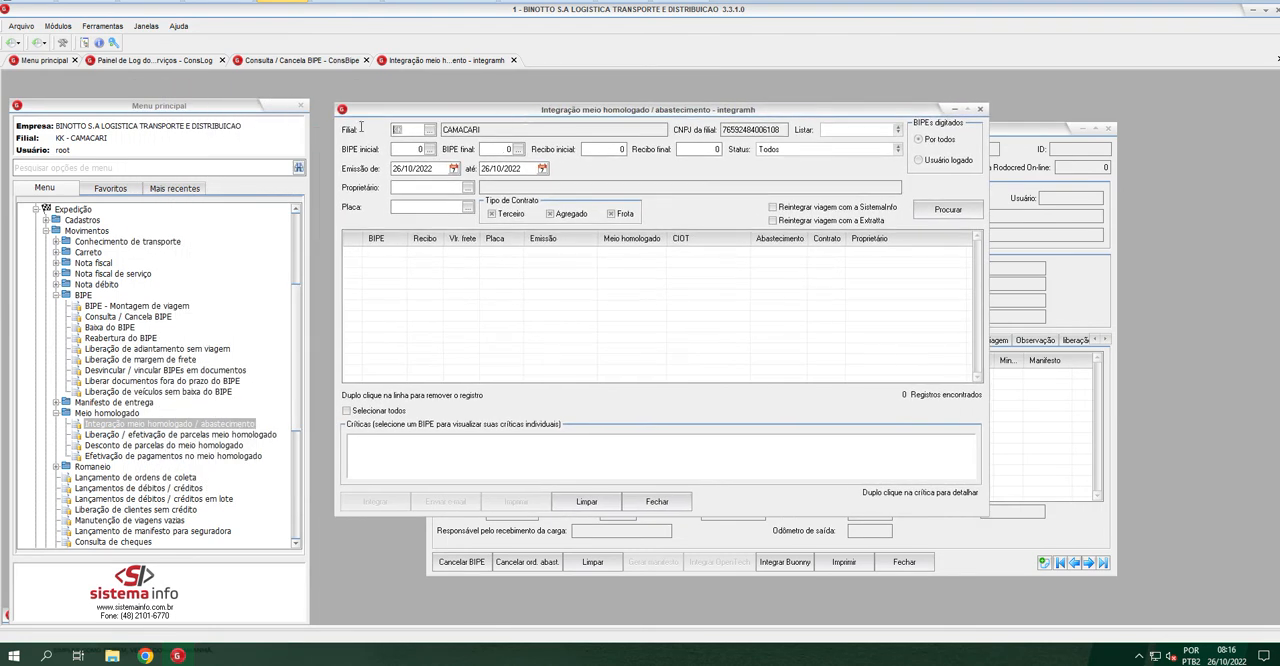
# List the BIPEs of filial MC issued from 01/10/2022 until 26/10/2022
pyautogui.click(415, 149)
pyautogui.click(440, 167)
pyautogui.click(934, 209)
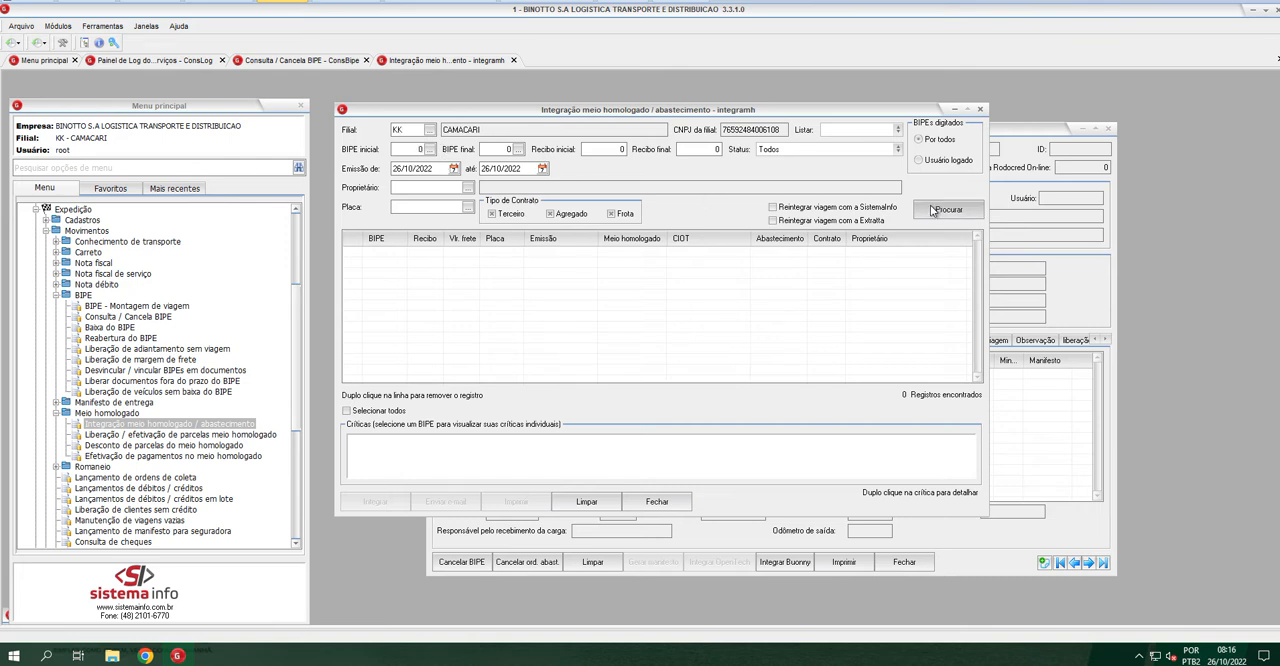
pyautogui.click(454, 169)
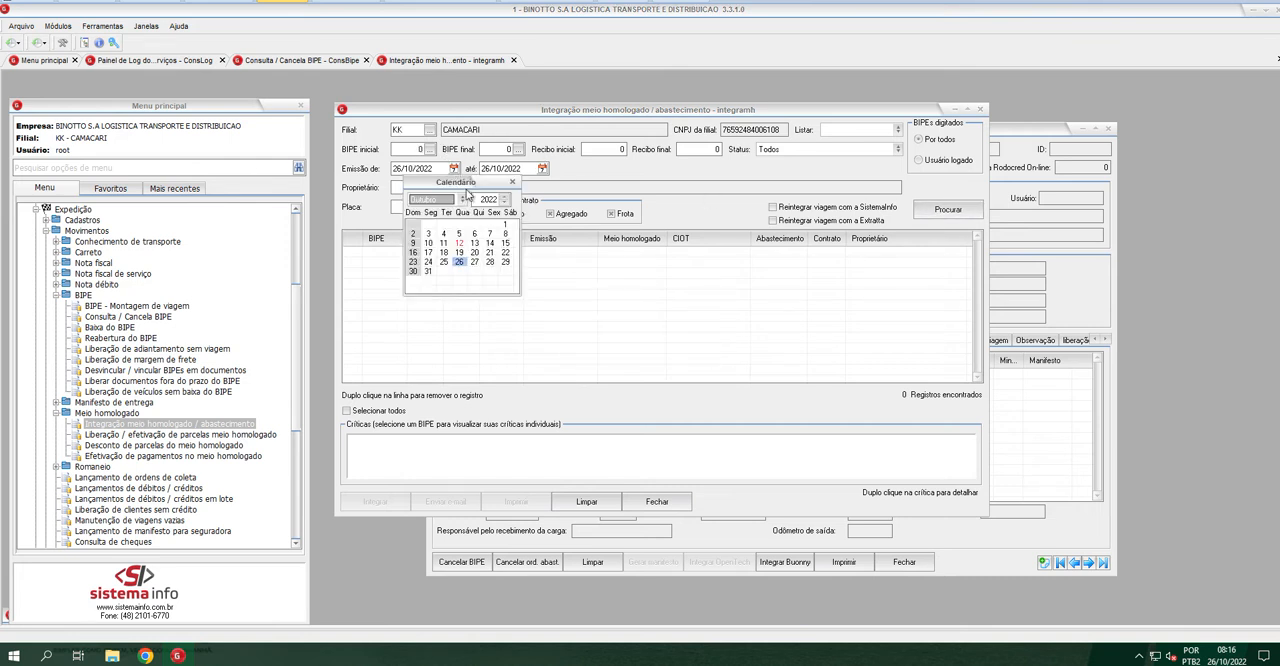
pyautogui.click(505, 221)
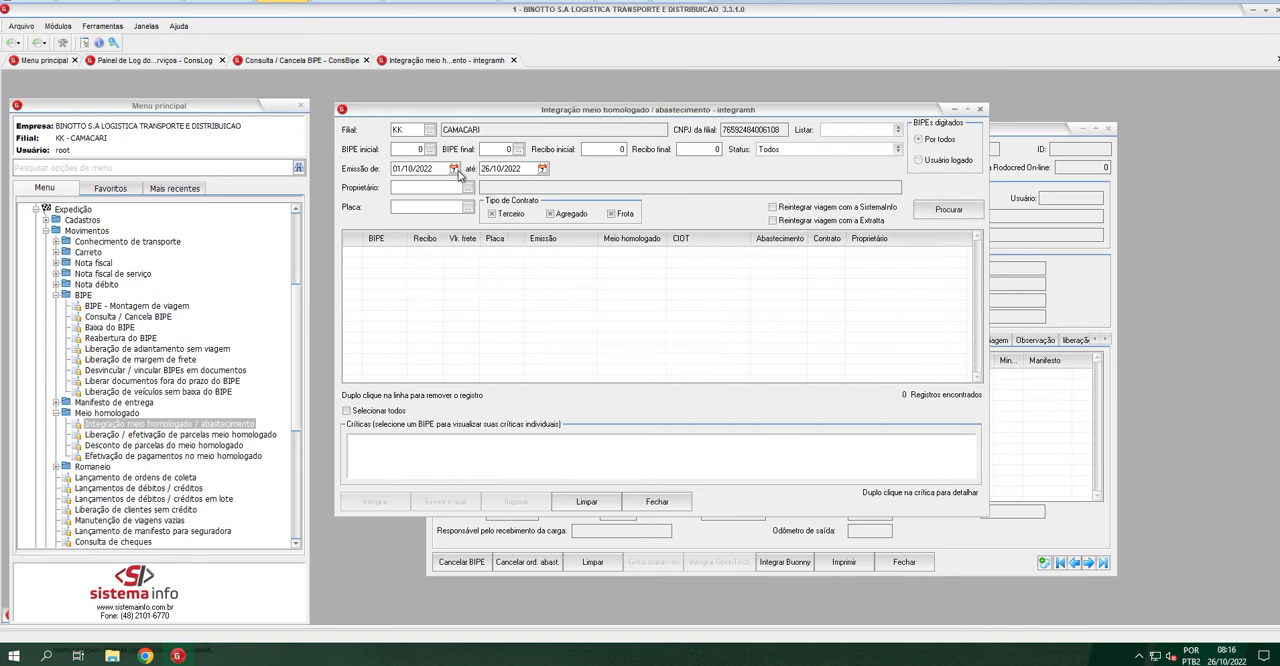
pyautogui.click(410, 131)
pyautogui.write('MC')
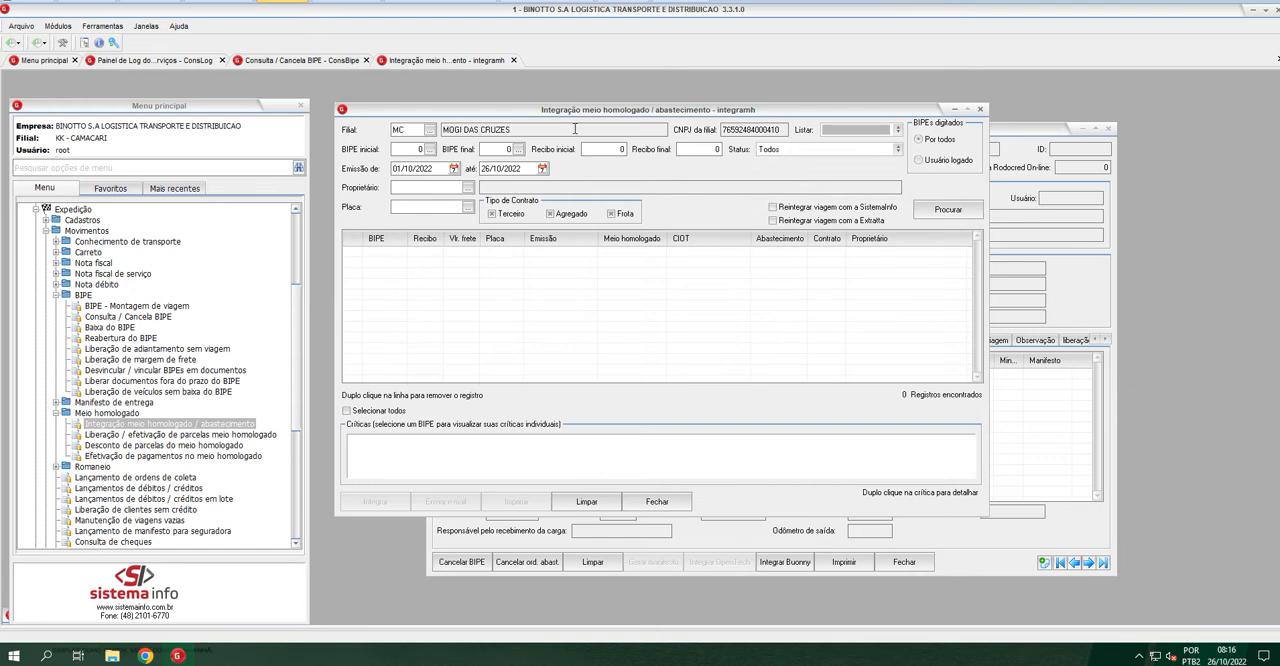
pyautogui.click(947, 210)
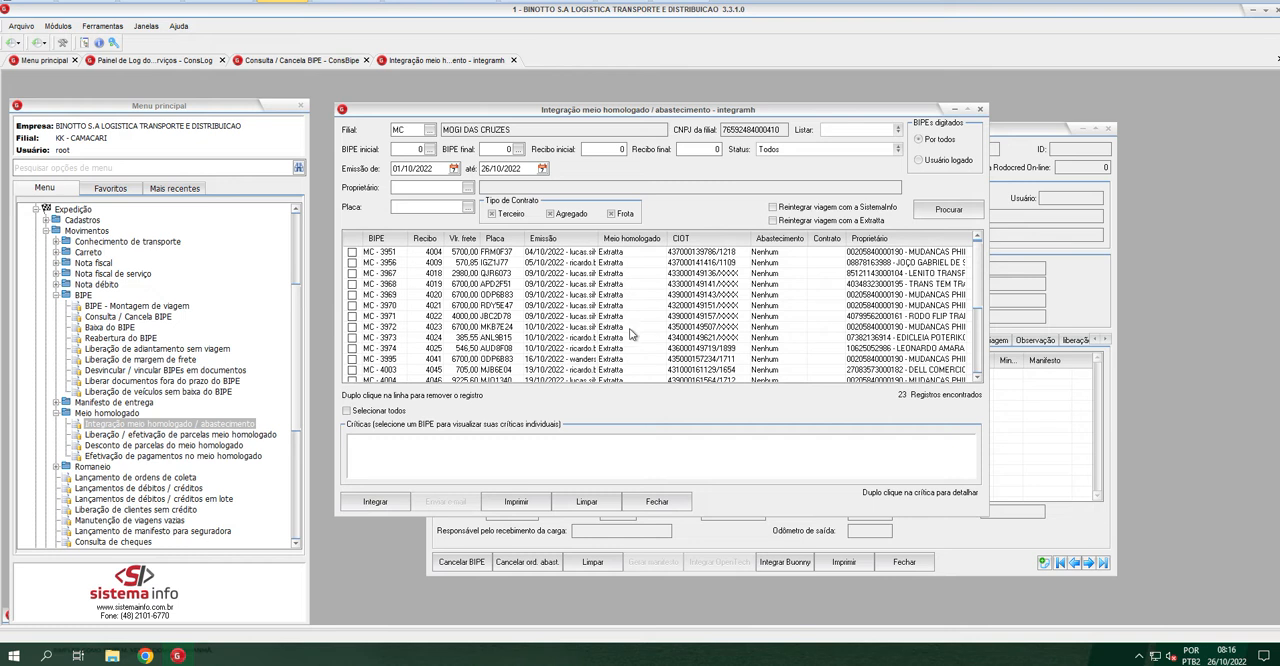
# Examine the listed BIPEs down to the last record, checking the BIPE, Placa and CIOT columns
pyautogui.click(369, 252)
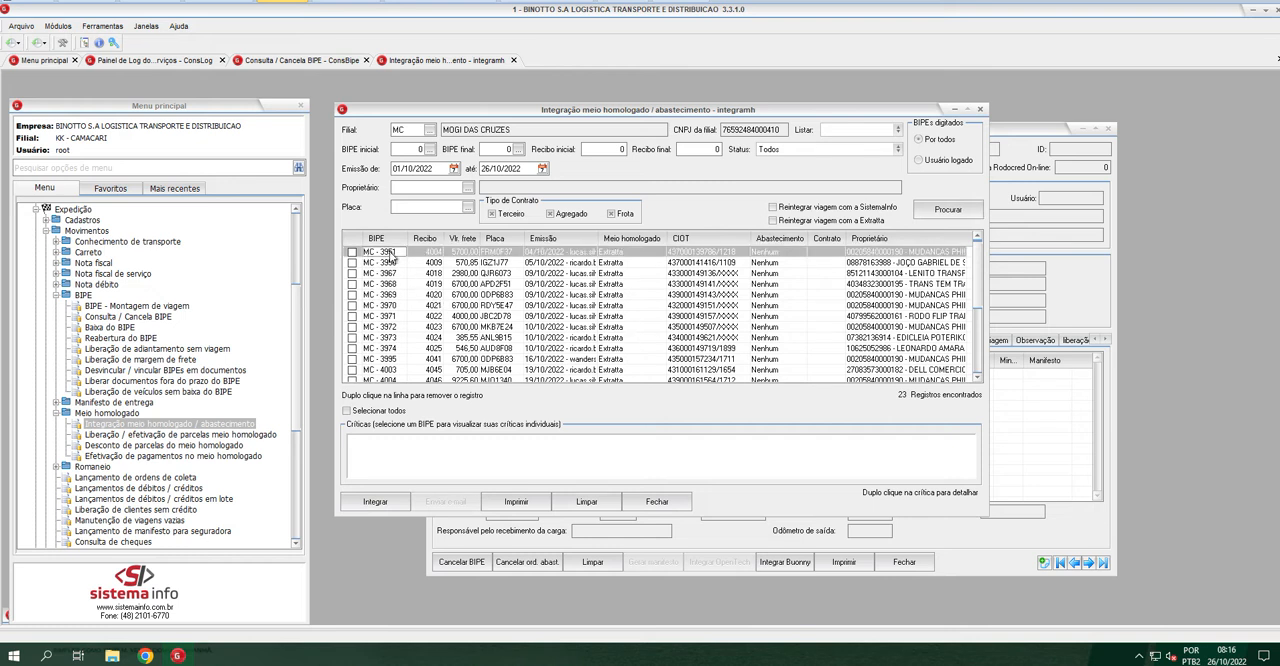
pyautogui.click(506, 253)
pyautogui.click(686, 256)
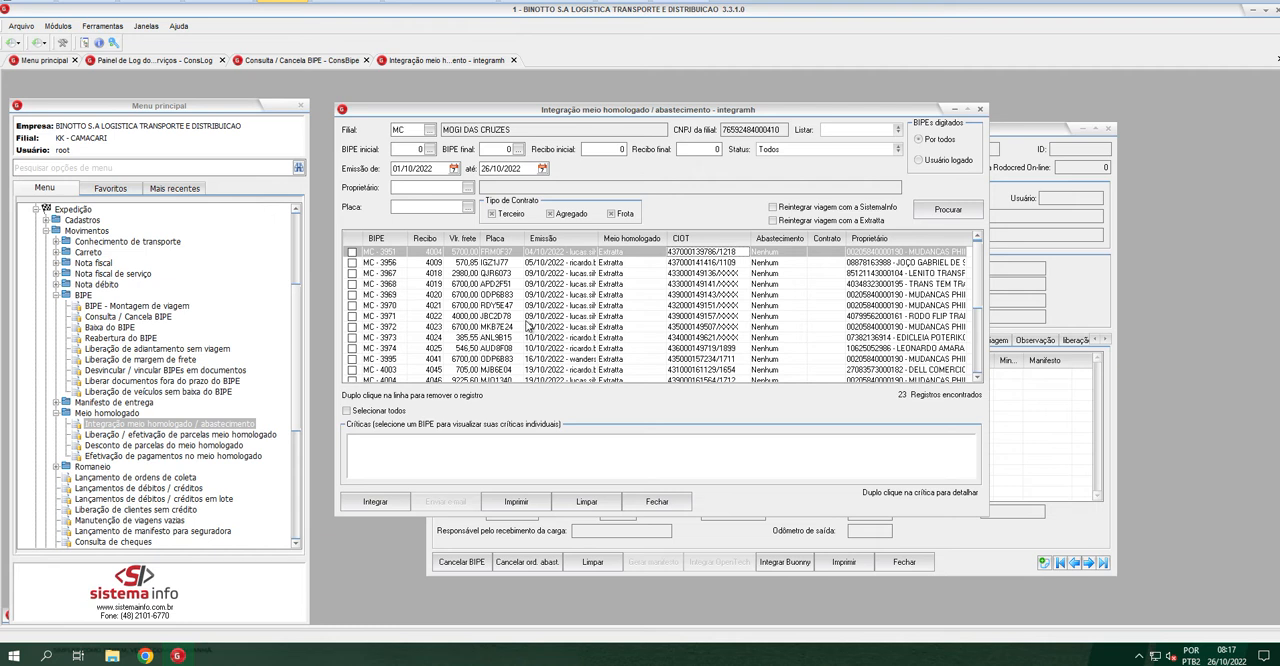
pyautogui.scroll(-6, 540, 330)
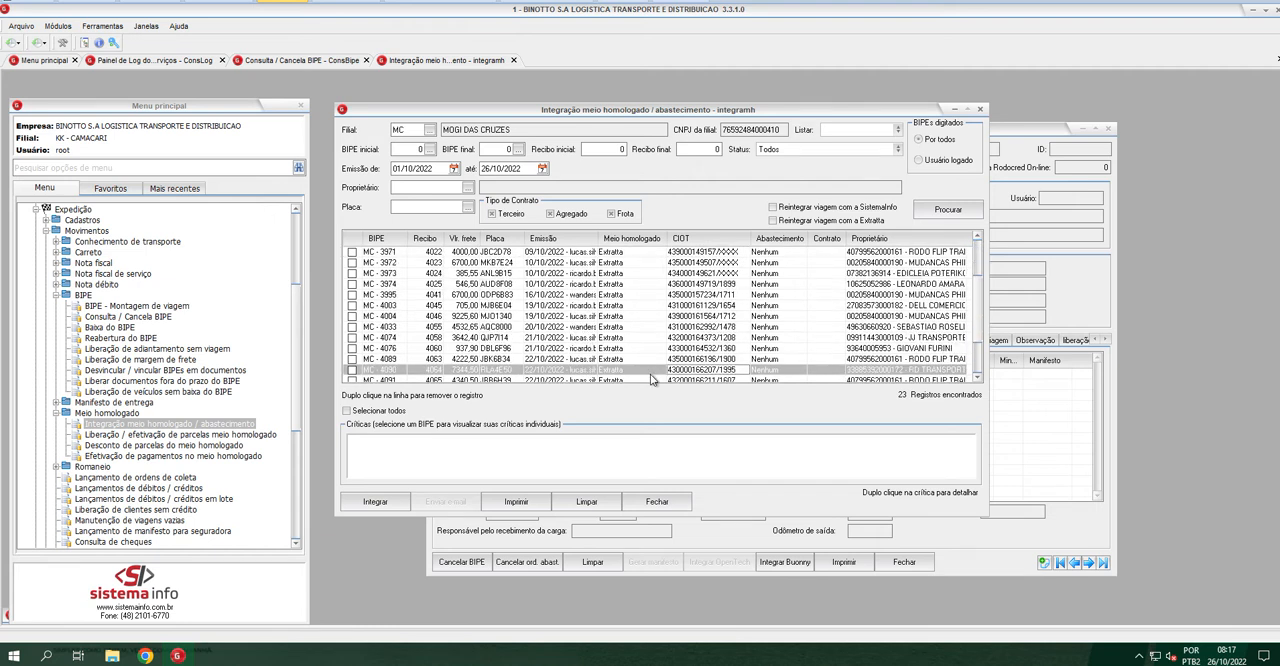
pyautogui.scroll(-5, 588, 352)
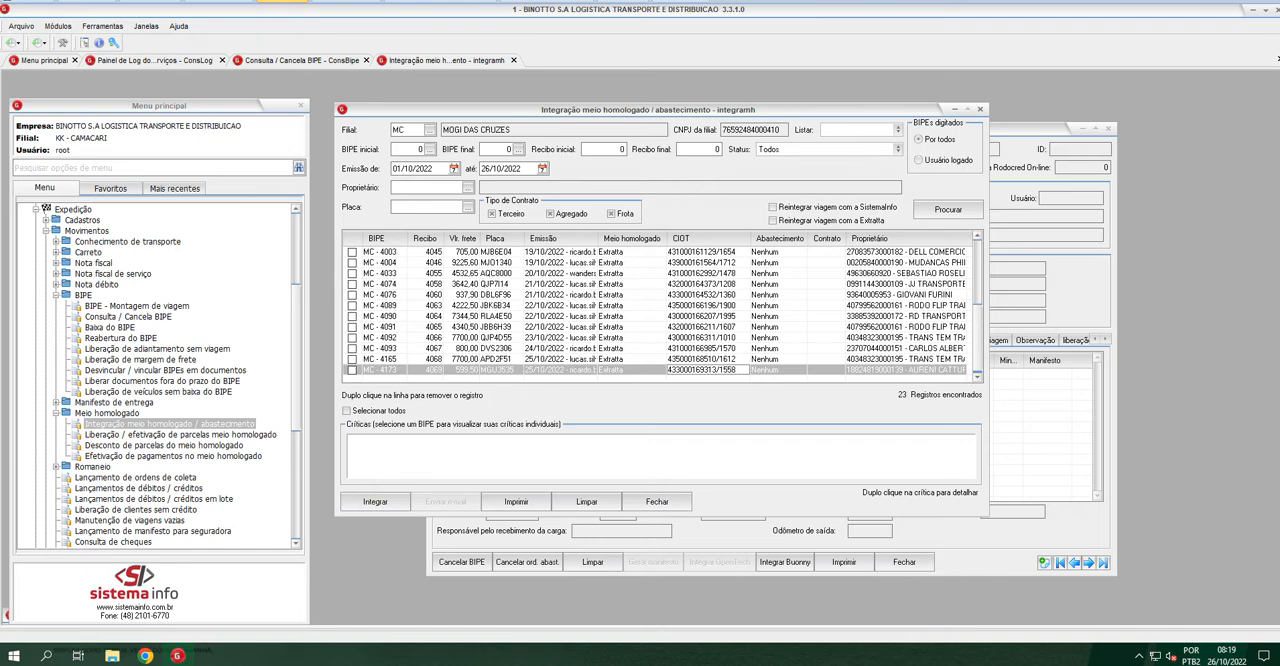
# Minimize the integration window and open Painel de log dos serviços under Serviços > Consulta
pyautogui.click(955, 113)
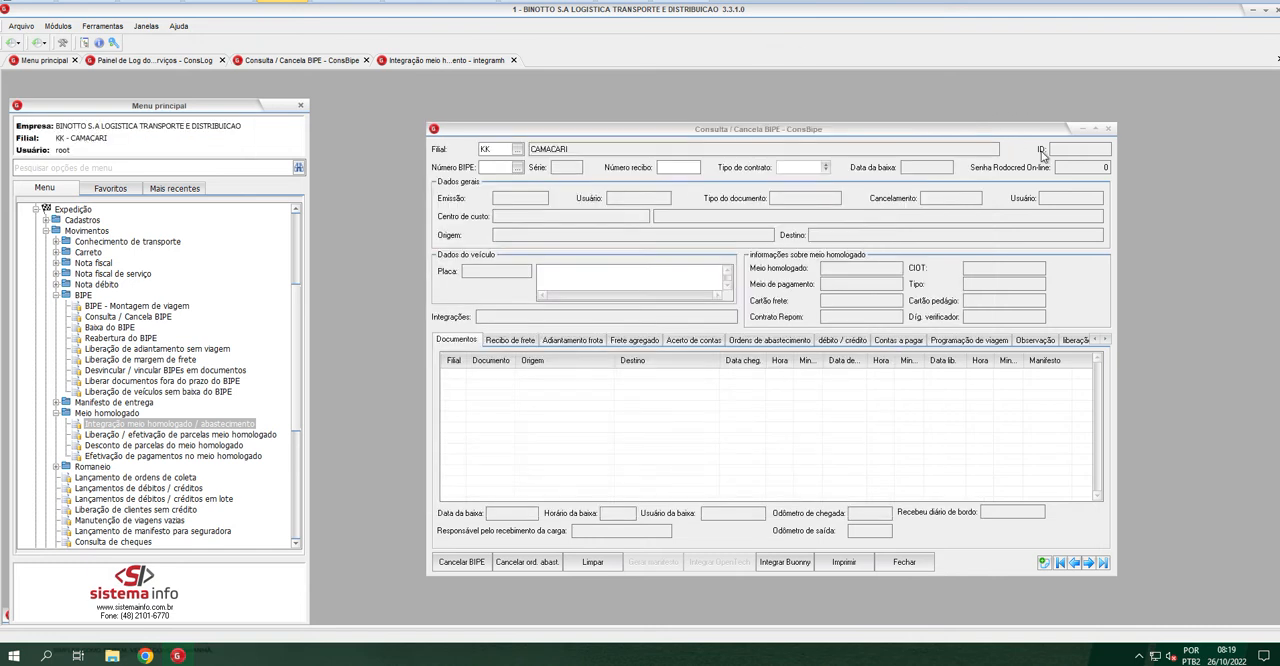
pyautogui.scroll(-3, 152, 404)
pyautogui.scroll(-3, 151, 388)
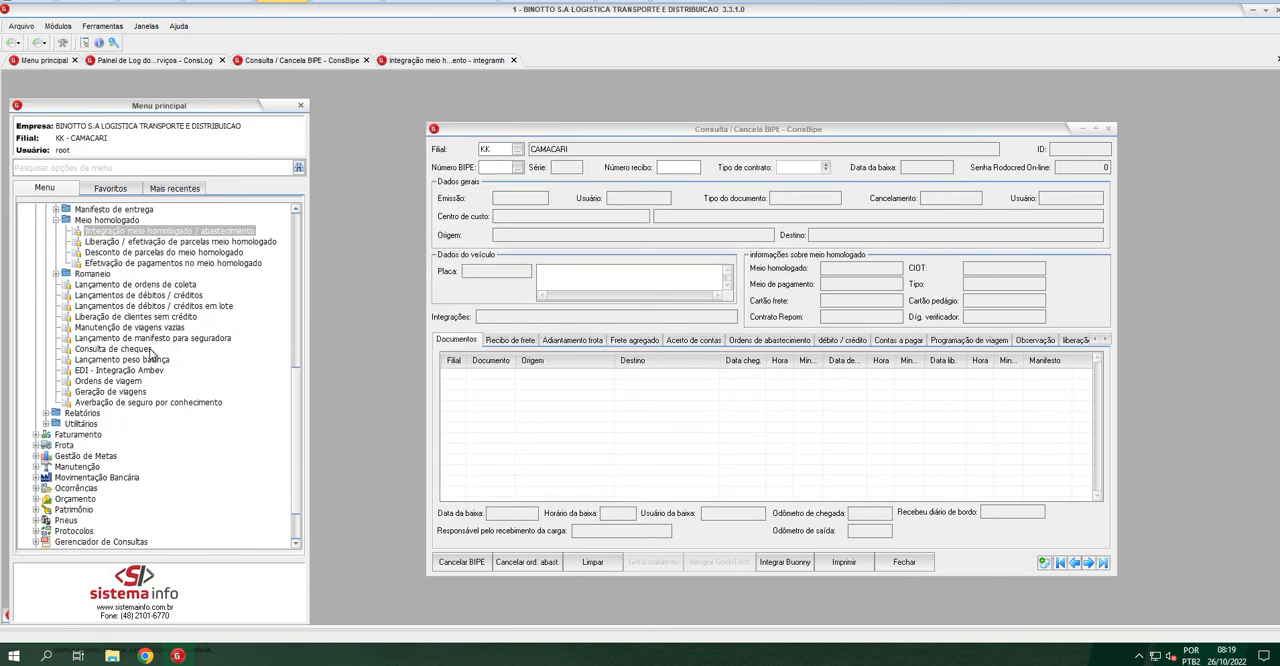
pyautogui.scroll(-2, 205, 311)
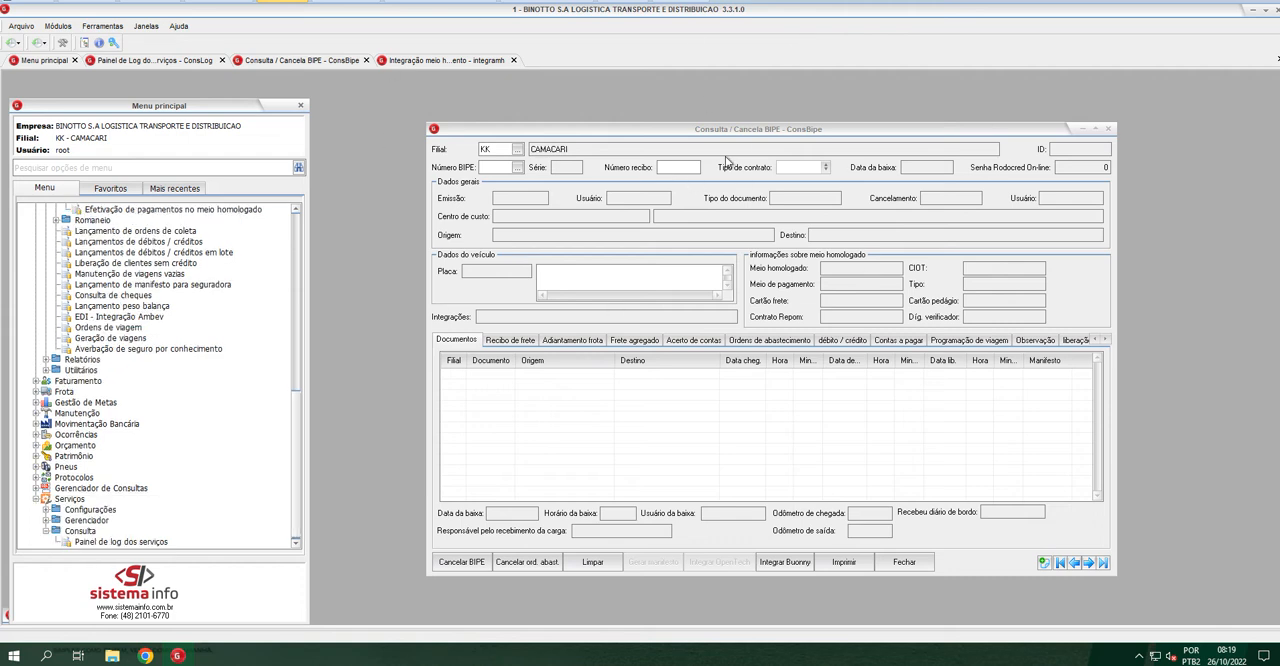
pyautogui.doubleClick(140, 542)
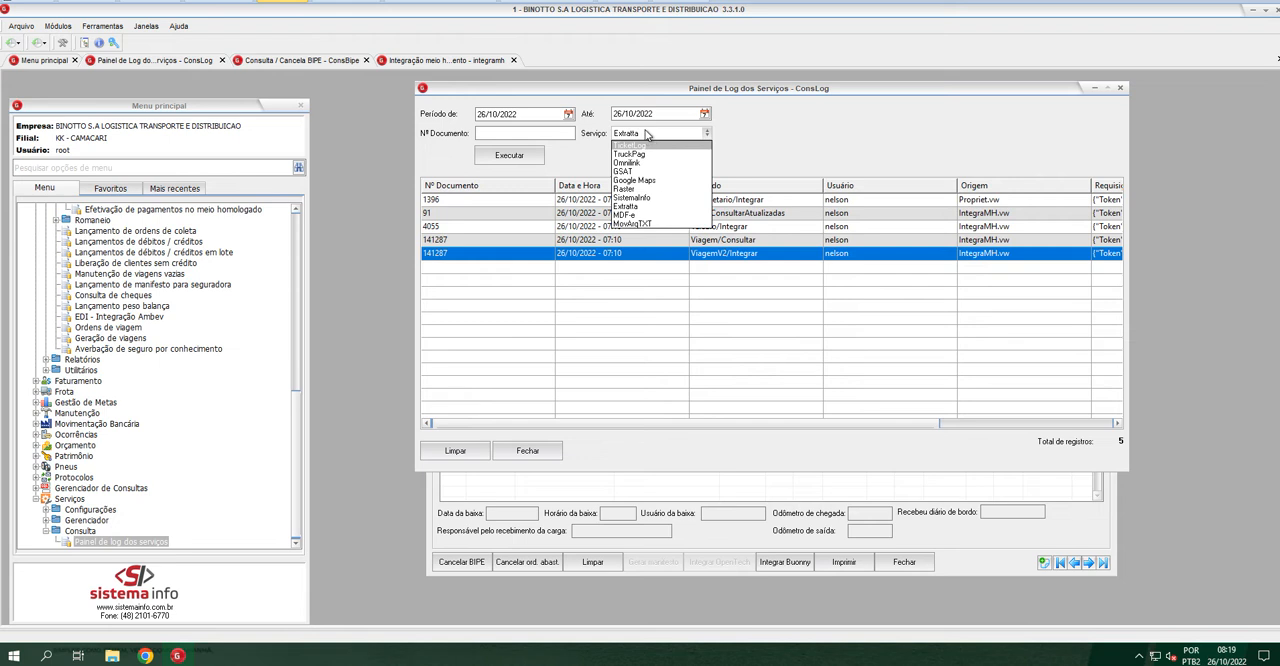
# Run the service log query for the Extratta service on 26/10/2022
pyautogui.click(633, 208)
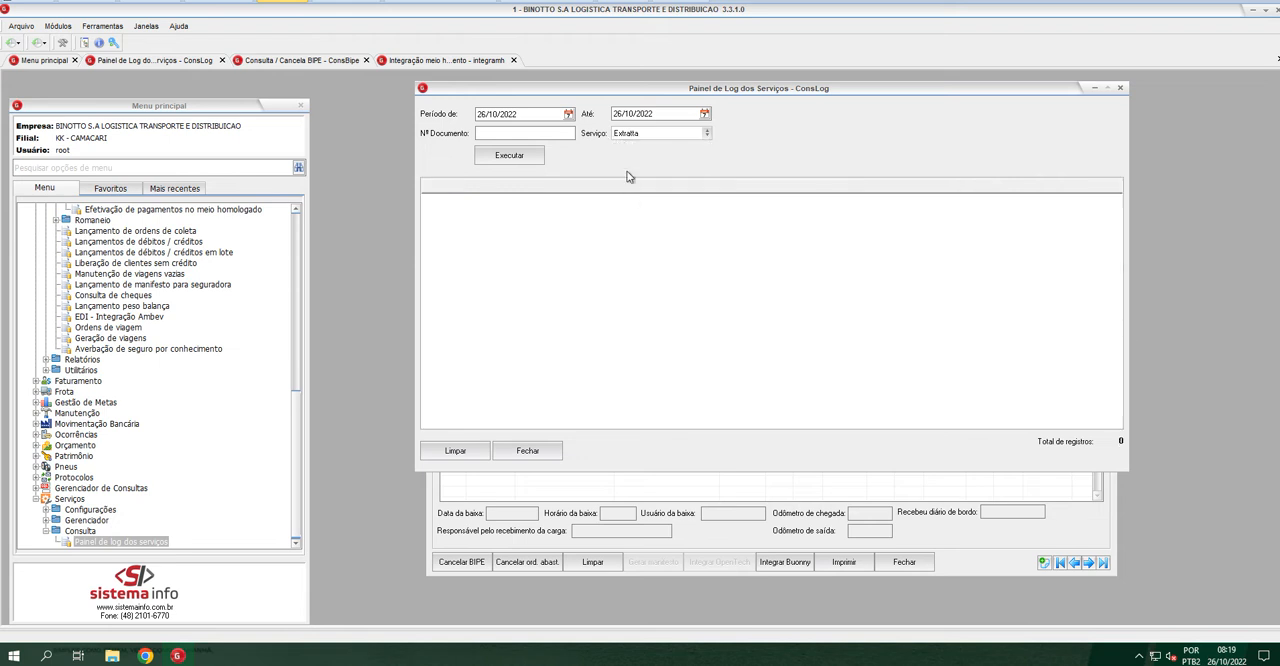
pyautogui.click(522, 160)
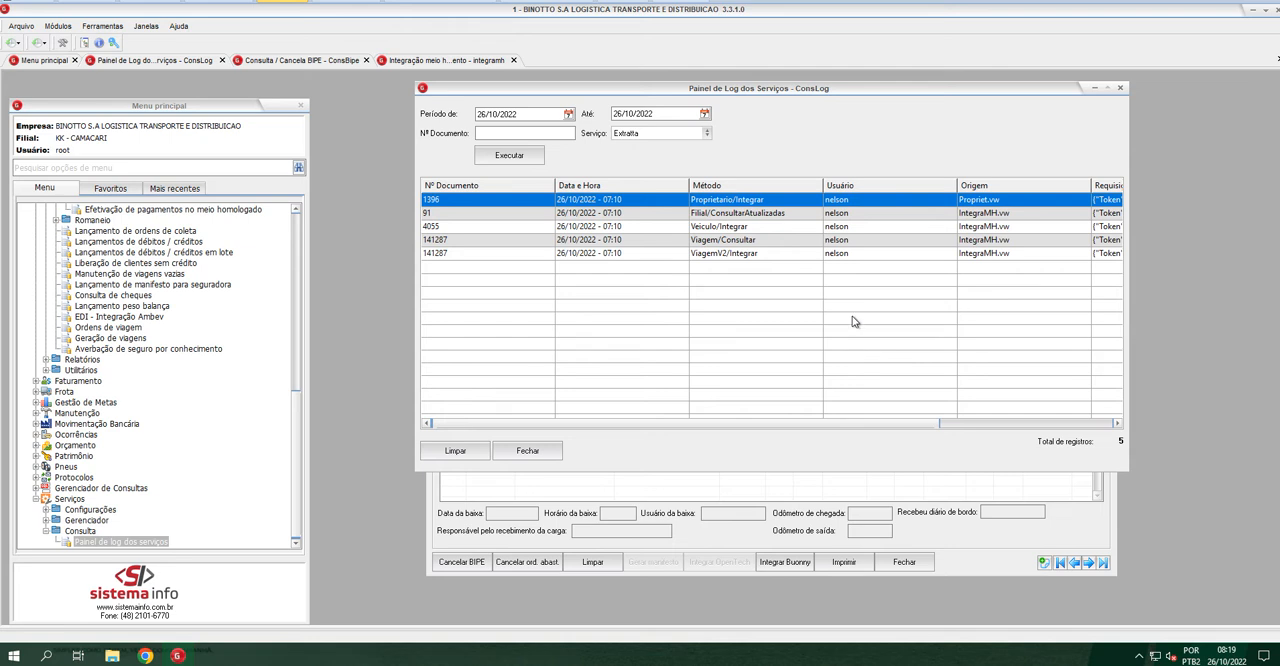
# Copy the Requisição content of the Proprietario/Integrar log entry and switch to Notepad++
pyautogui.moveTo(846, 429); pyautogui.dragTo(1001, 426)
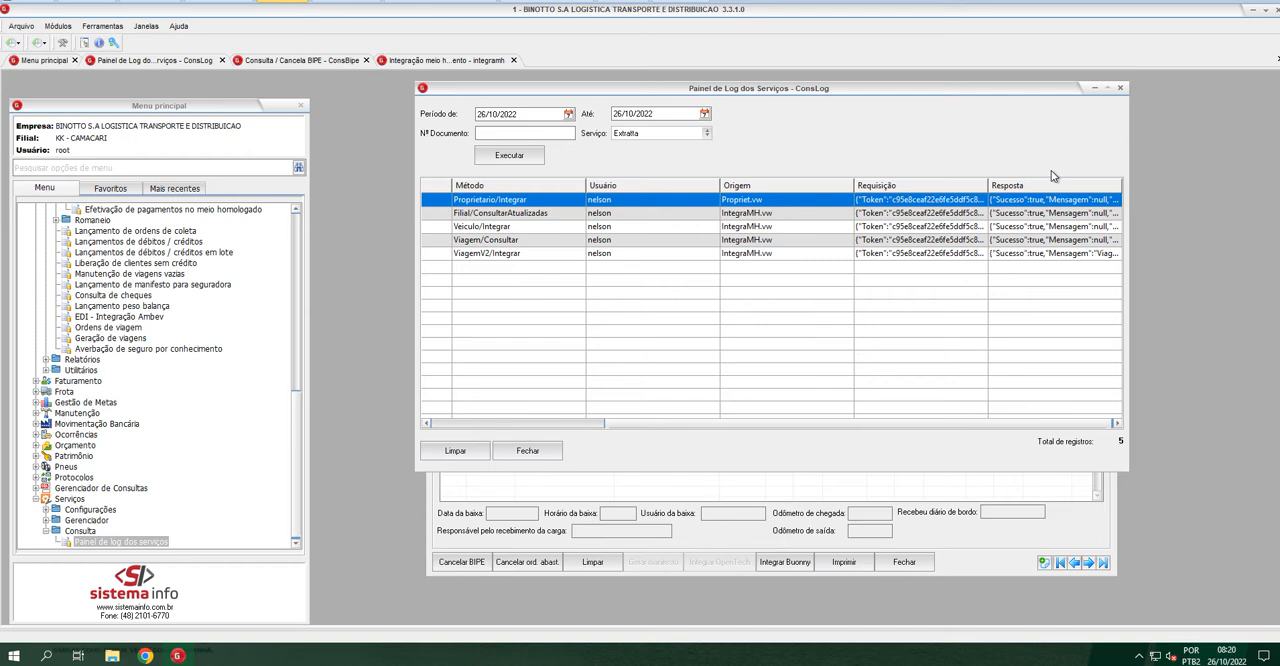
pyautogui.click(943, 198)
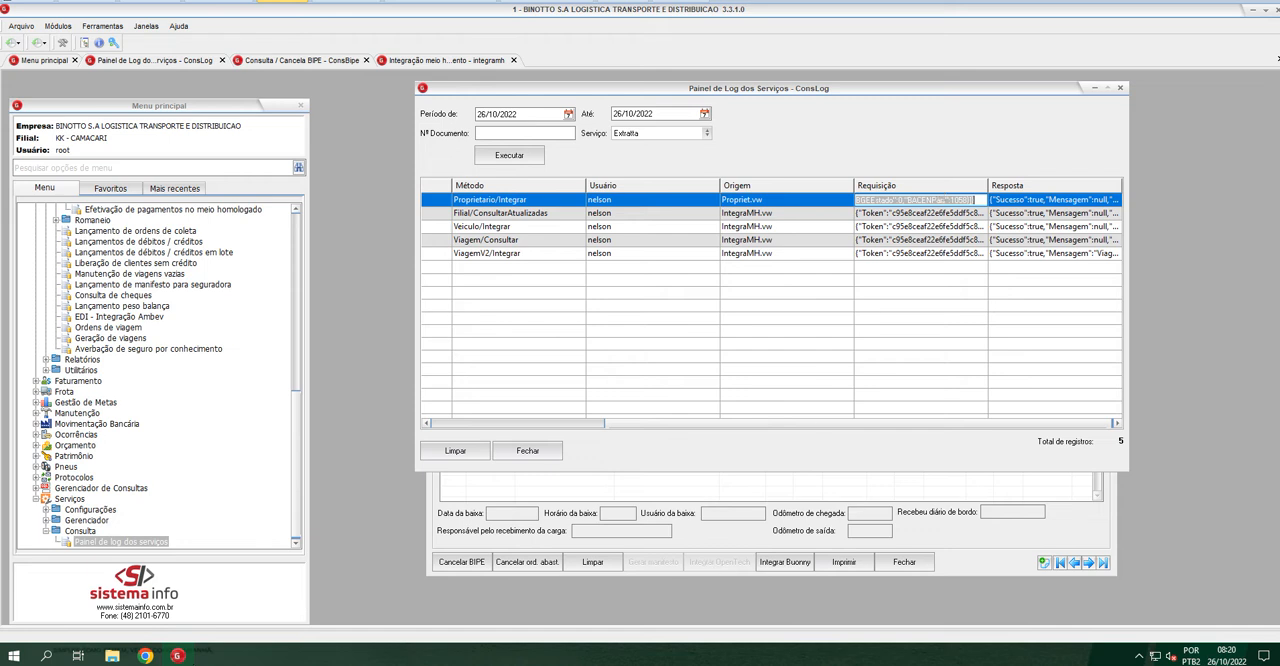
pyautogui.press('super')
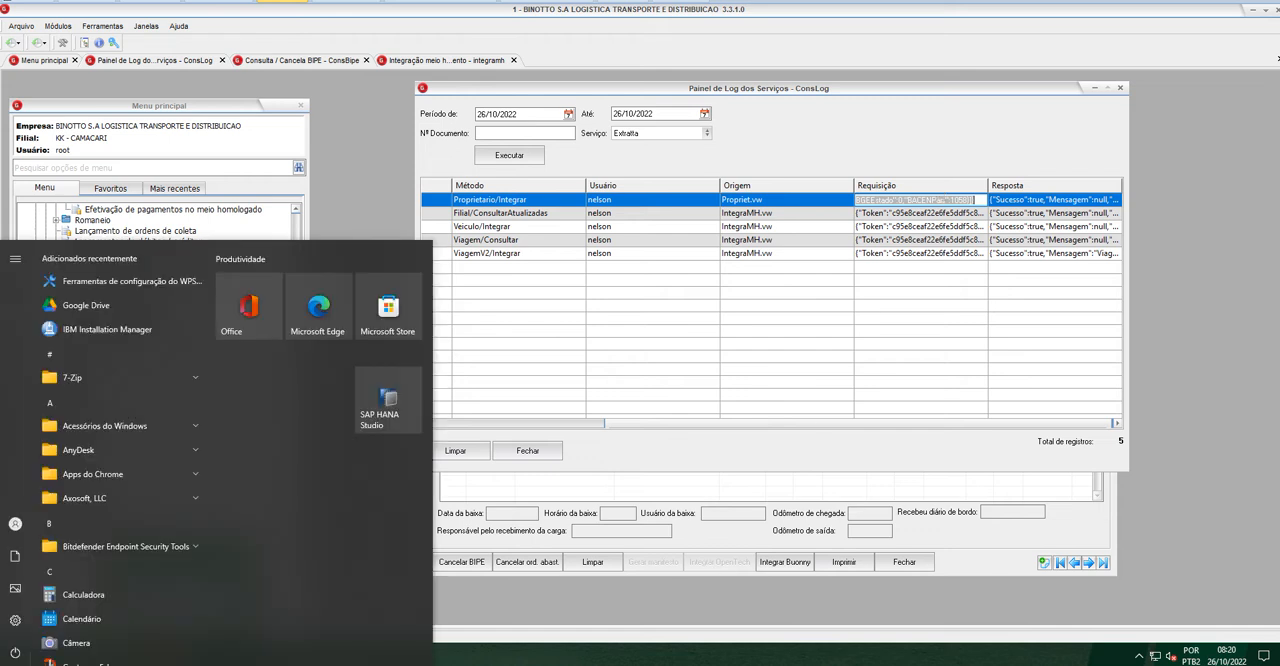
pyautogui.write('not')
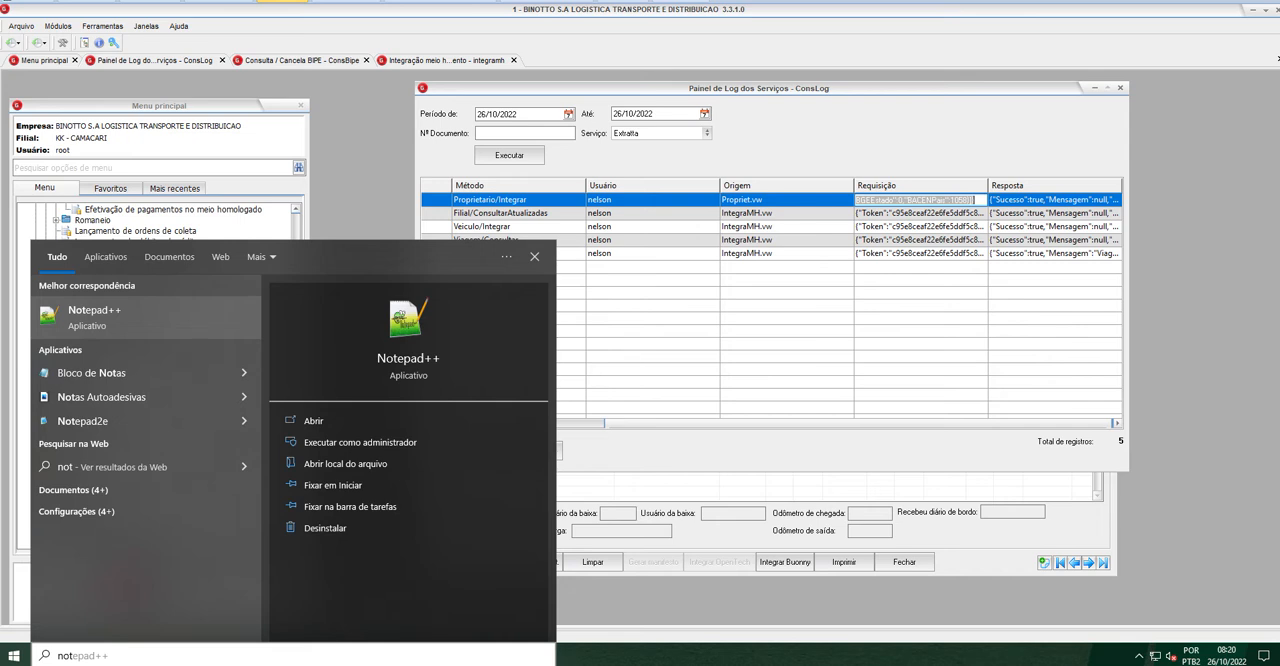
pyautogui.press('Return')
pyautogui.click(414, 95)
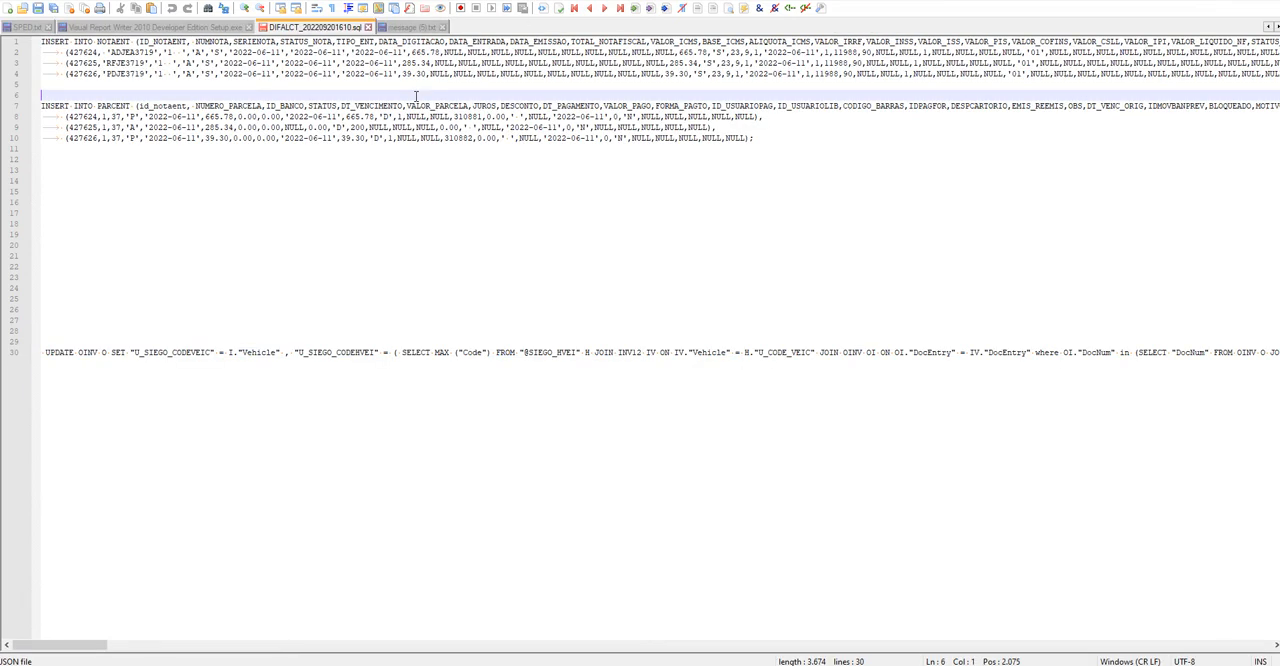
# Replace the whole document with the copied request, including its API token, and format it as indented JSON
pyautogui.hotkey('ctrl', 'a')
pyautogui.hotkey('ctrl', 'v')
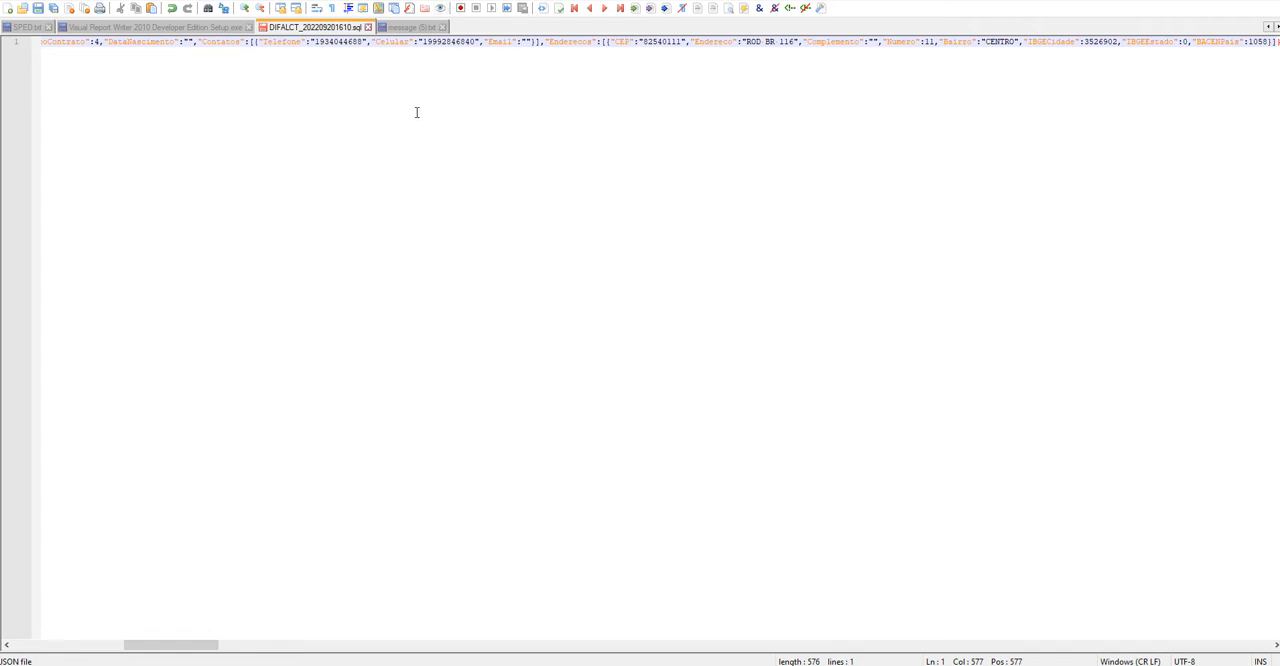
pyautogui.hotkey('ctrl', 'alt', 'm')
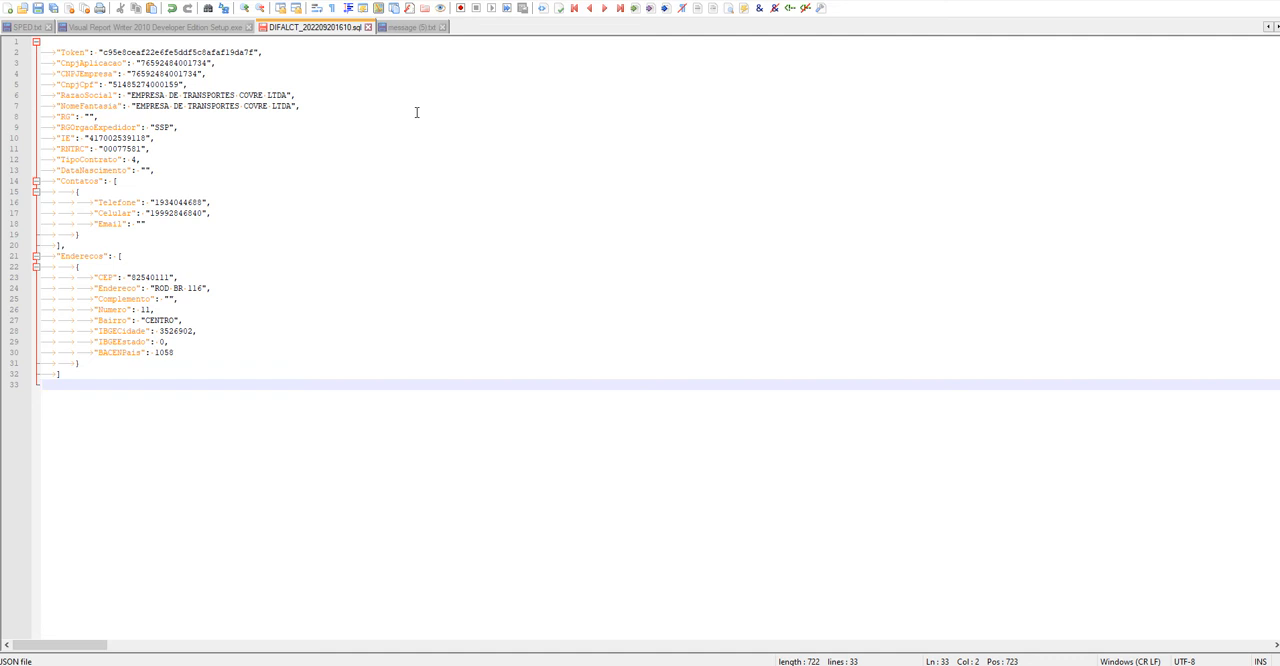
# Examine the owner request's JSON fields, including the company data and the Contatos and Enderecos blocks
pyautogui.click(121, 128)
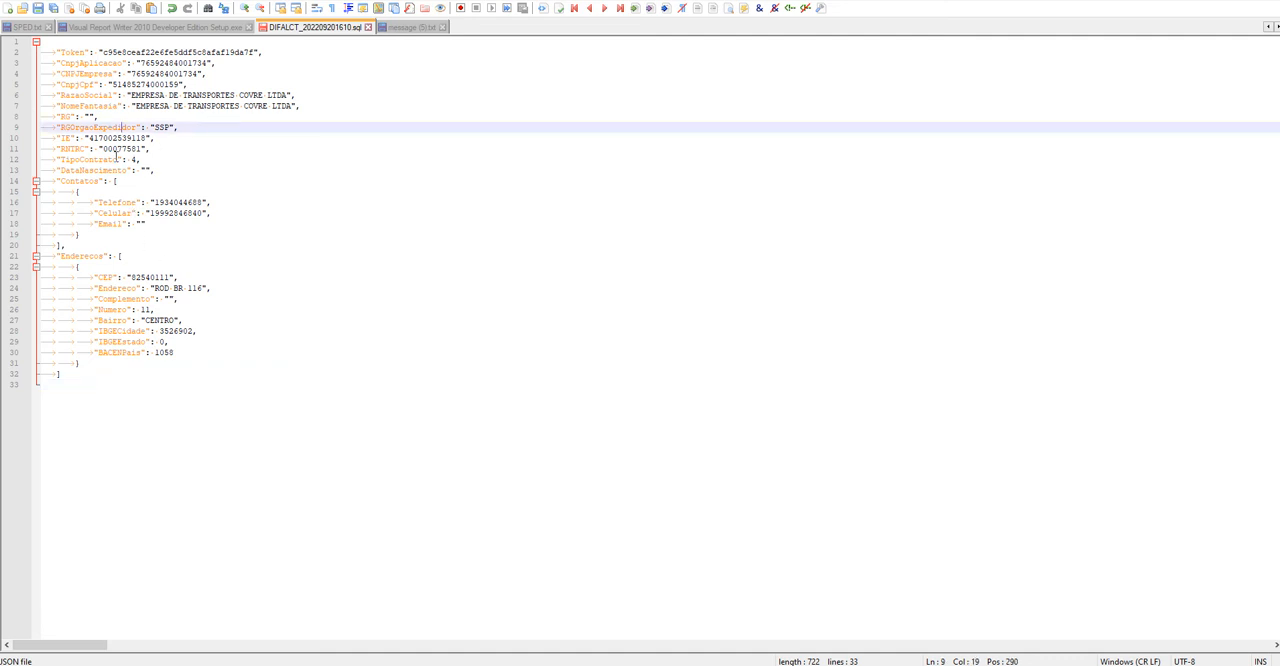
pyautogui.click(121, 245)
pyautogui.click(75, 374)
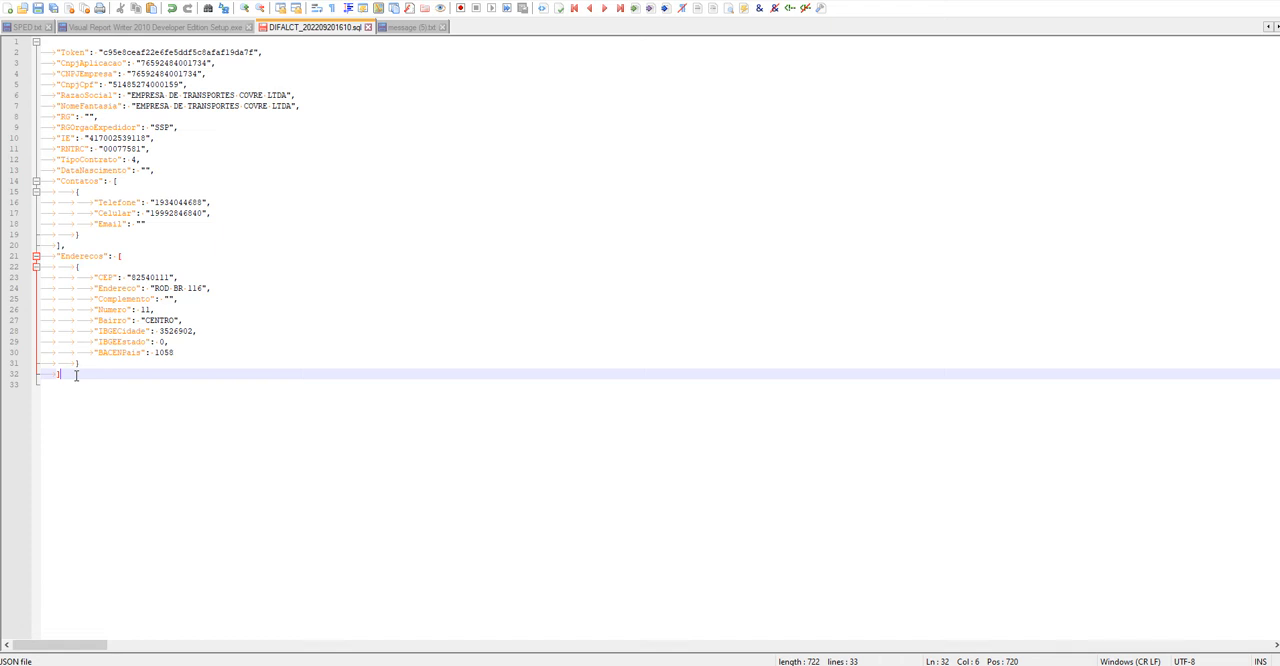
pyautogui.click(158, 267)
pyautogui.click(131, 213)
pyautogui.click(130, 74)
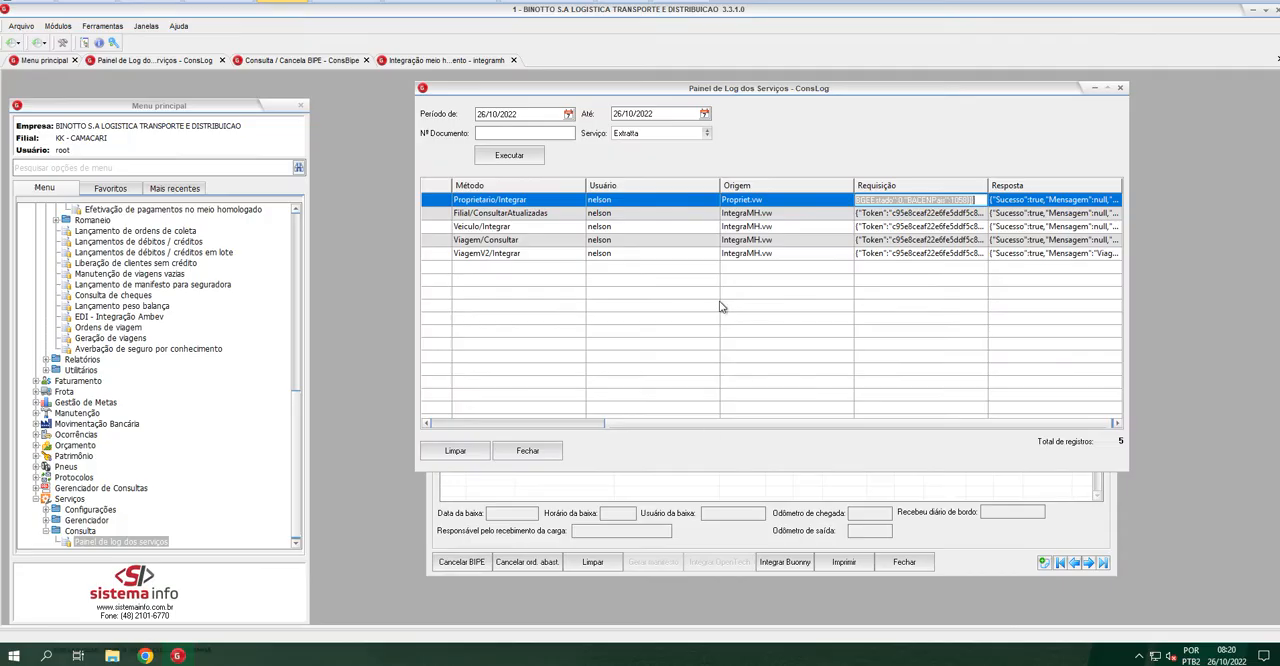
# Review the logged Extratta methods one by one, from Proprietario/Integrar through Filial/ConsultarAtualizadas, Veiculo/Integrar and Viagem/Consultar to ViagemV2/Integrar
pyautogui.click(885, 203)
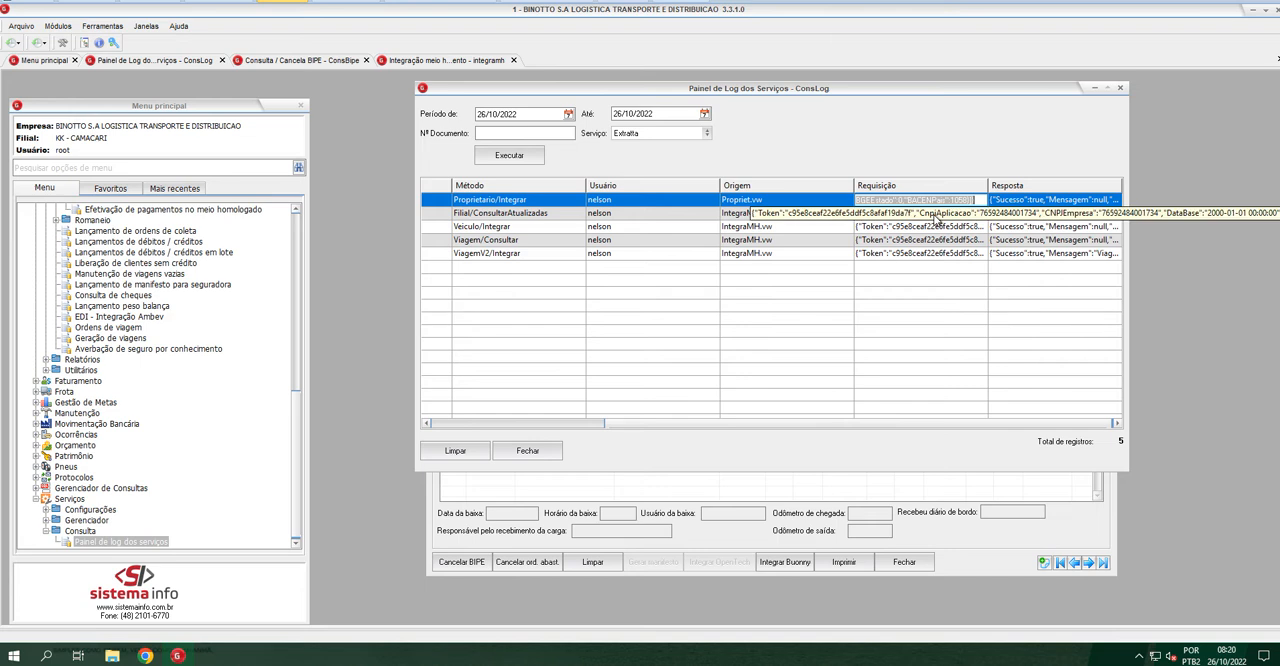
pyautogui.click(740, 203)
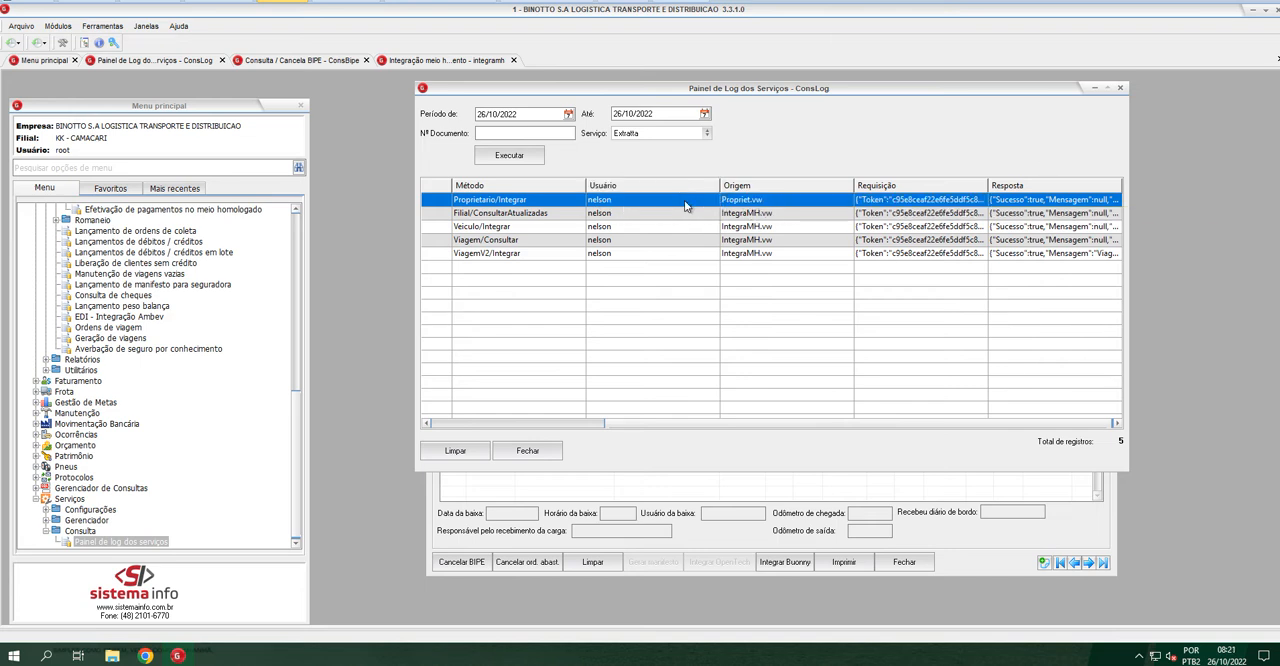
pyautogui.click(488, 215)
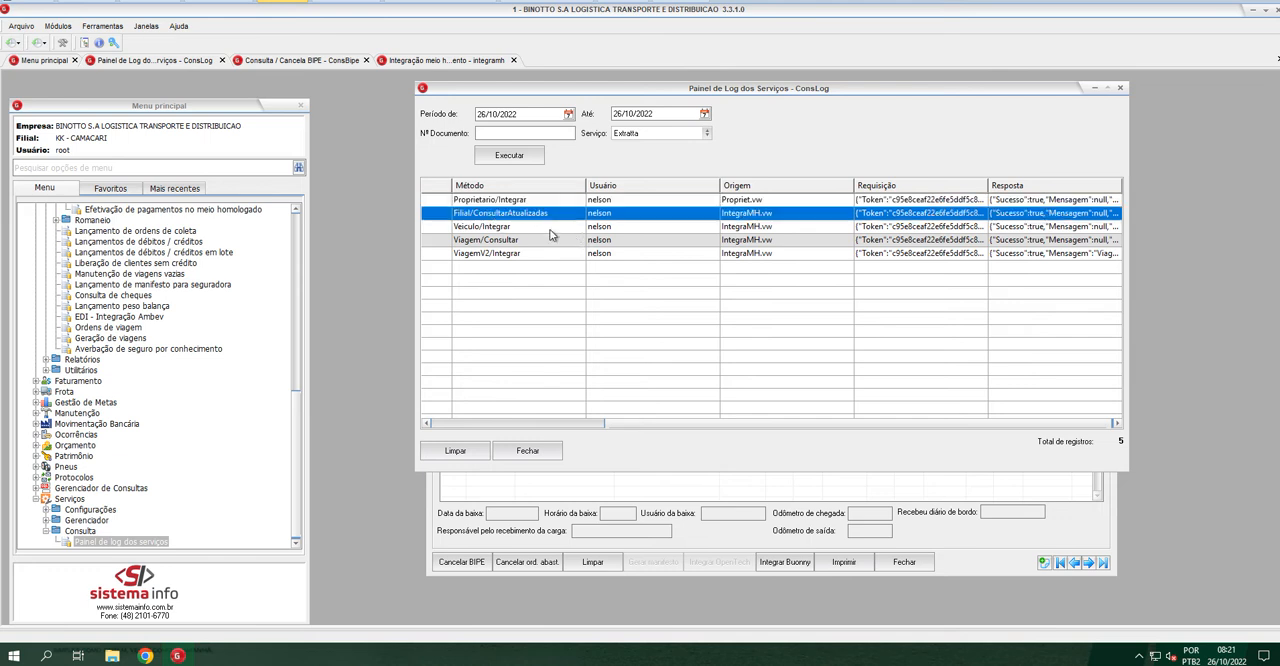
pyautogui.click(514, 227)
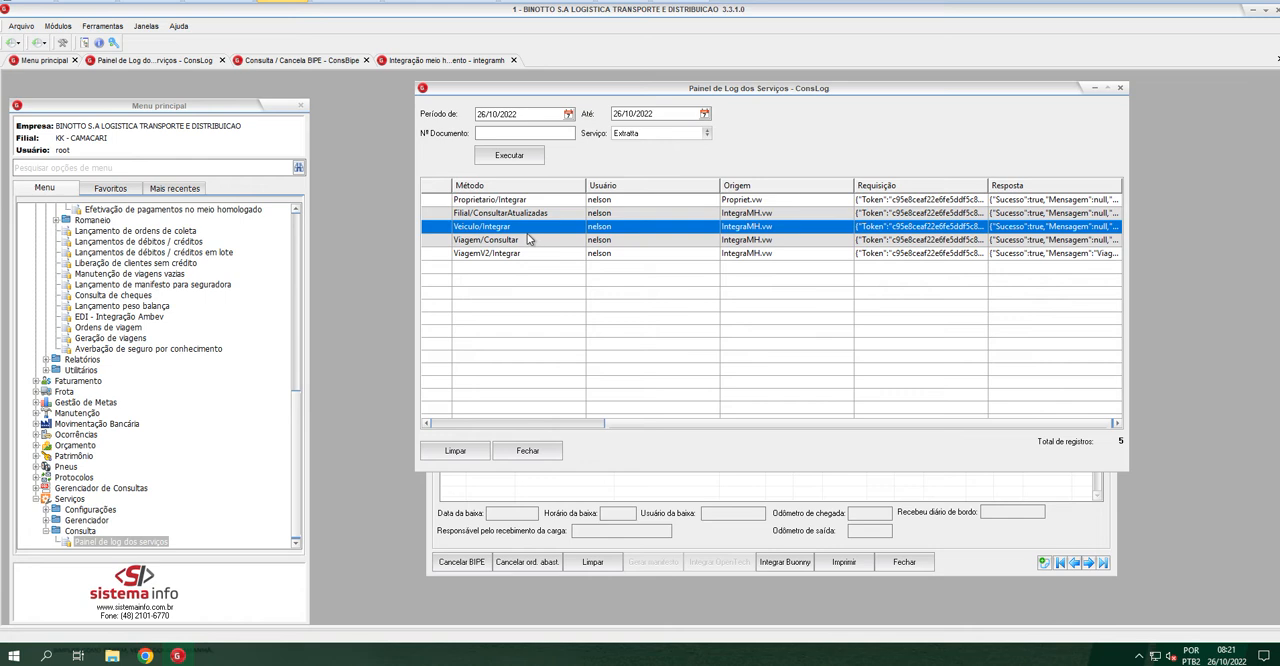
pyautogui.click(542, 242)
pyautogui.click(533, 258)
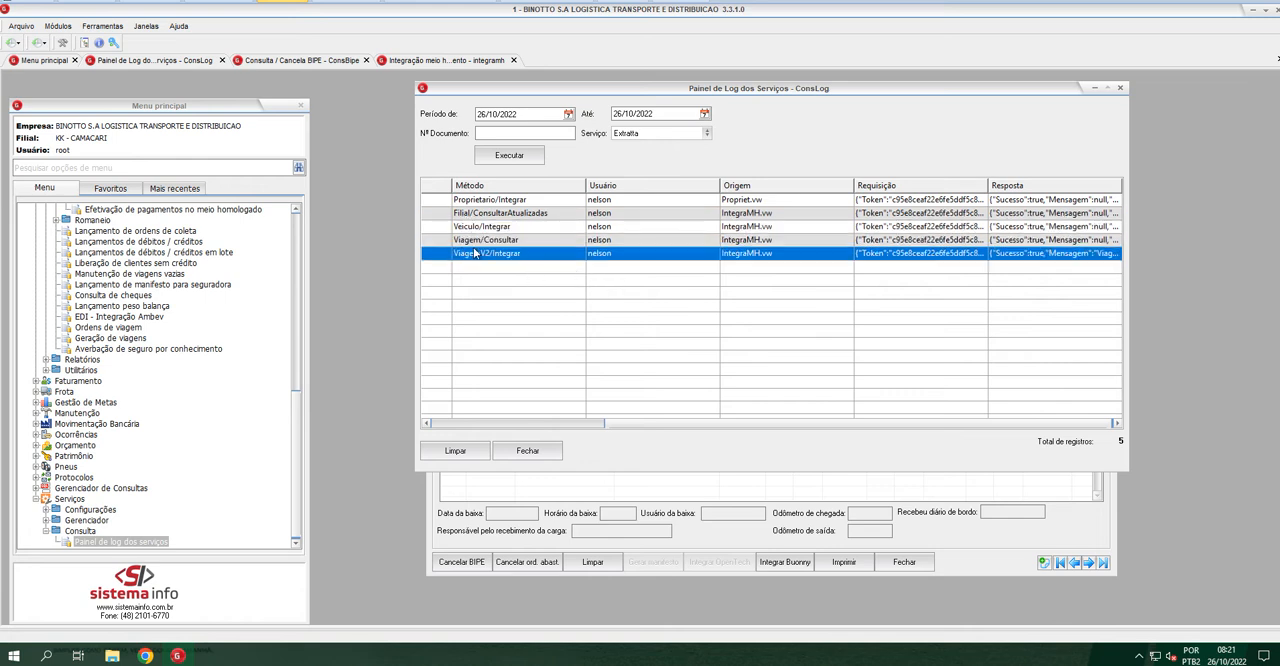
# Copy the ViagemV2/Integrar request, replace the whole Notepad++ document with it, including its API token, and format it as indented JSON
pyautogui.click(963, 254)
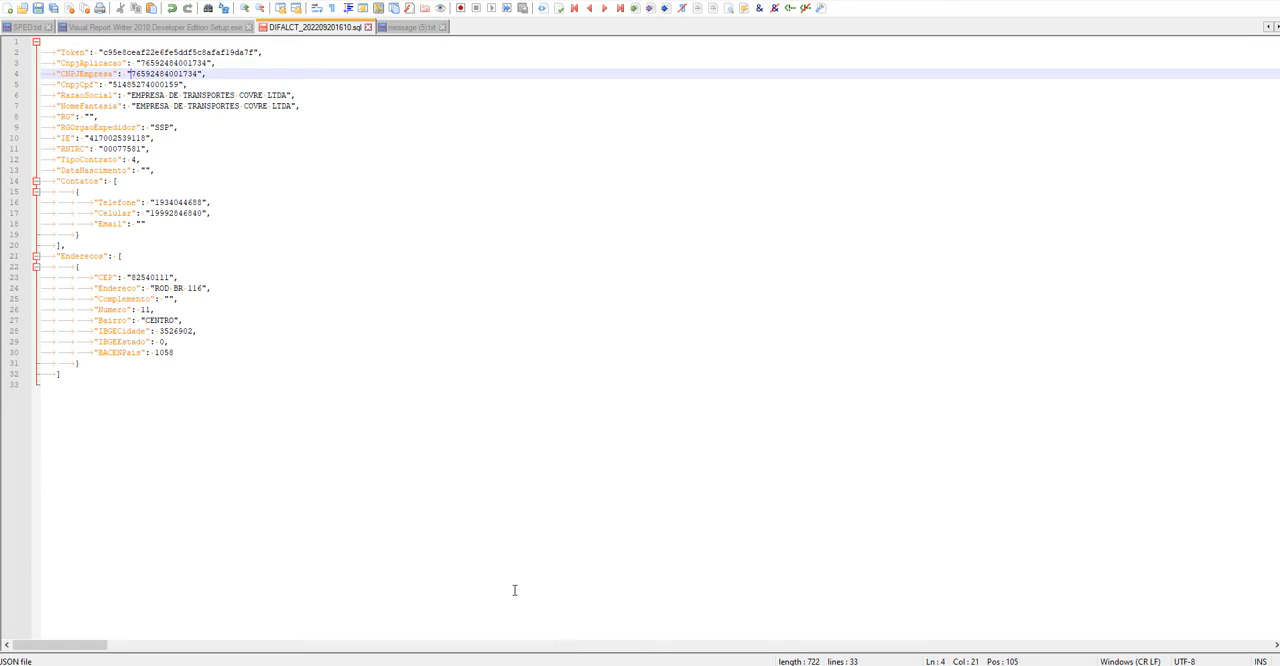
pyautogui.hotkey('ctrl', 'a')
pyautogui.hotkey('ctrl', 'v')
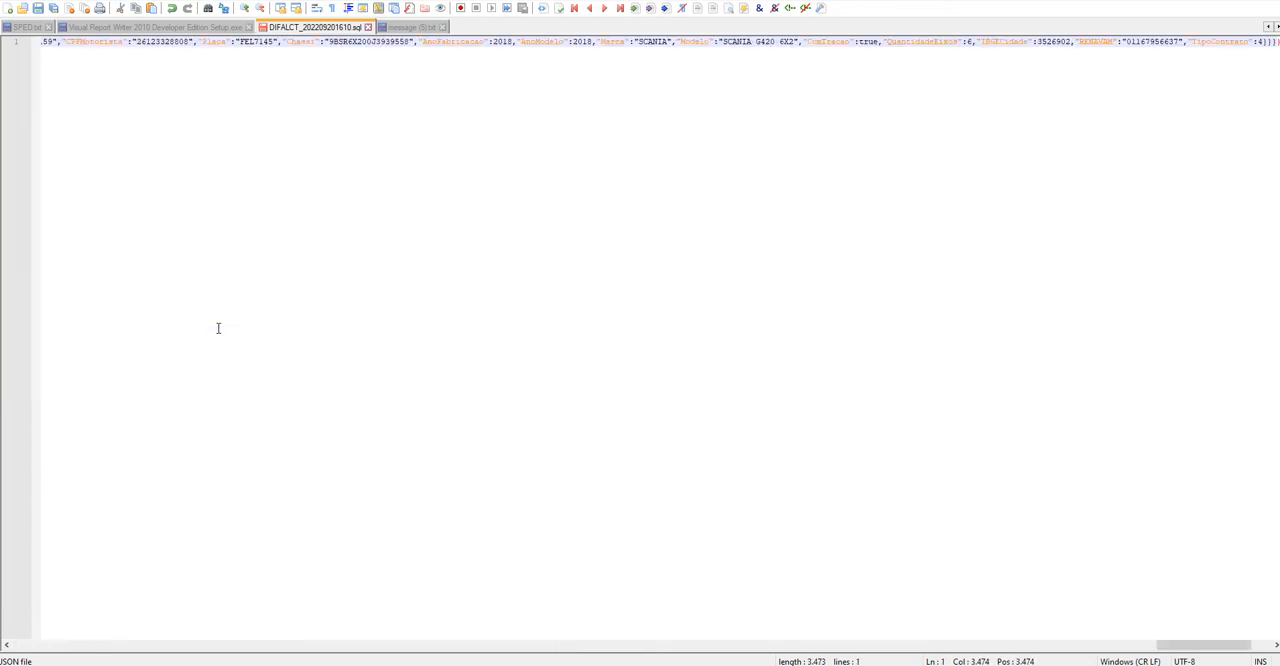
pyautogui.hotkey('ctrl', 'alt', 'shift', 'm')
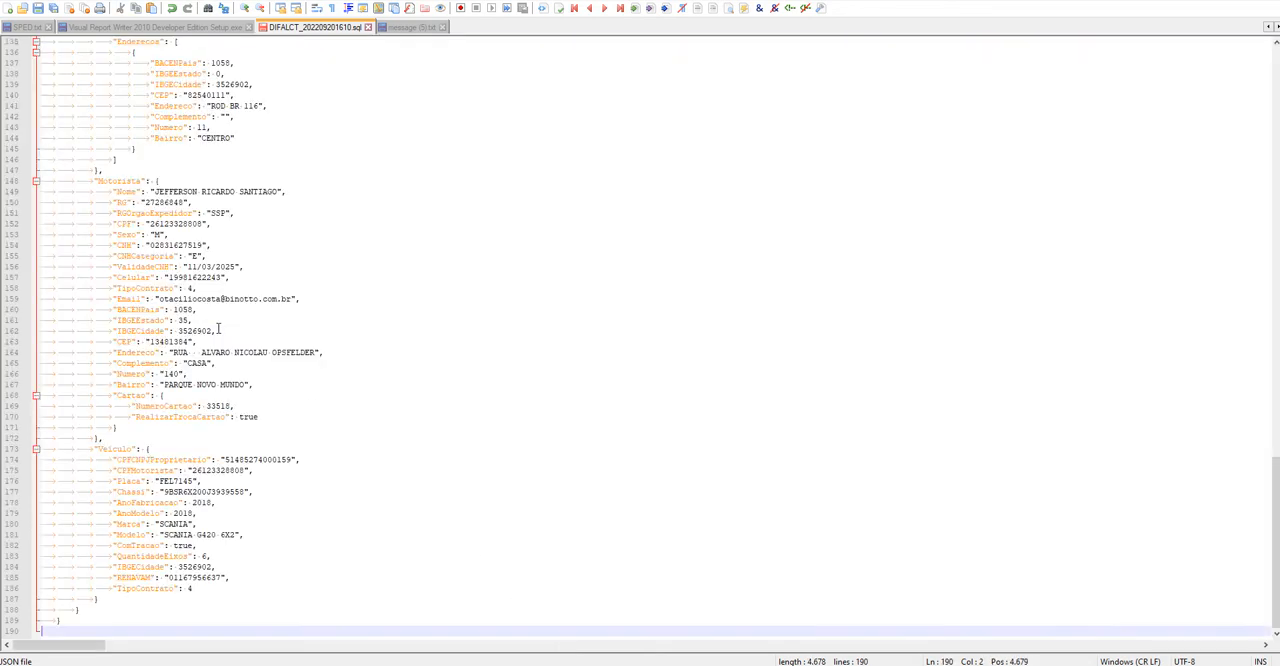
# Examine the trip request's DadosIniciais, Documentos, Valores and Enderecos blocks, highlighting the Rntrc and Placa fields under Veiculo
pyautogui.scroll(20, 257, 192)
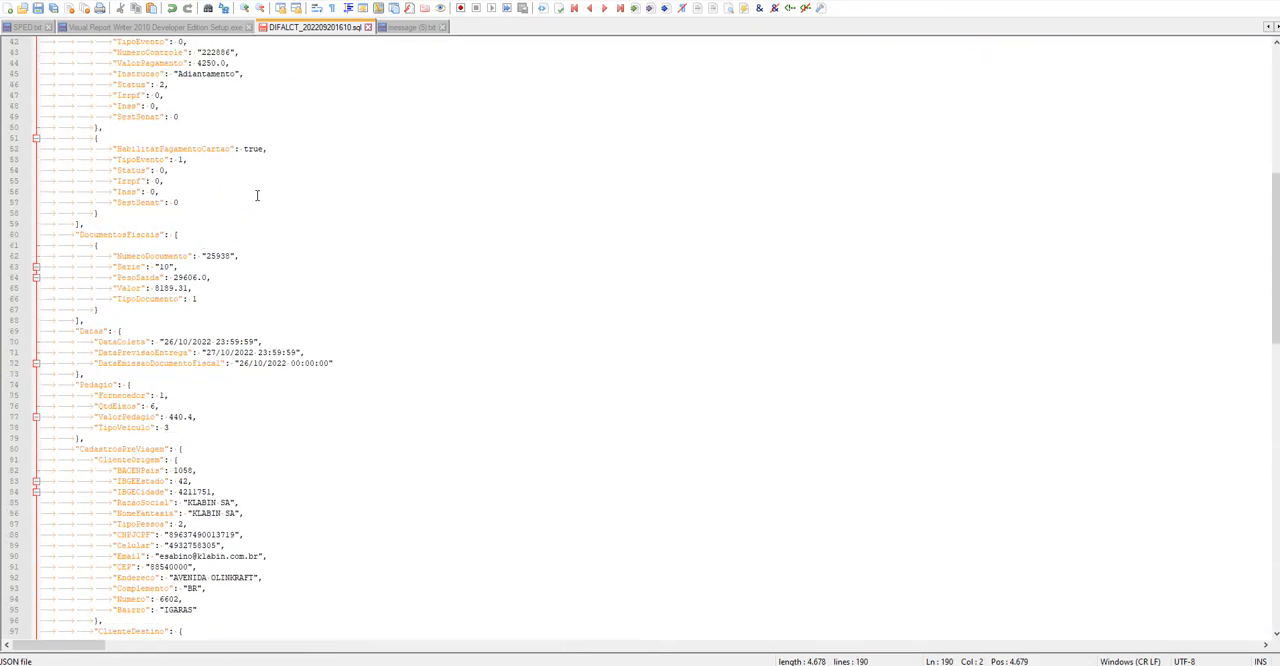
pyautogui.scroll(3, 257, 196)
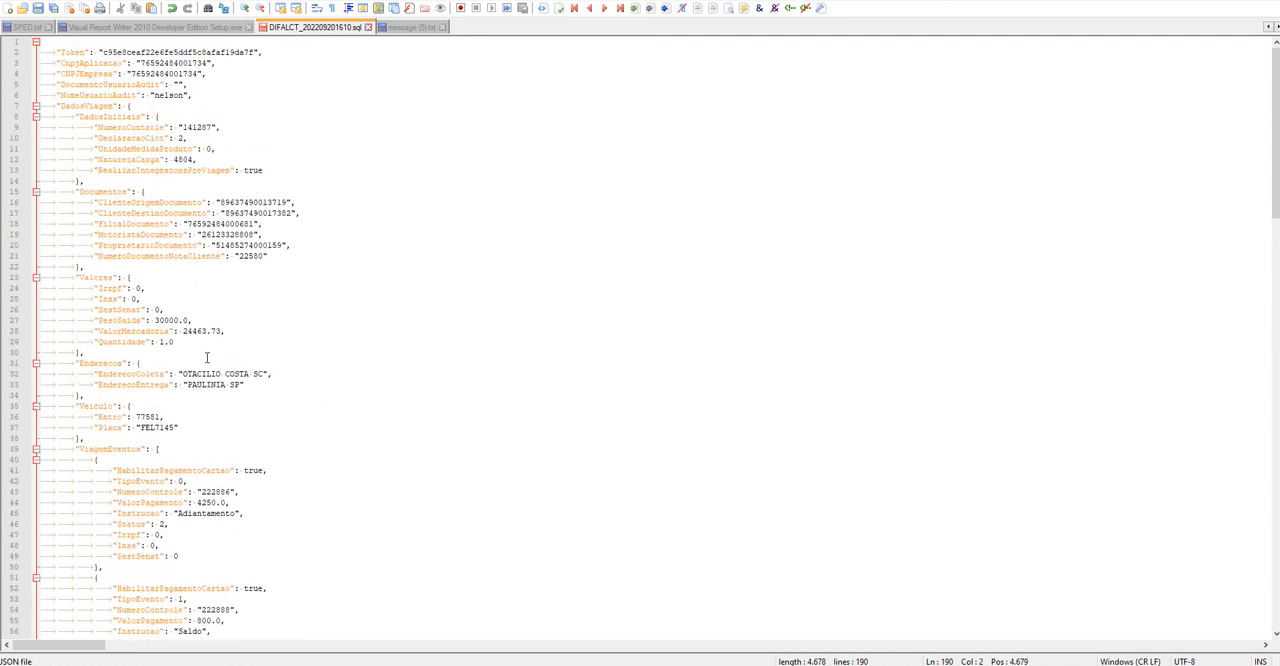
pyautogui.scroll(-3, 234, 367)
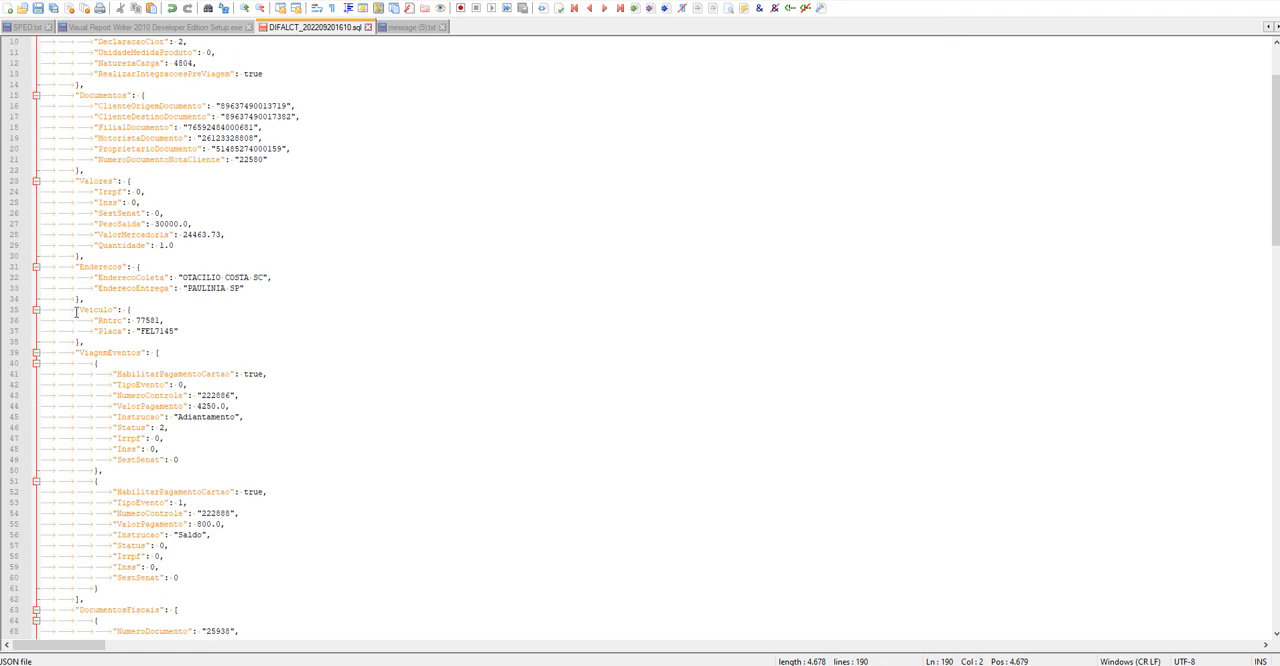
pyautogui.moveTo(51, 312); pyautogui.dragTo(182, 343)
pyautogui.click(136, 322)
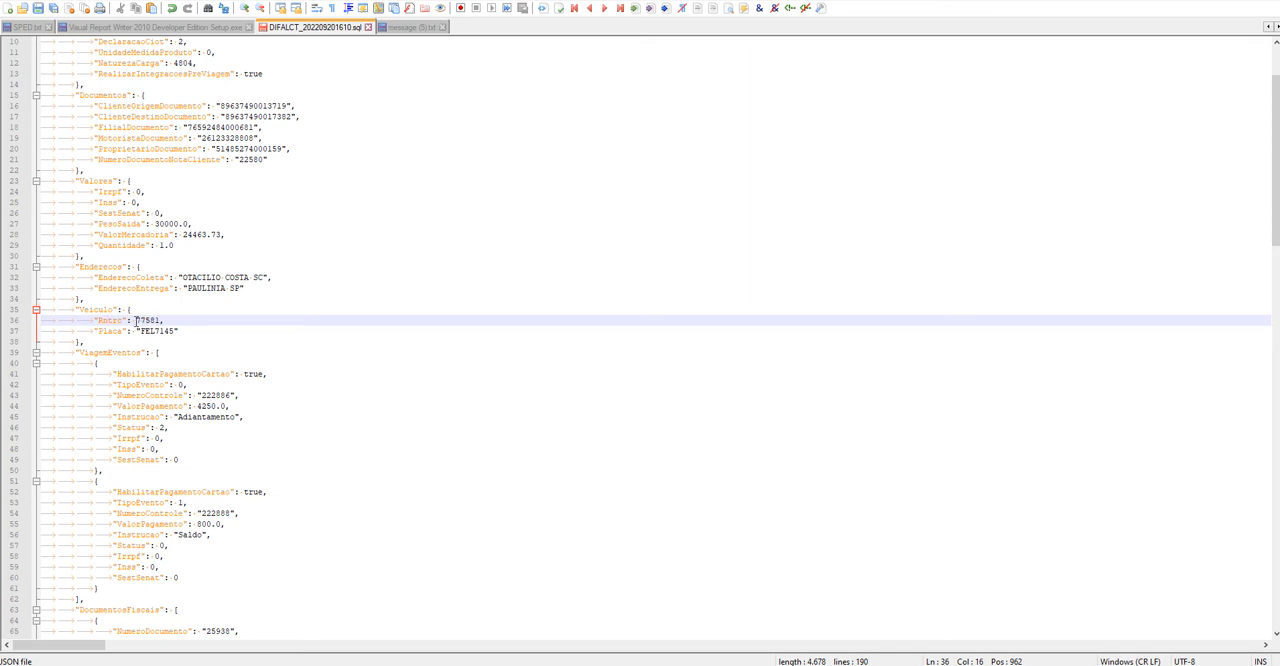
pyautogui.moveTo(136, 322); pyautogui.dragTo(175, 331)
pyautogui.scroll(-2, 170, 331)
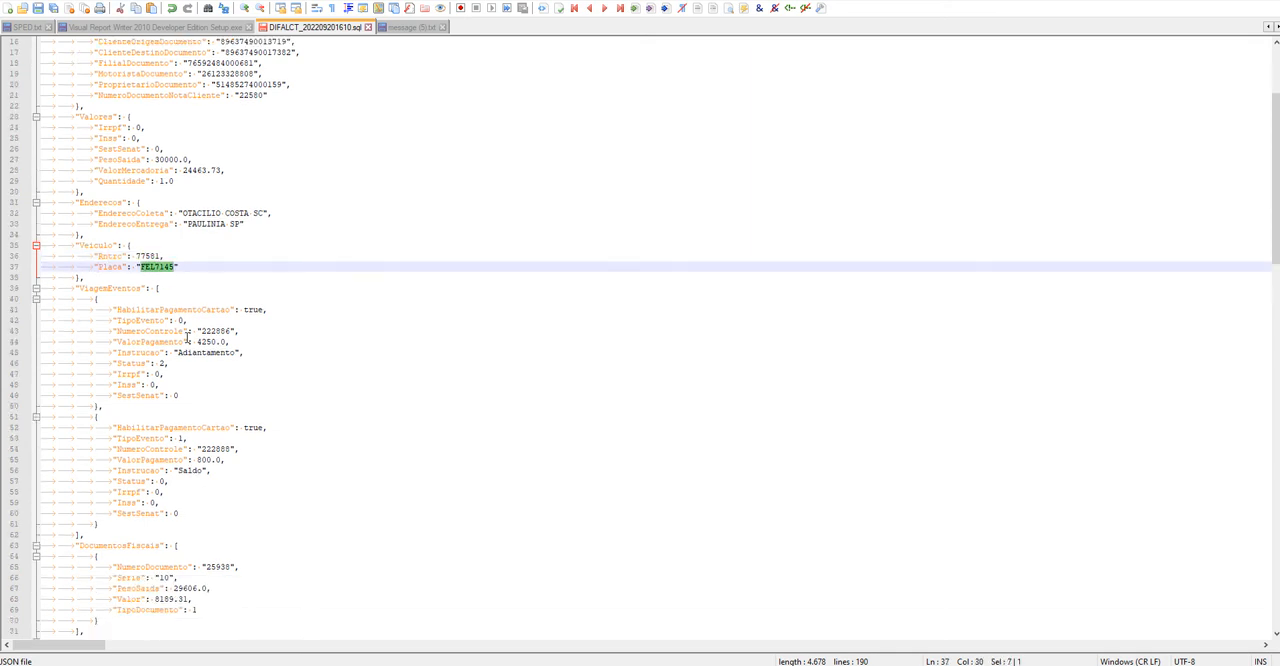
# Examine the ViagemEventos installments, DocumentosFiscais, Datas and ValorPedagio entries, and the CadastrosPreViagem client and owner blocks
pyautogui.moveTo(40, 299); pyautogui.dragTo(280, 525)
pyautogui.scroll(-8, 285, 477)
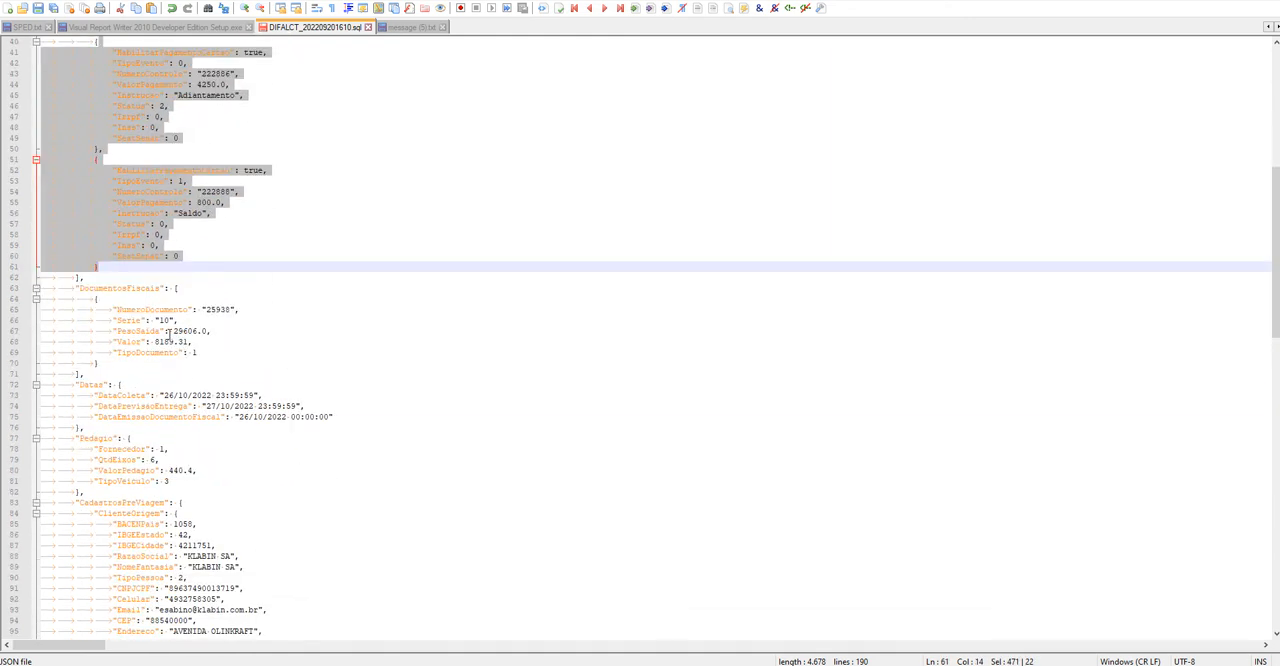
pyautogui.scroll(-2, 170, 334)
pyautogui.moveTo(75, 362); pyautogui.dragTo(199, 406)
pyautogui.click(139, 396)
pyautogui.scroll(-2, 203, 327)
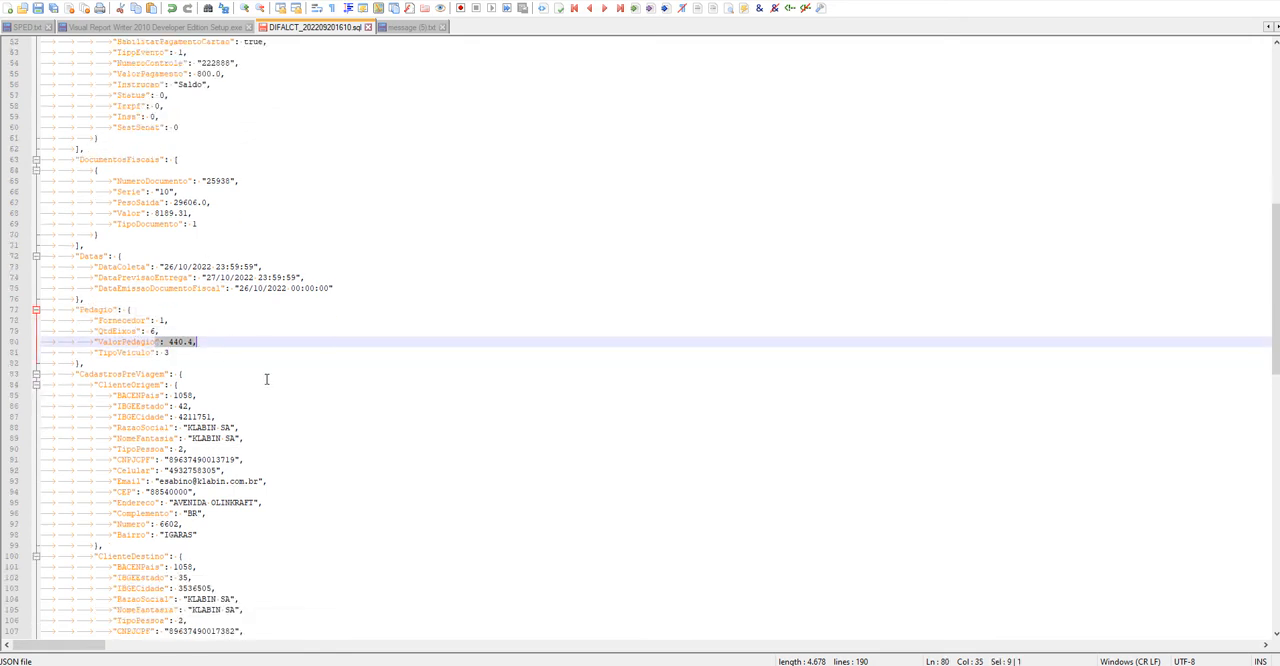
pyautogui.scroll(-5, 255, 412)
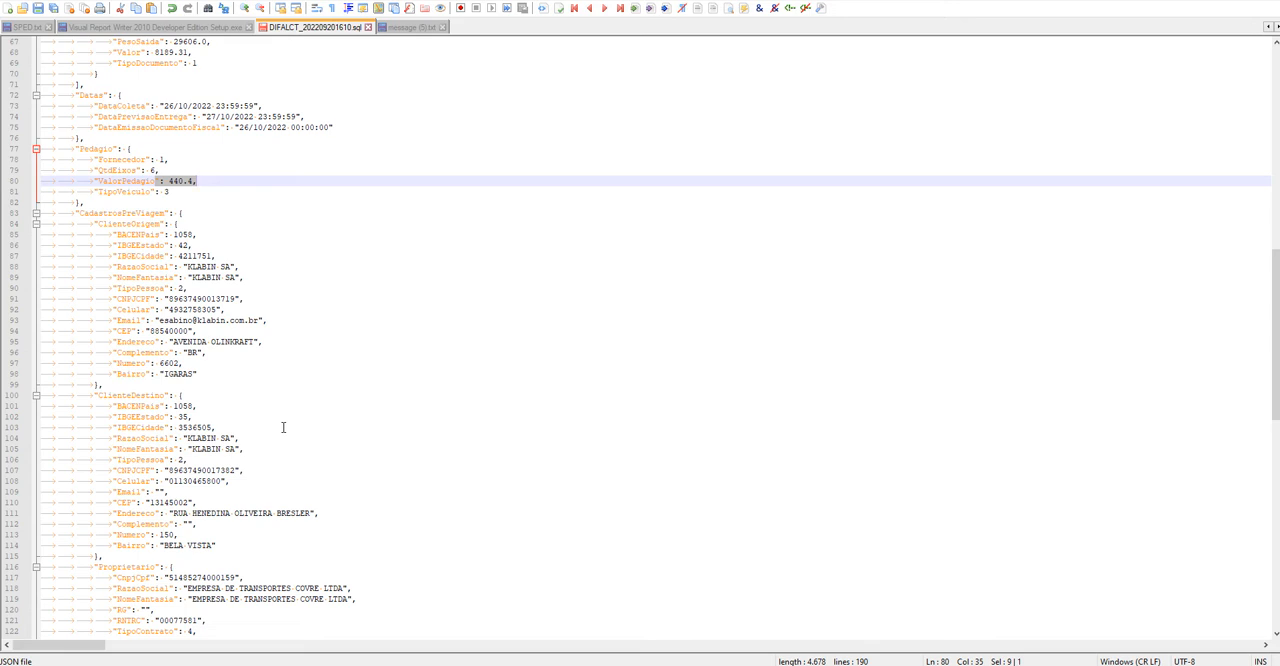
pyautogui.scroll(-2, 292, 370)
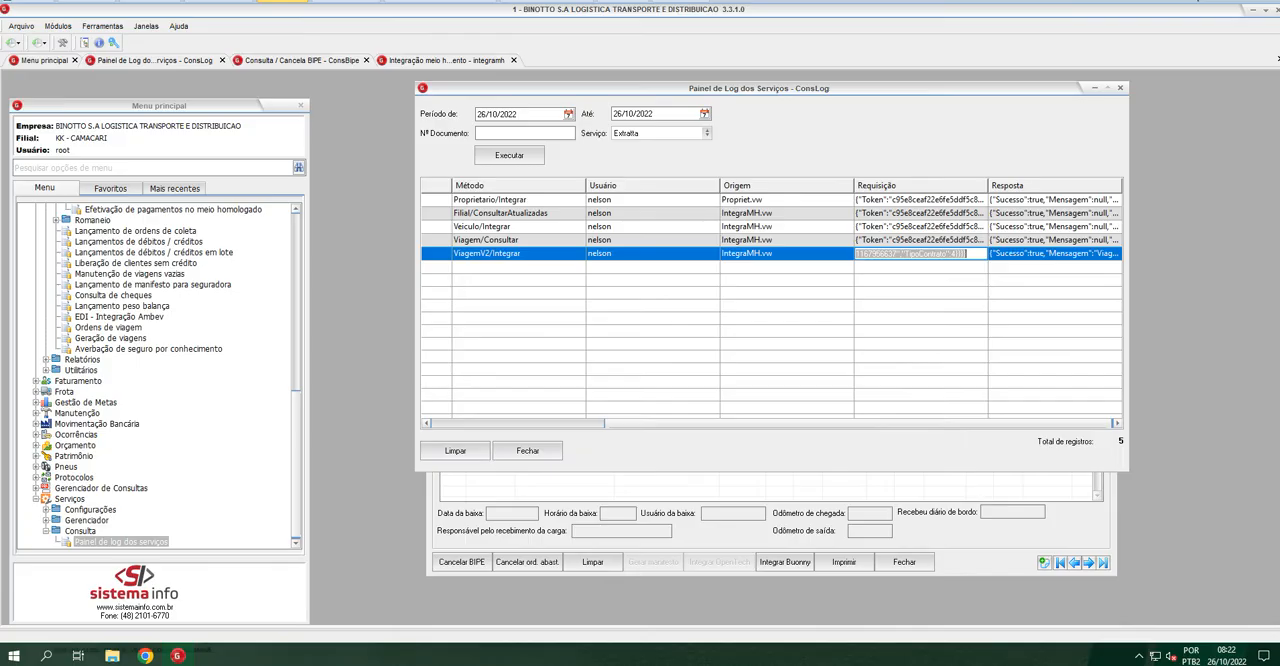
# Minimize the service log panel and set the Filial to MC in the Consulta / Cancela BIPE form
pyautogui.click(1095, 88)
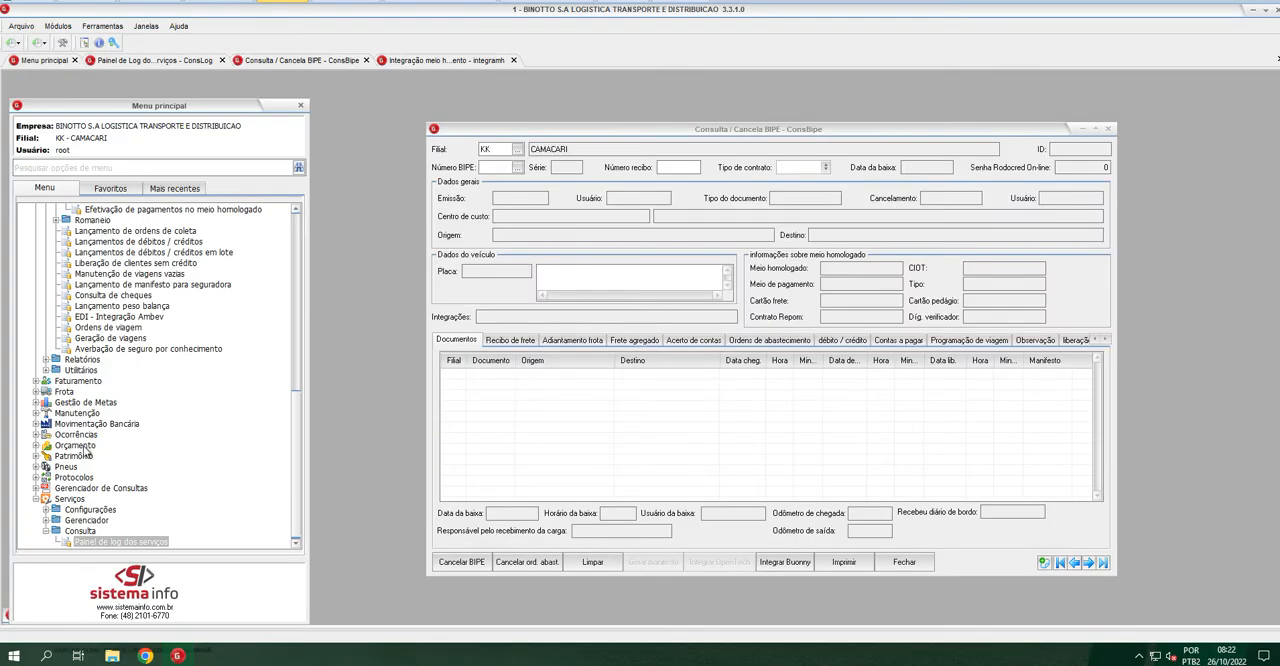
pyautogui.scroll(4, 88, 452)
pyautogui.scroll(6, 88, 452)
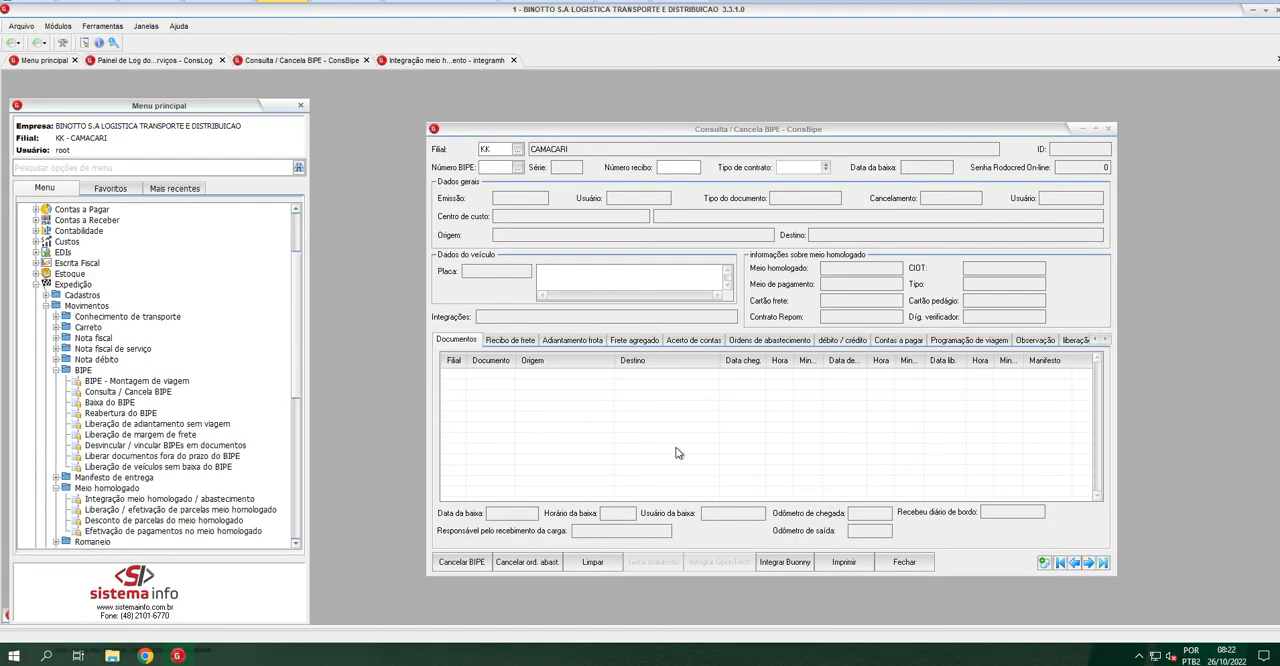
pyautogui.click(498, 149)
pyautogui.write('M')
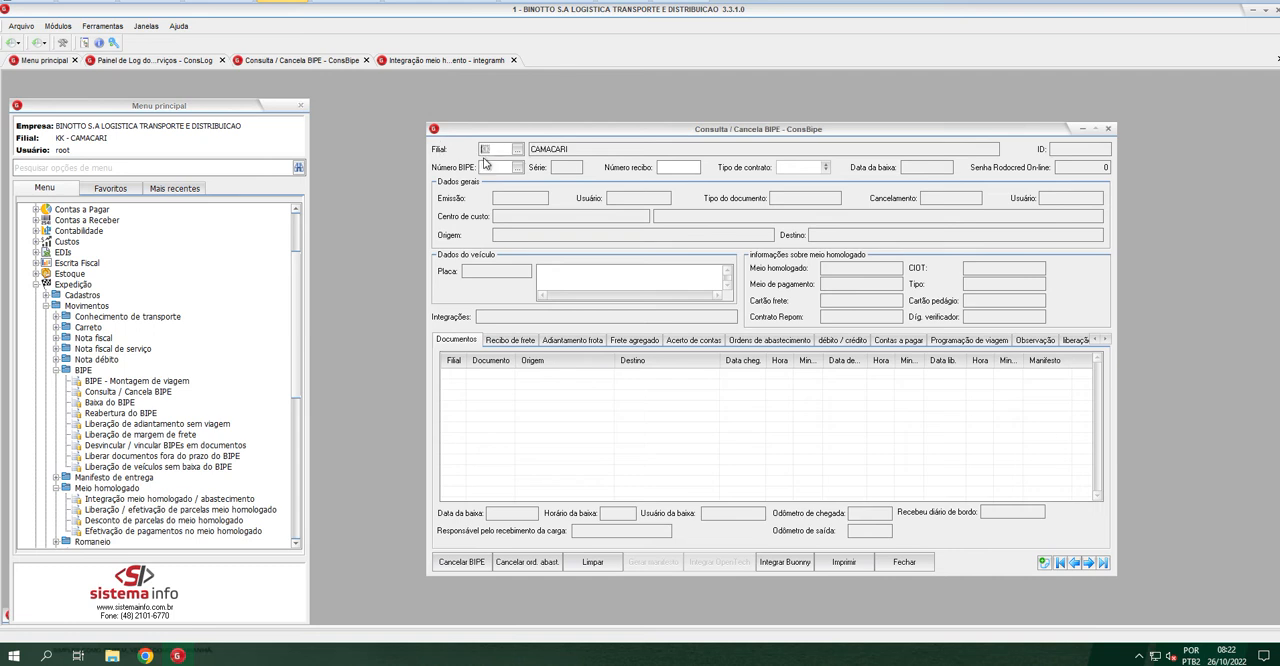
pyautogui.write('C')
pyautogui.press('Tab')
# Load BIPE 4165 from the BIPE lookup list and show its Programação de viagem
pyautogui.click(517, 167)
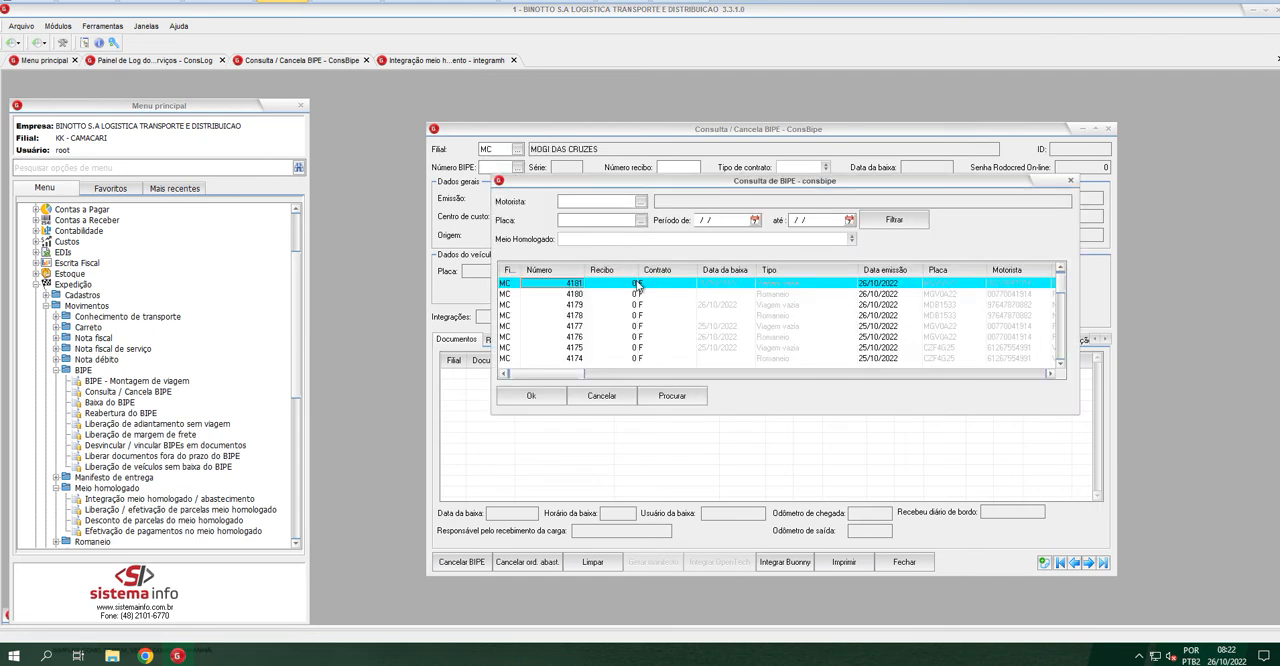
pyautogui.click(592, 318)
pyautogui.press('Down')
pyautogui.press('Down')
pyautogui.press('Down')
pyautogui.press('Down')
pyautogui.press('Down')
pyautogui.scroll(-15, 592, 318)
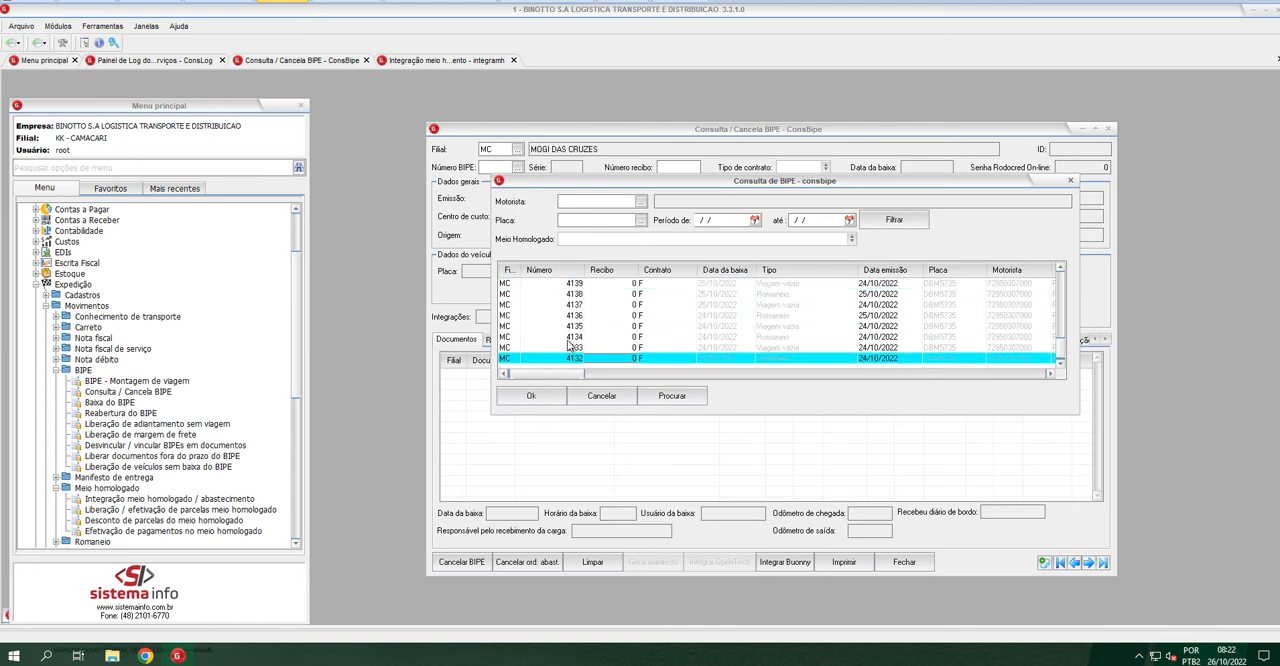
pyautogui.scroll(20, 575, 345)
pyautogui.scroll(10, 575, 345)
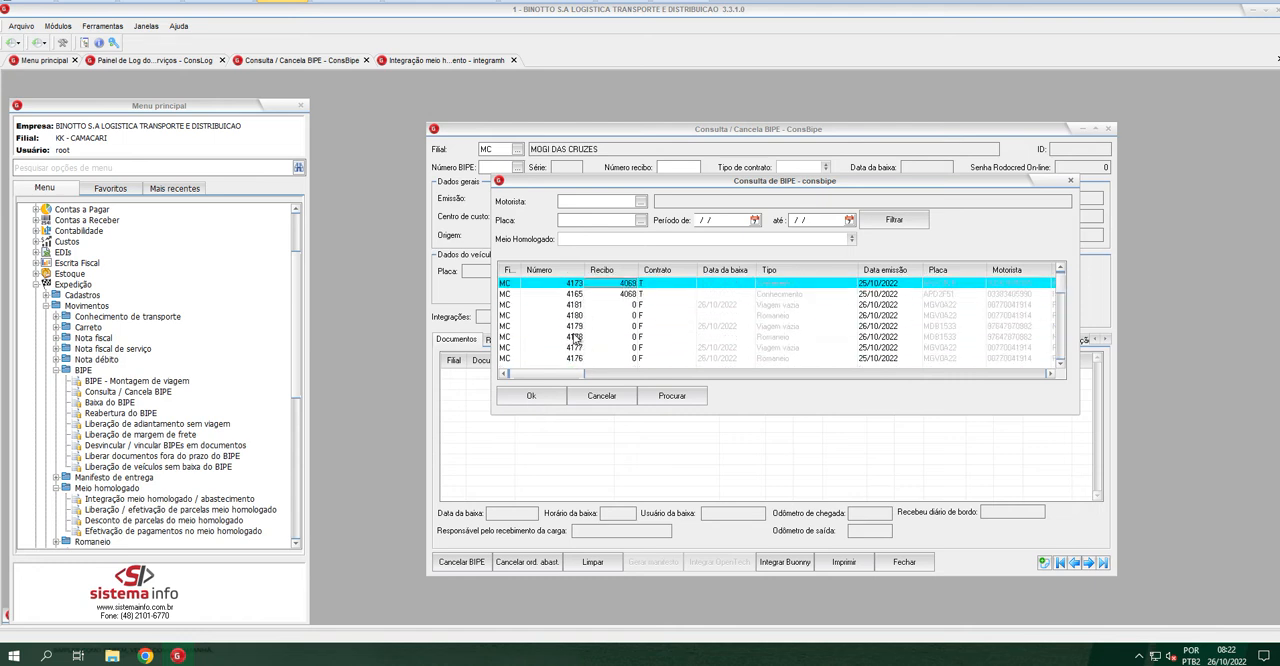
pyautogui.click(772, 295)
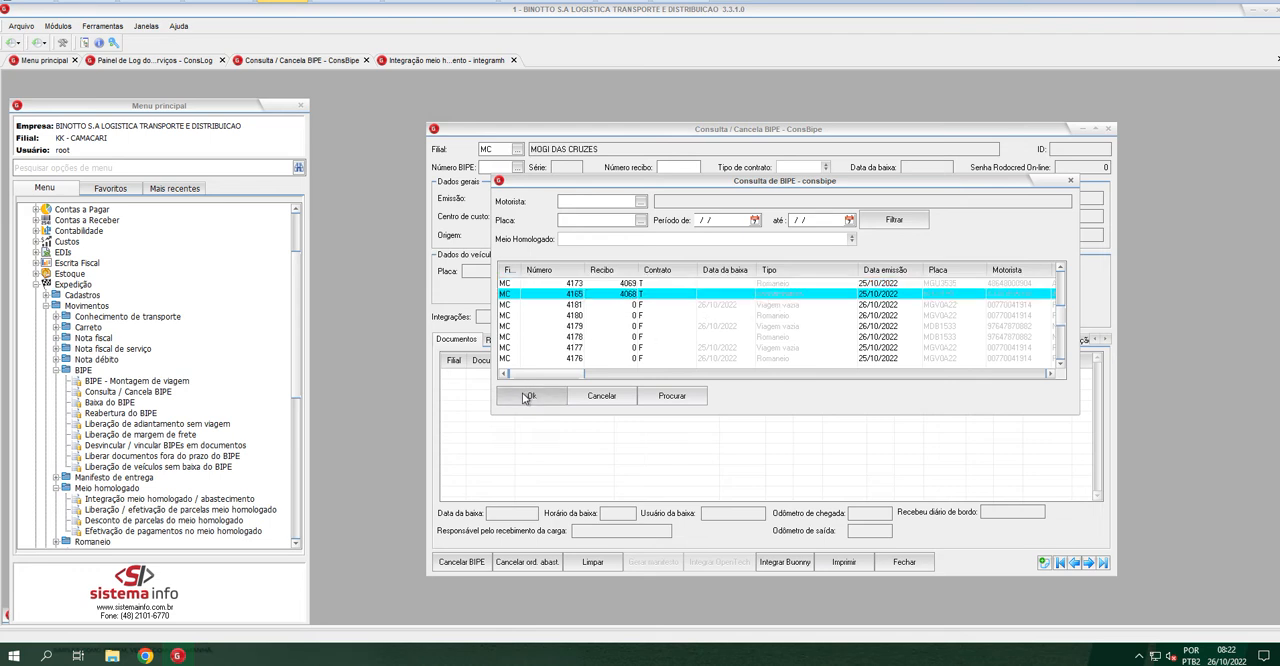
pyautogui.click(531, 395)
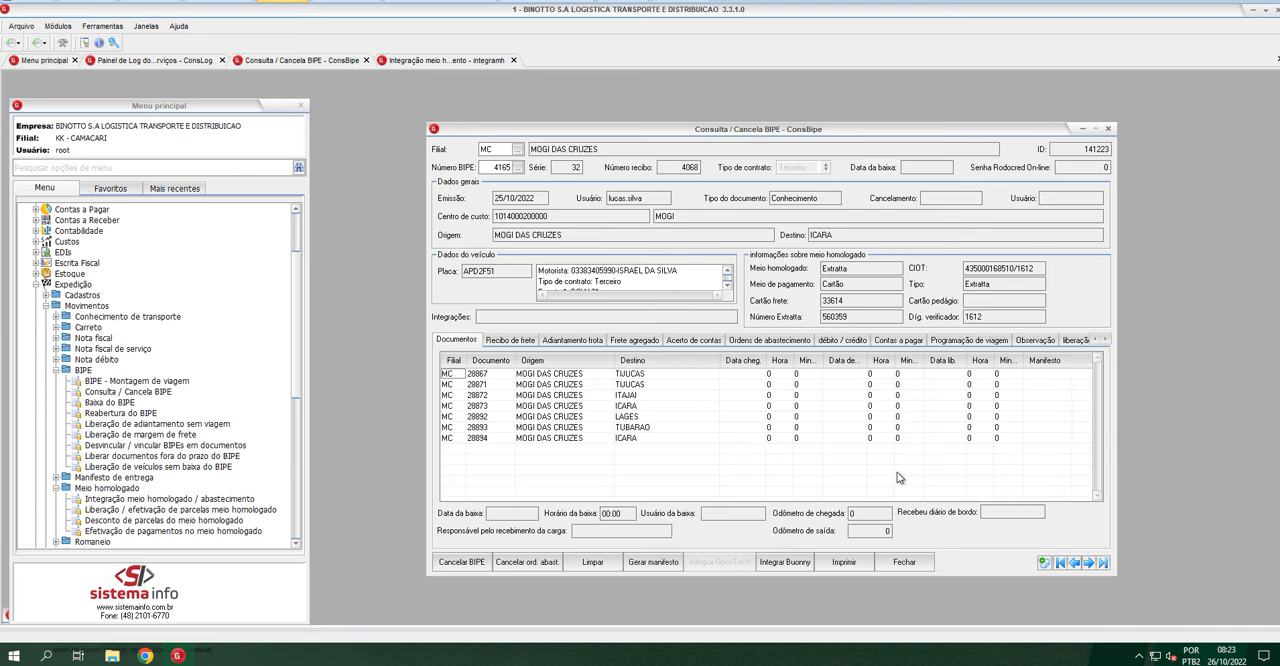
pyautogui.click(998, 340)
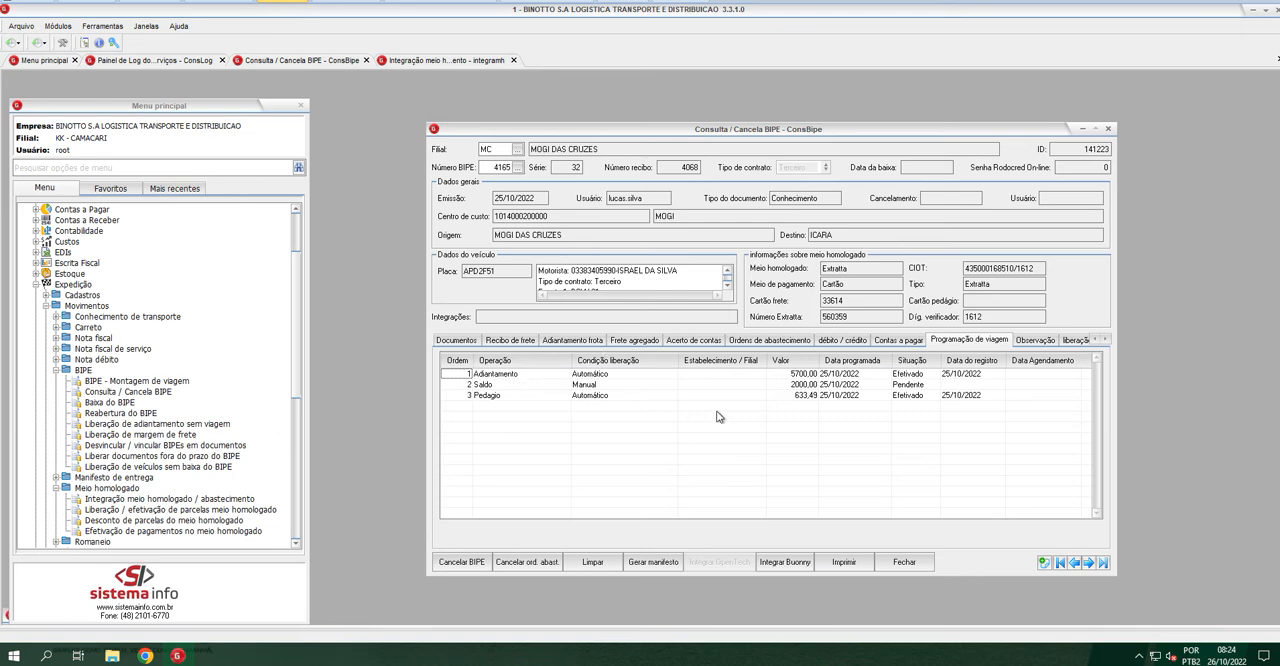
# Open Liberação / efetivação de parcelas meio homologado and load the parcels for Filial MC, BIPE 4165
pyautogui.click(57, 373)
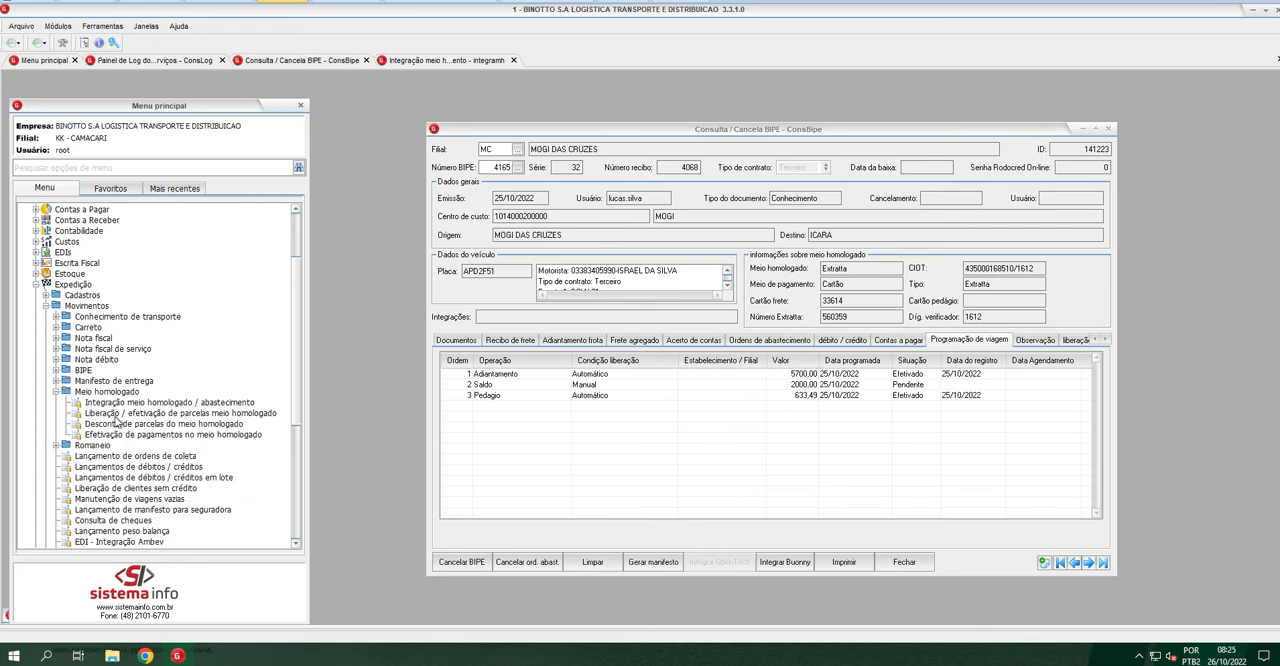
pyautogui.doubleClick(230, 415)
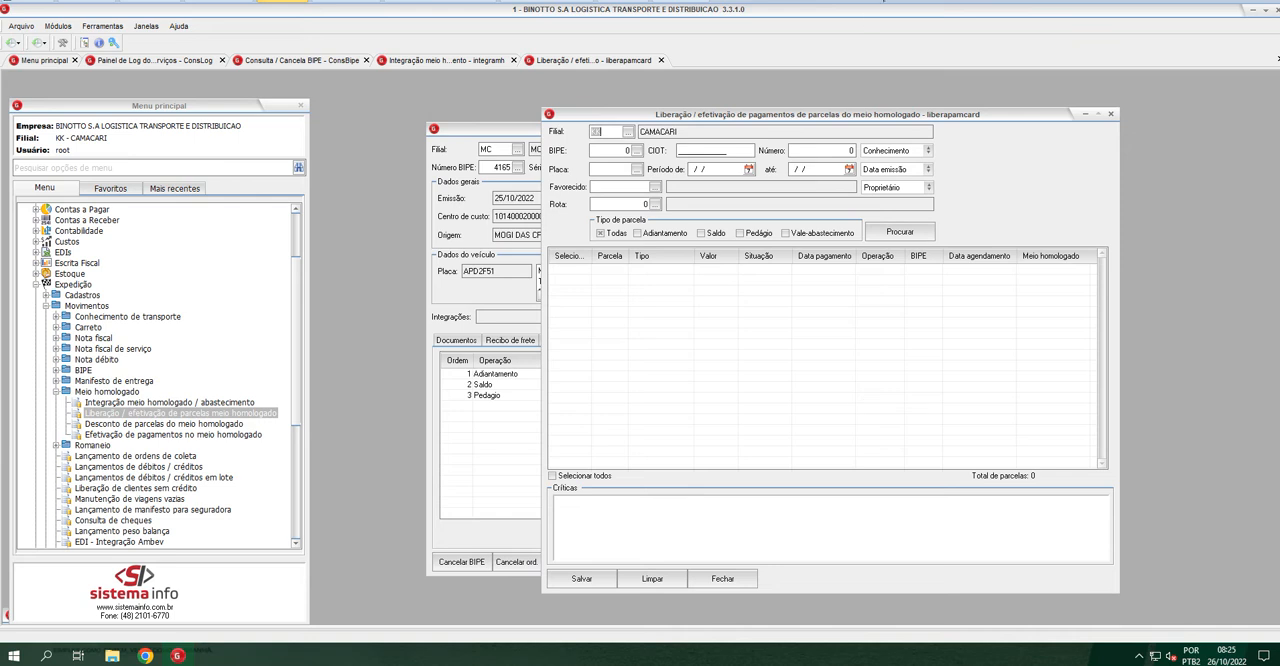
pyautogui.moveTo(740, 114); pyautogui.dragTo(930, 127)
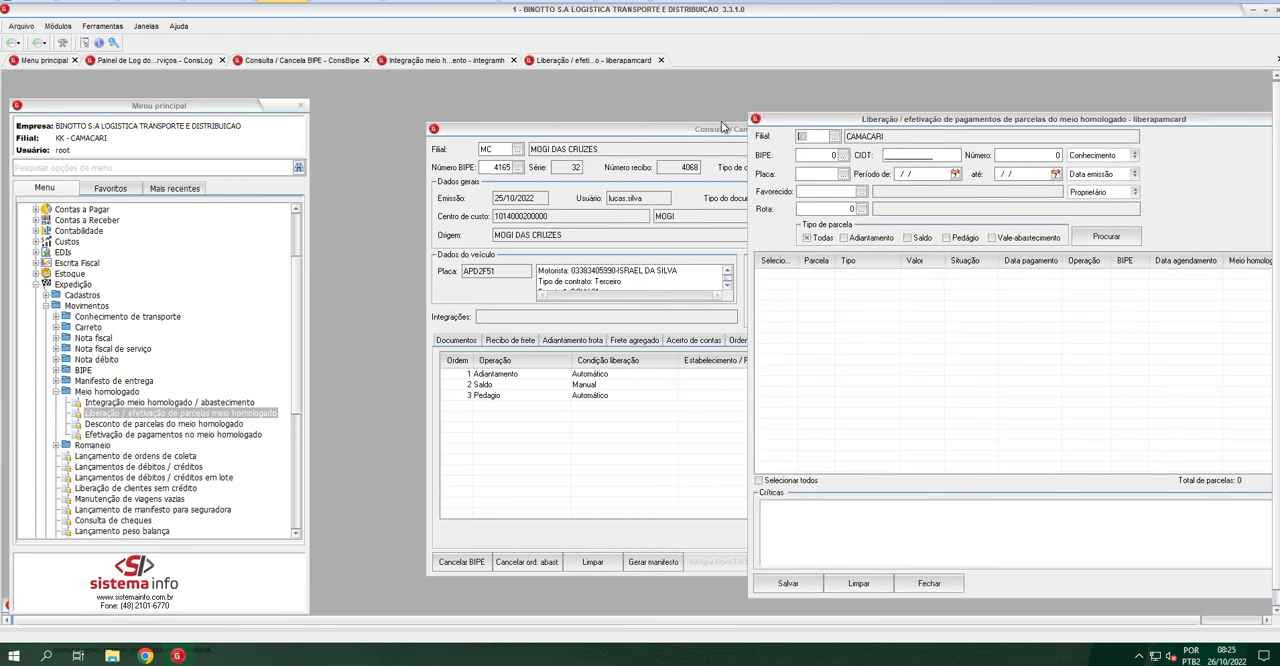
pyautogui.write('MC')
pyautogui.press('Tab')
pyautogui.write('4165')
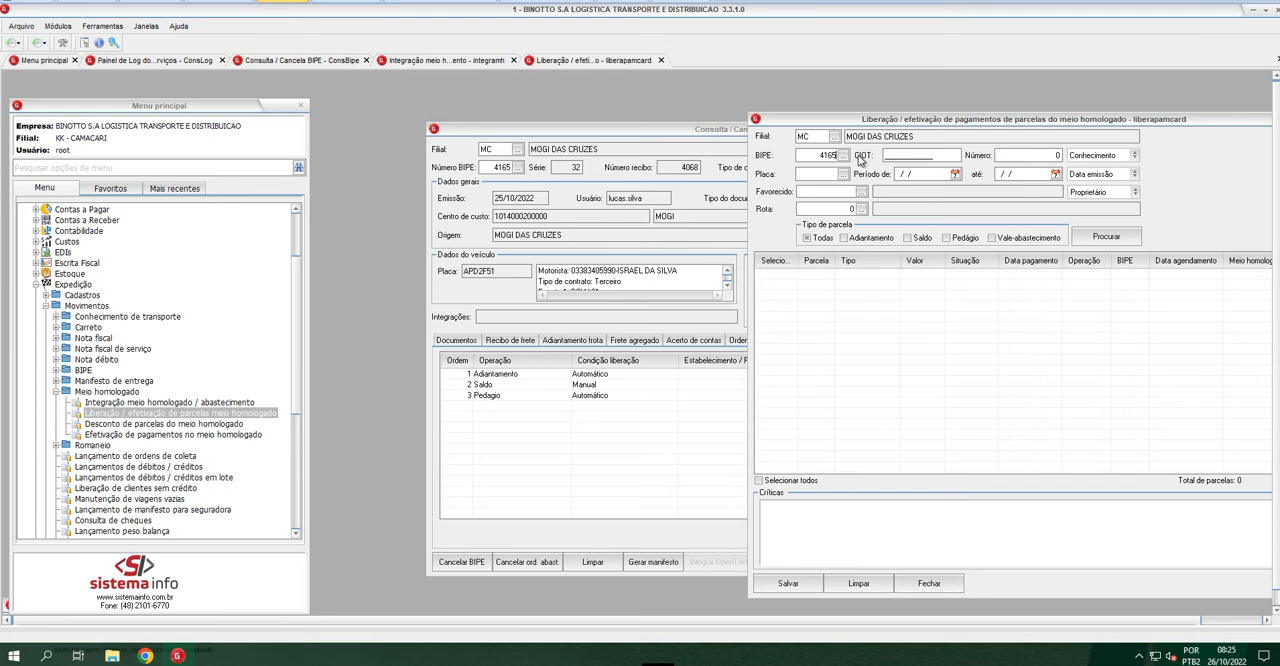
pyautogui.press('Tab')
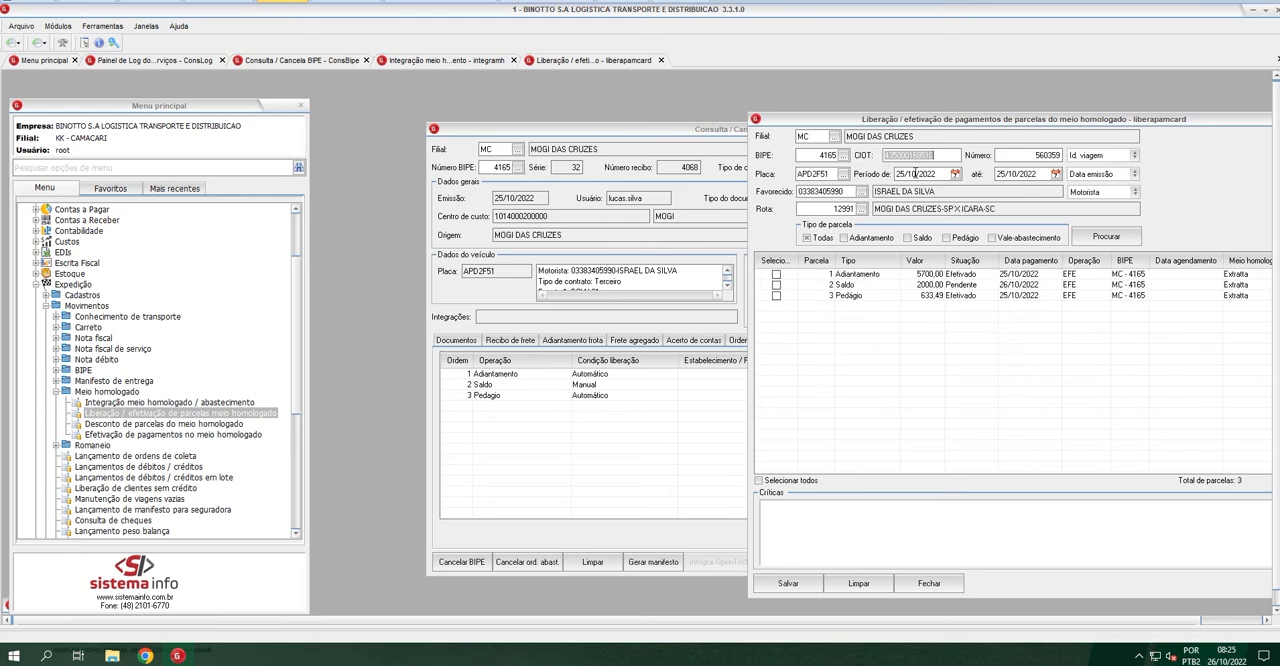
# Reposition the parcel release window and mark the Saldo parcel of BIPE 4165 for release
pyautogui.moveTo(958, 122); pyautogui.dragTo(681, 119)
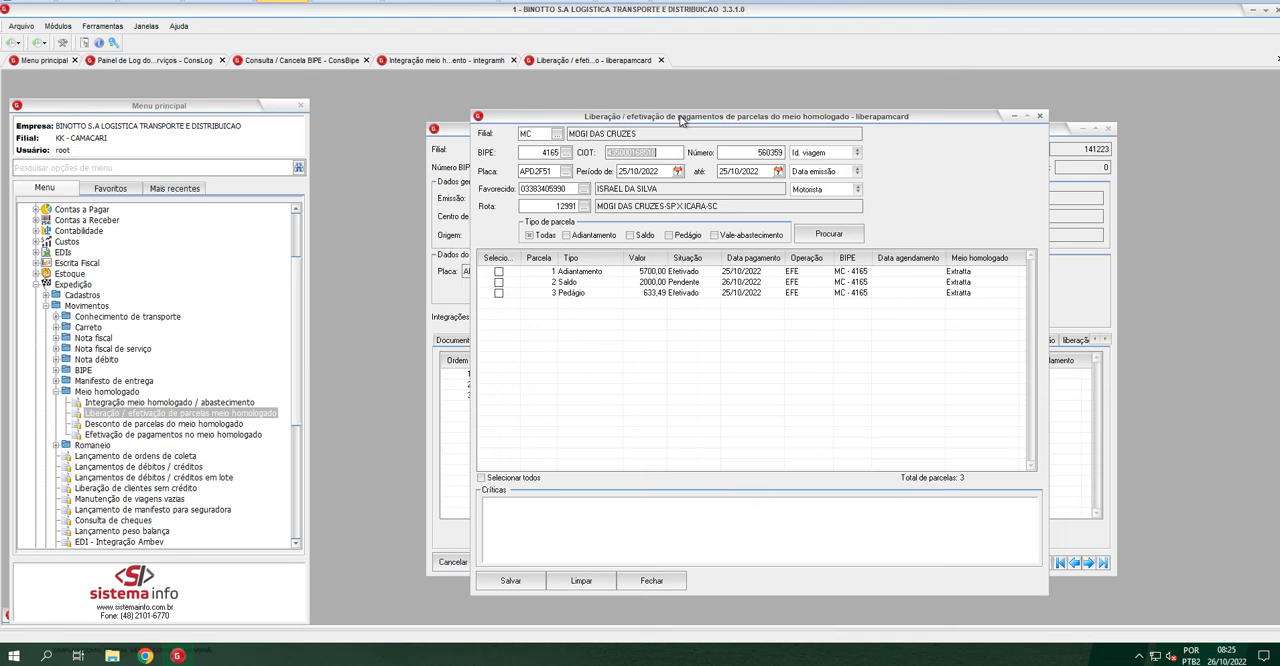
pyautogui.click(690, 283)
pyautogui.click(500, 283)
# Close the parcel release and BIPE query windows, open BIPE - Montagem de viagem and place its cursor in the Placa field
pyautogui.click(1040, 116)
pyautogui.click(1109, 130)
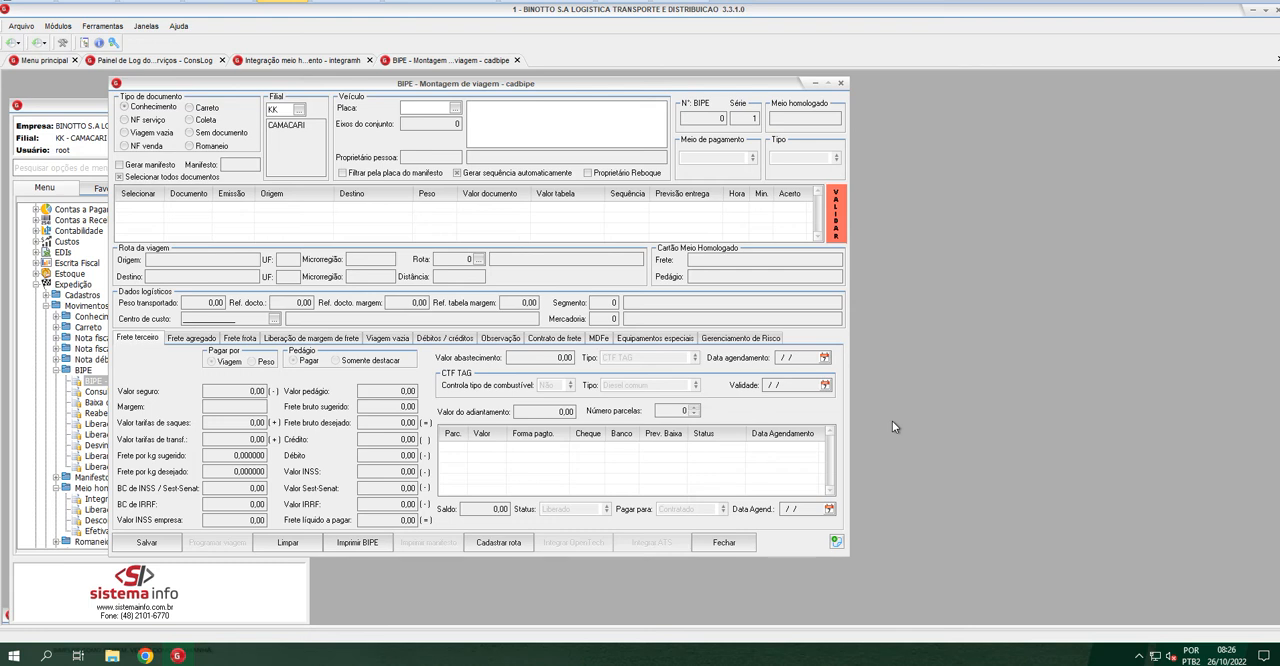
pyautogui.moveTo(289, 107); pyautogui.dragTo(229, 109)
pyautogui.click(428, 107)
pyautogui.moveTo(554, 82); pyautogui.dragTo(765, 105)
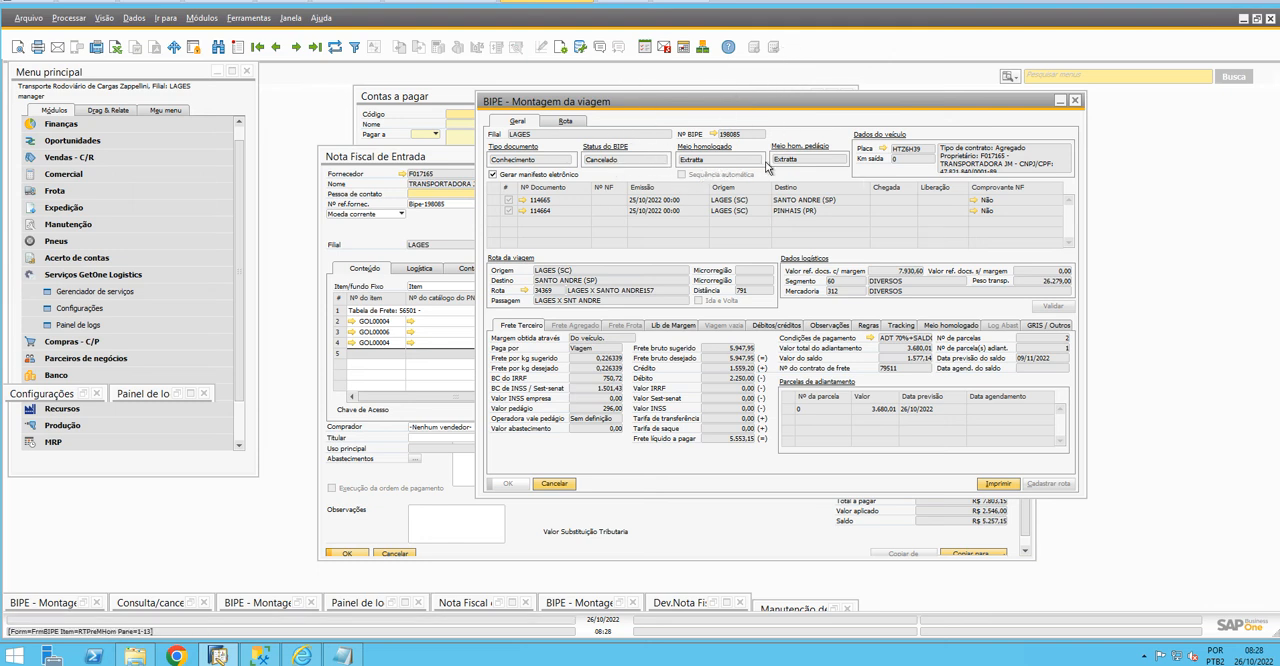
# Review the Meio homologado details and the manifest history in Tracking for BIPE 198085
pyautogui.click(937, 328)
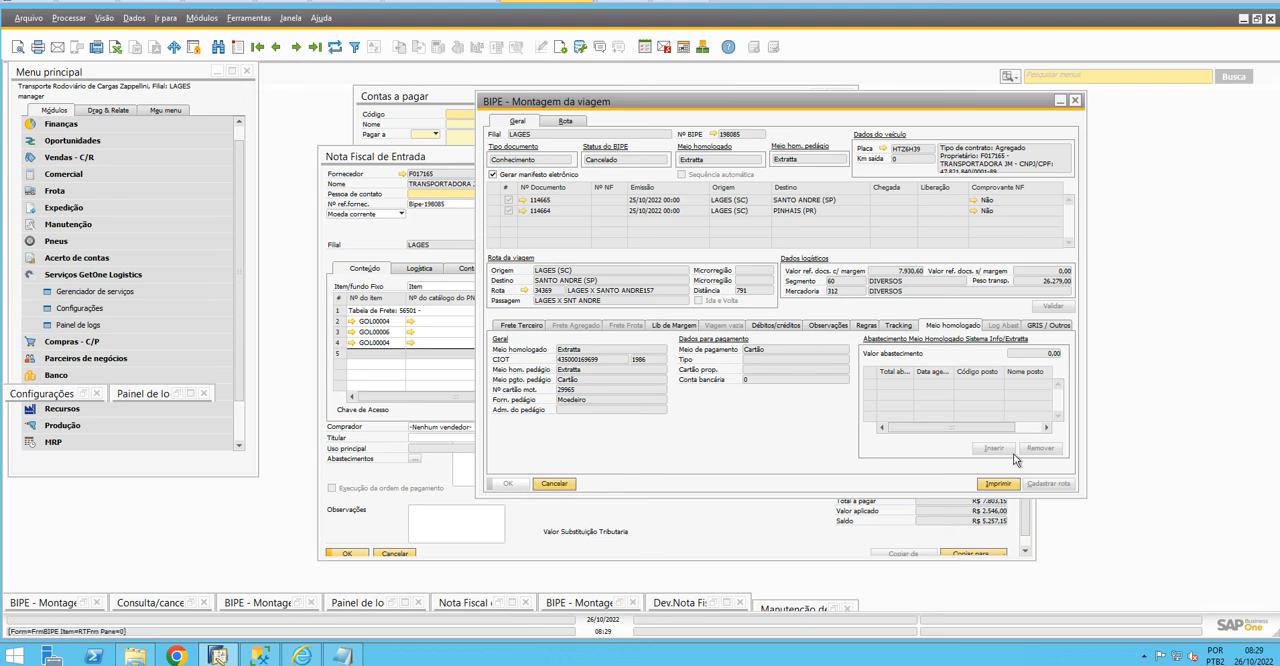
pyautogui.click(898, 328)
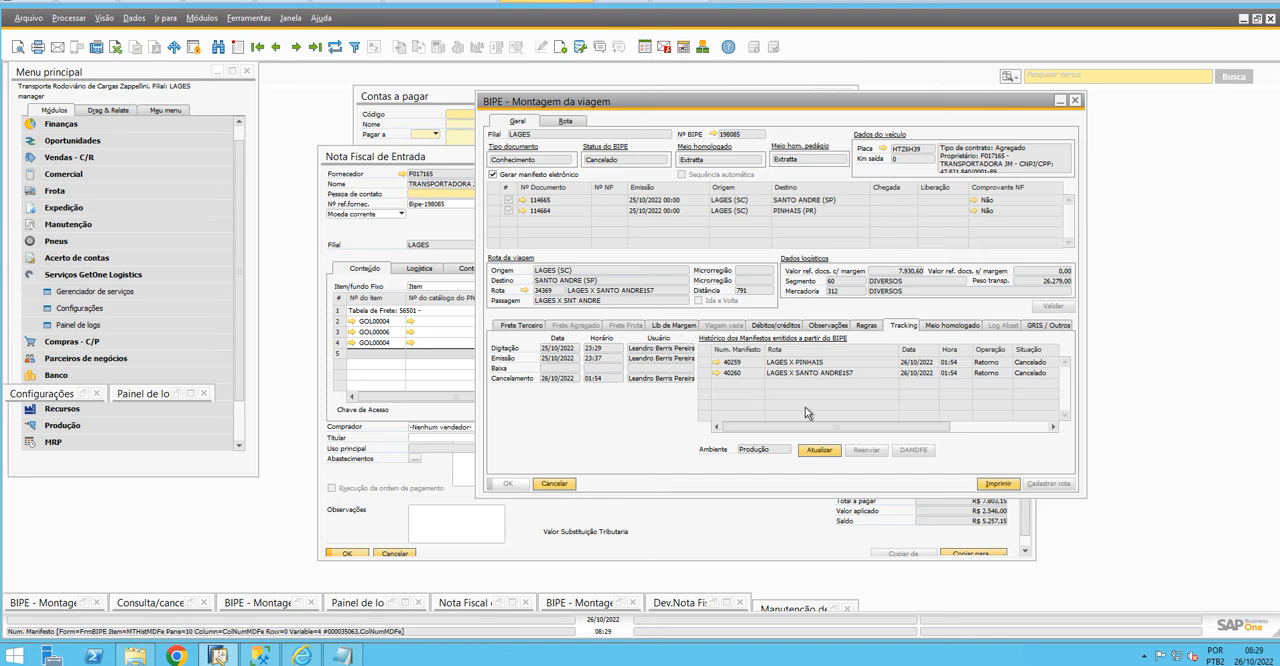
pyautogui.click(950, 326)
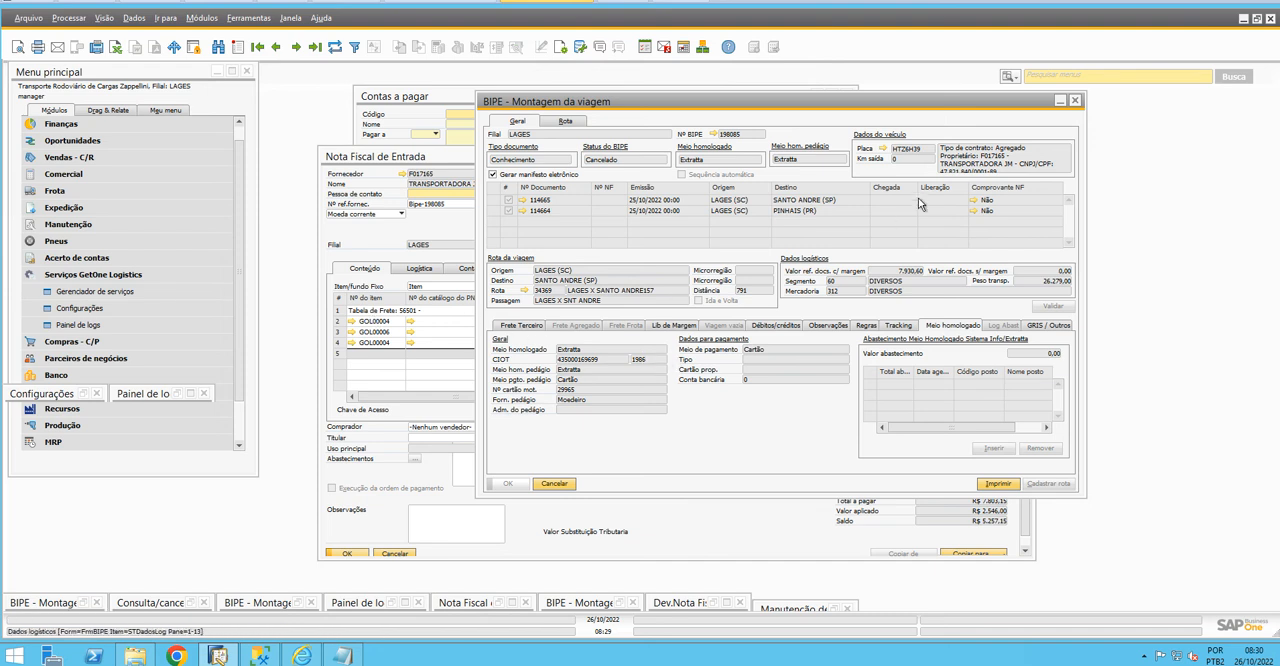
# Find and open Manutenção de parcelas MH em lote, and move its window clear of the BIPE data
pyautogui.click(1058, 78)
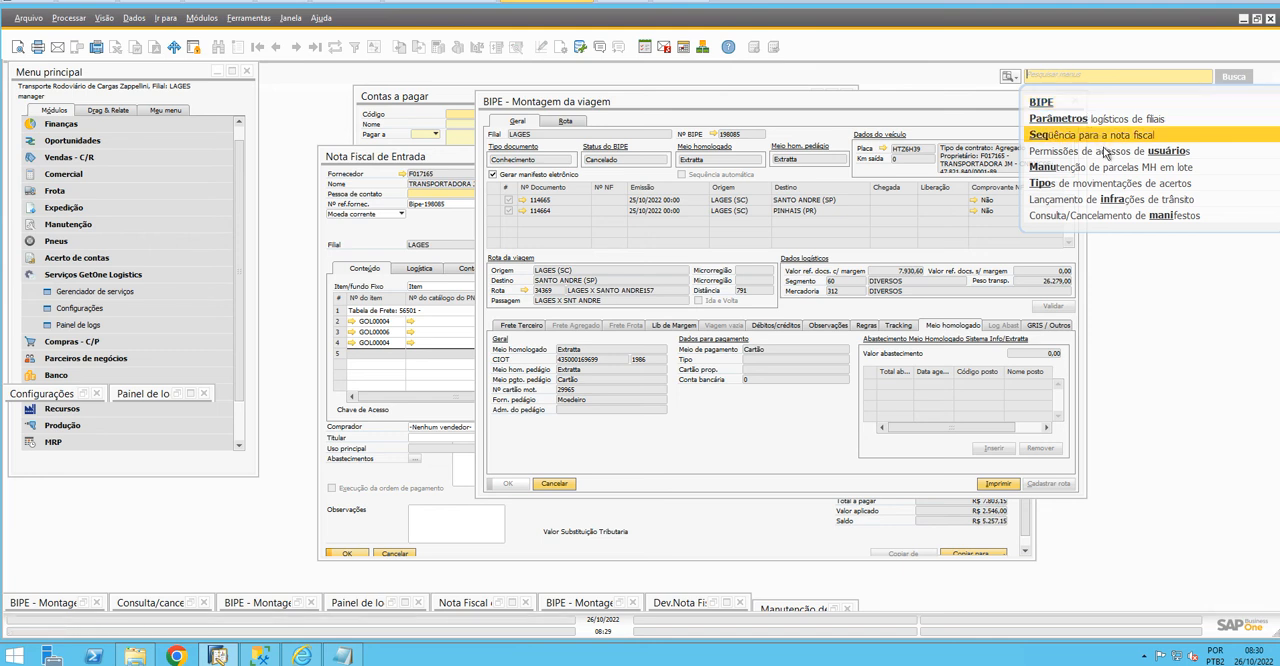
pyautogui.click(1116, 168)
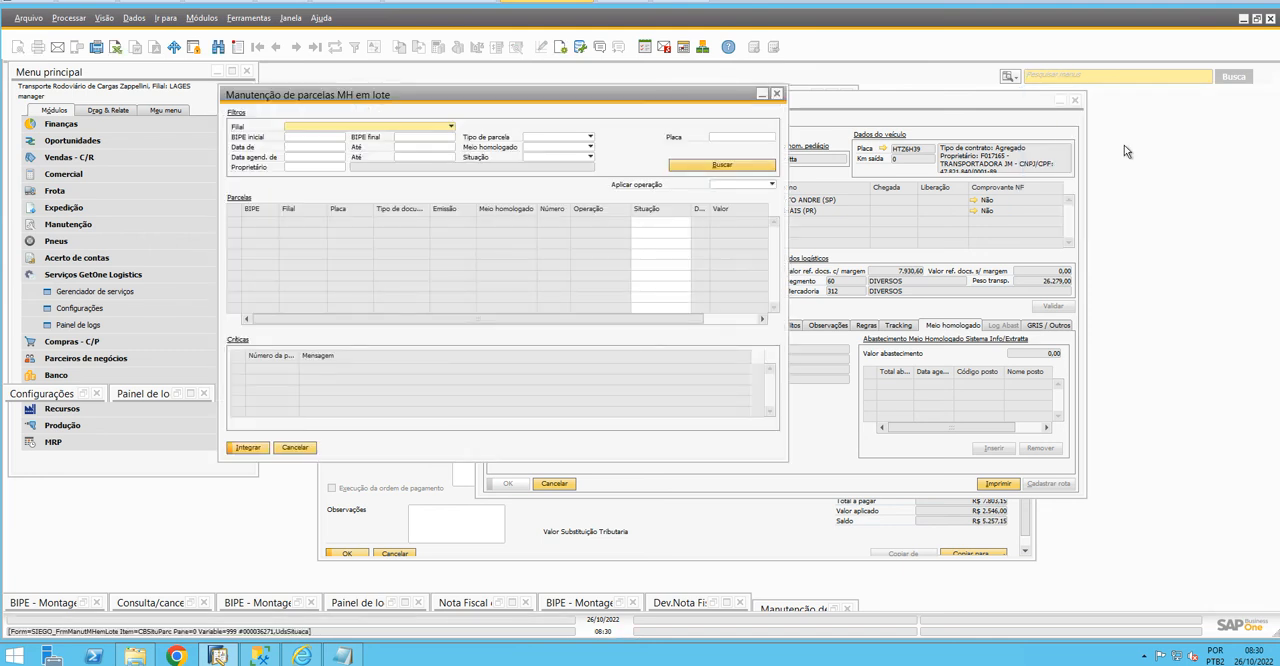
pyautogui.moveTo(886, 165); pyautogui.dragTo(1080, 148)
pyautogui.moveTo(1040, 138); pyautogui.dragTo(1035, 137)
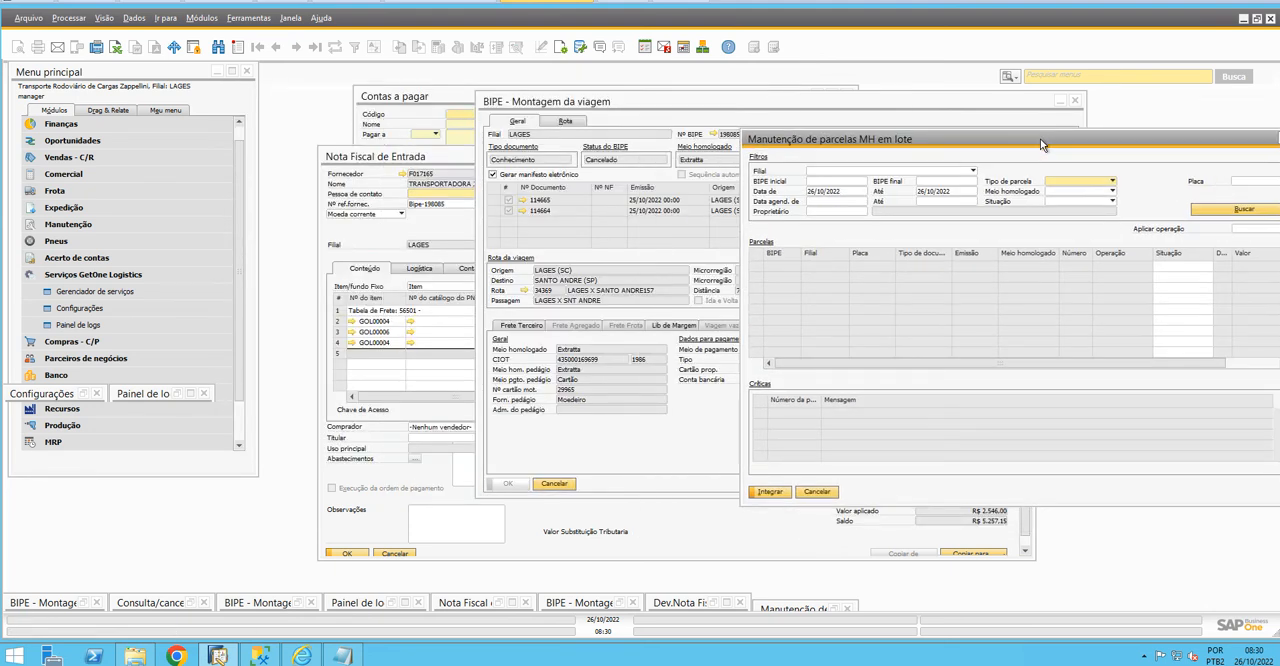
# Filter the parcels by Filial LAGES, start date 01/10/2022, and BIPE inicial and BIPE final 198085
pyautogui.click(831, 176)
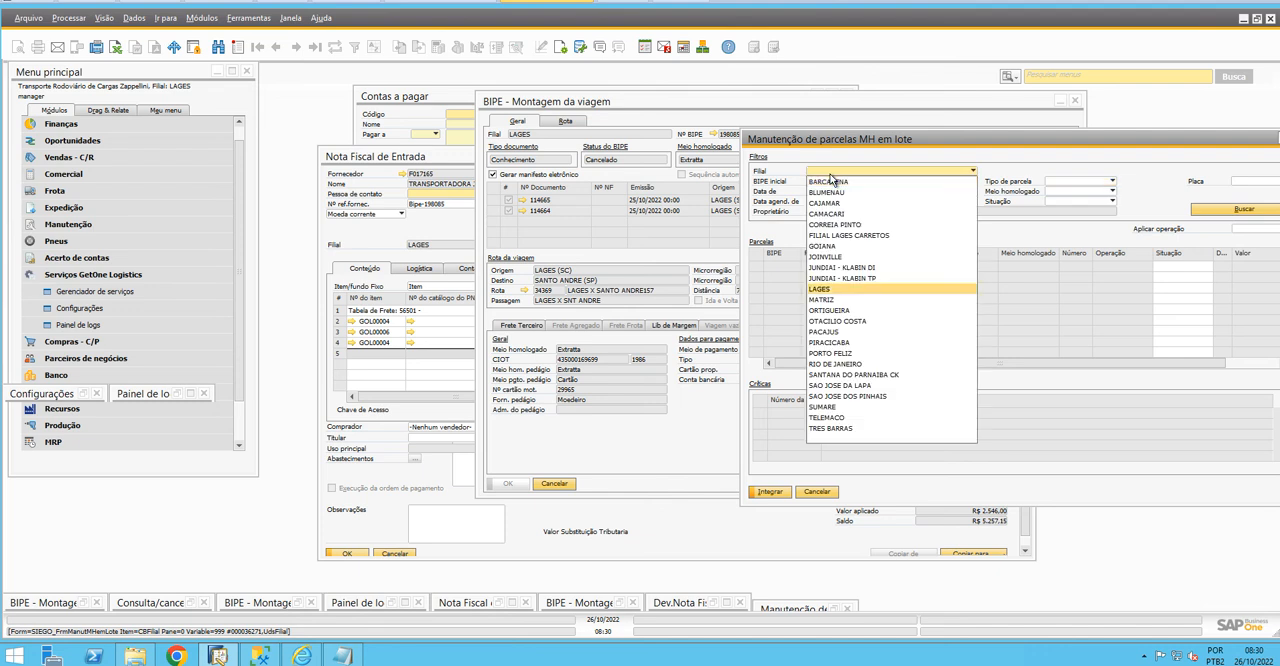
pyautogui.press('Return')
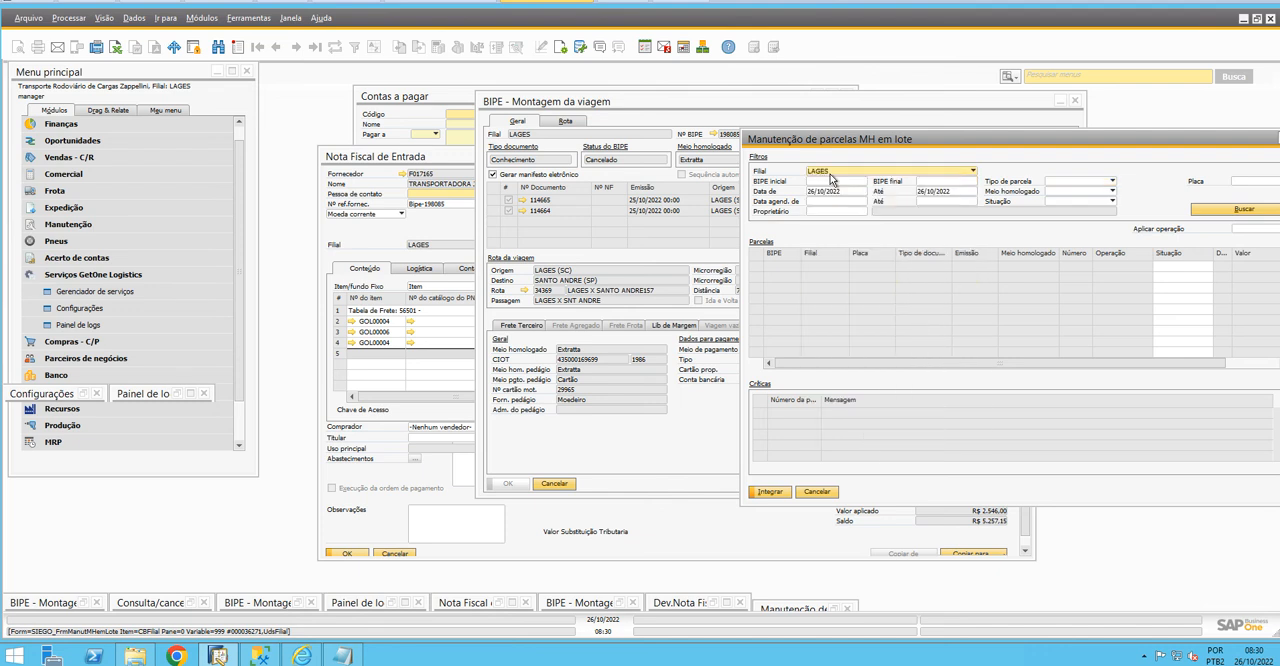
pyautogui.click(847, 194)
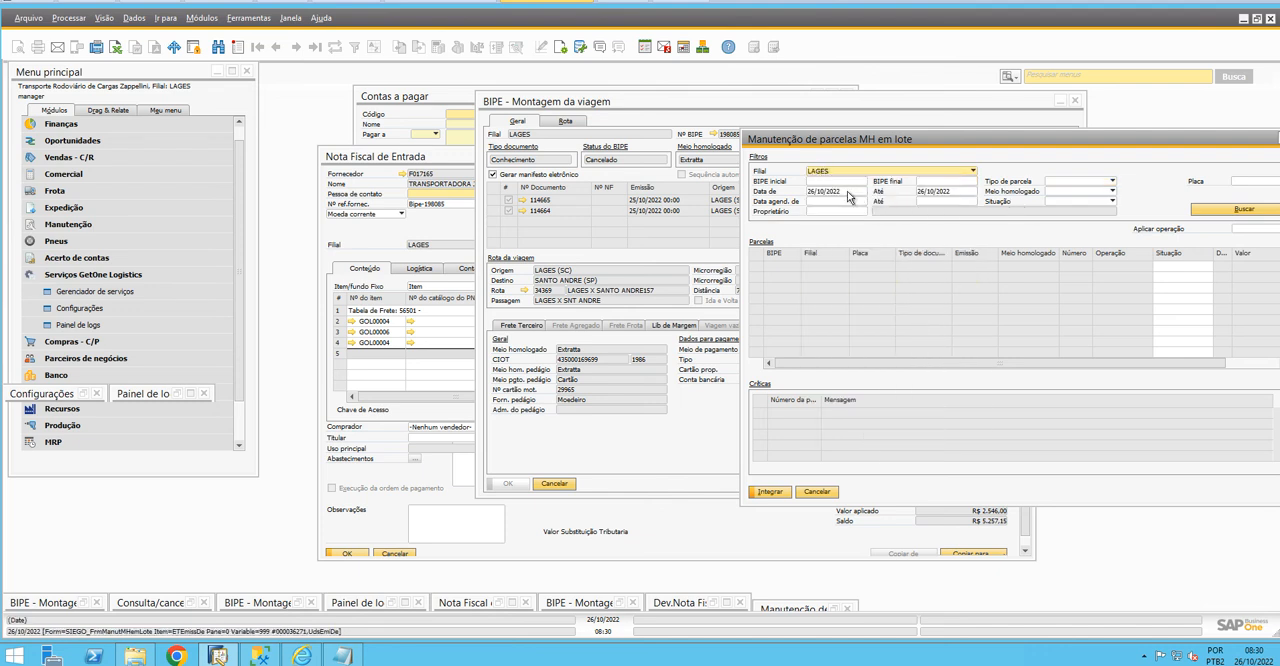
pyautogui.click(862, 191)
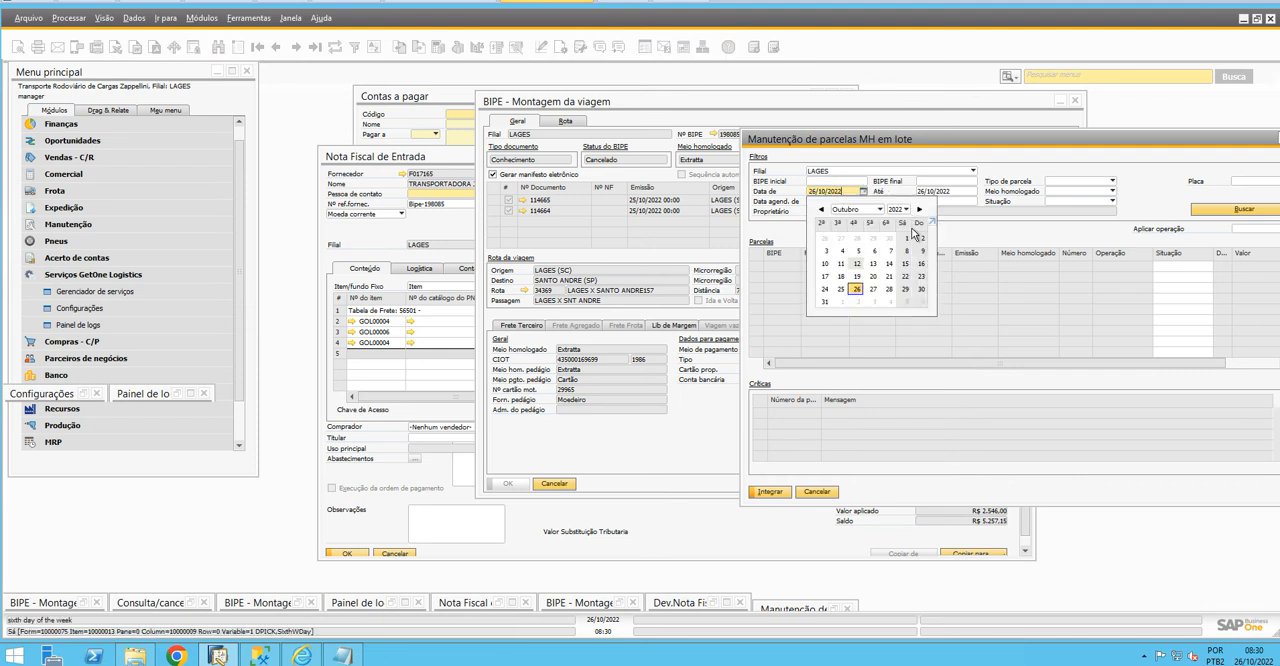
pyautogui.click(911, 238)
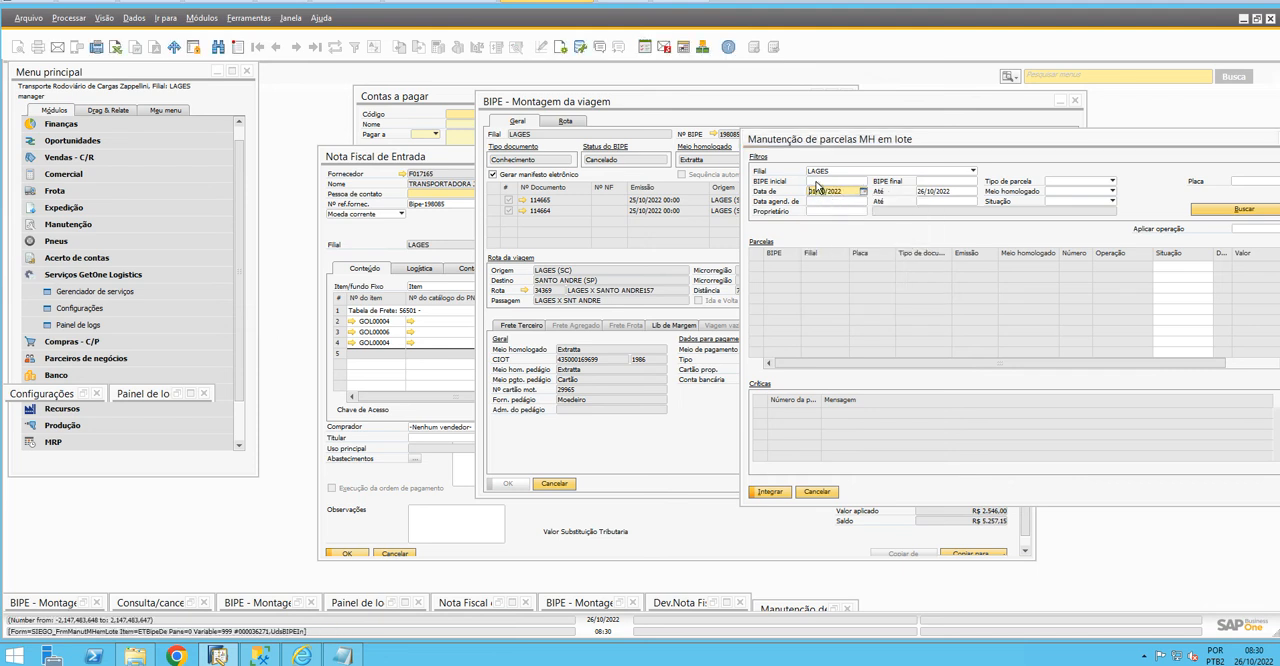
pyautogui.click(825, 181)
pyautogui.moveTo(818, 142); pyautogui.dragTo(815, 159)
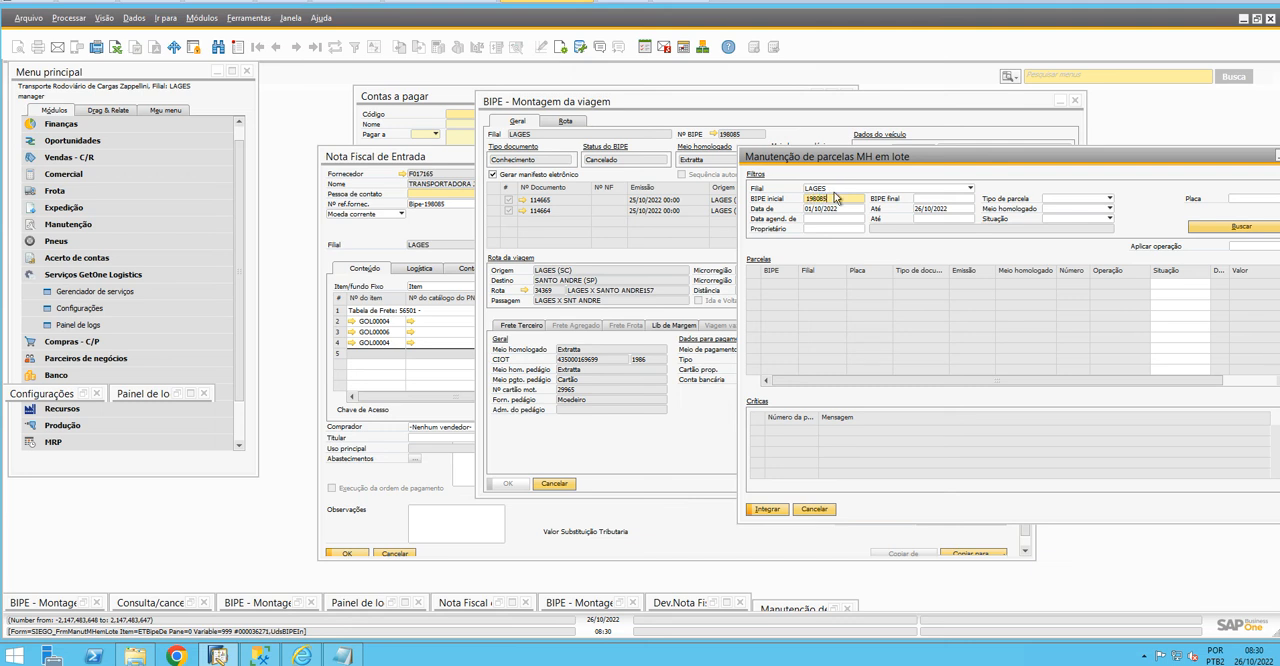
pyautogui.click(921, 198)
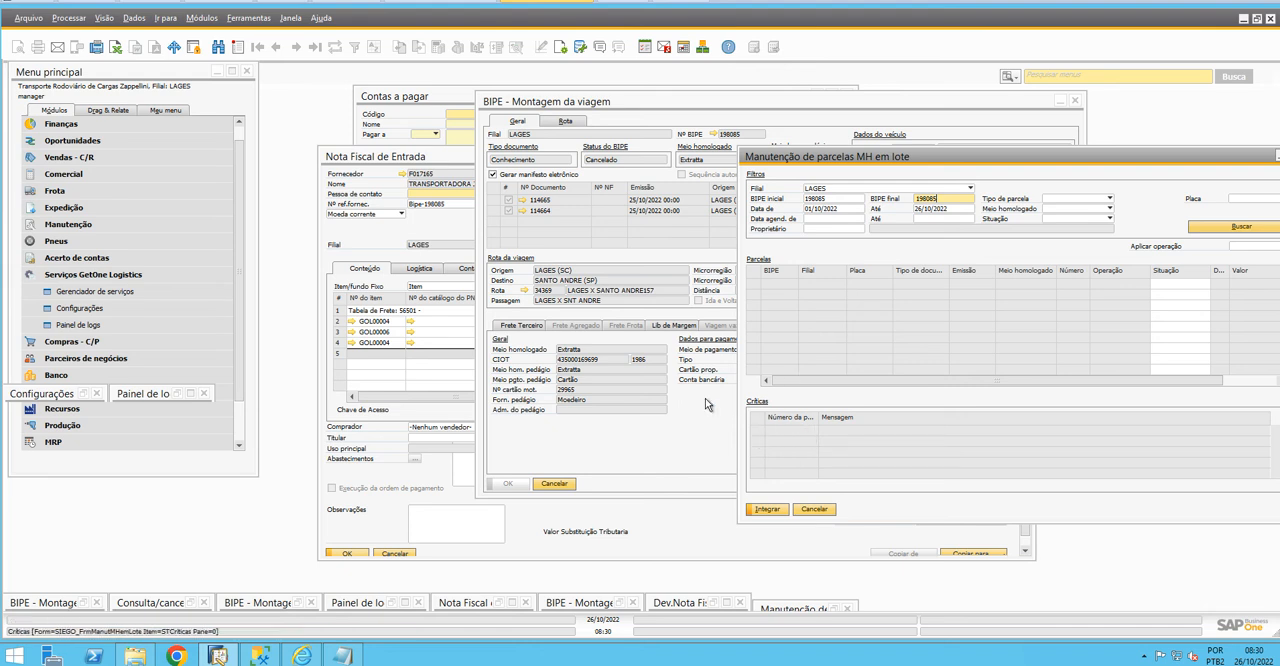
# Review the Frete Terceiro values and advance parcels of BIPE 198085, then return to the batch parcel maintenance window and reposition it
pyautogui.click(610, 166)
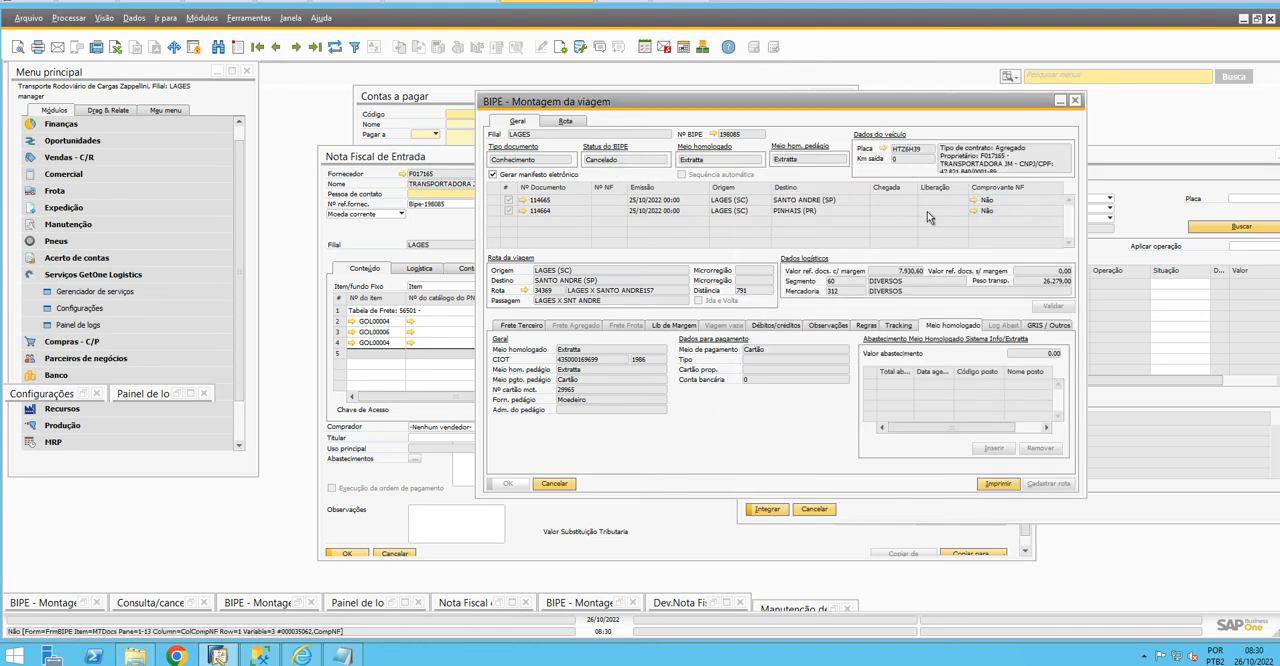
pyautogui.click(718, 329)
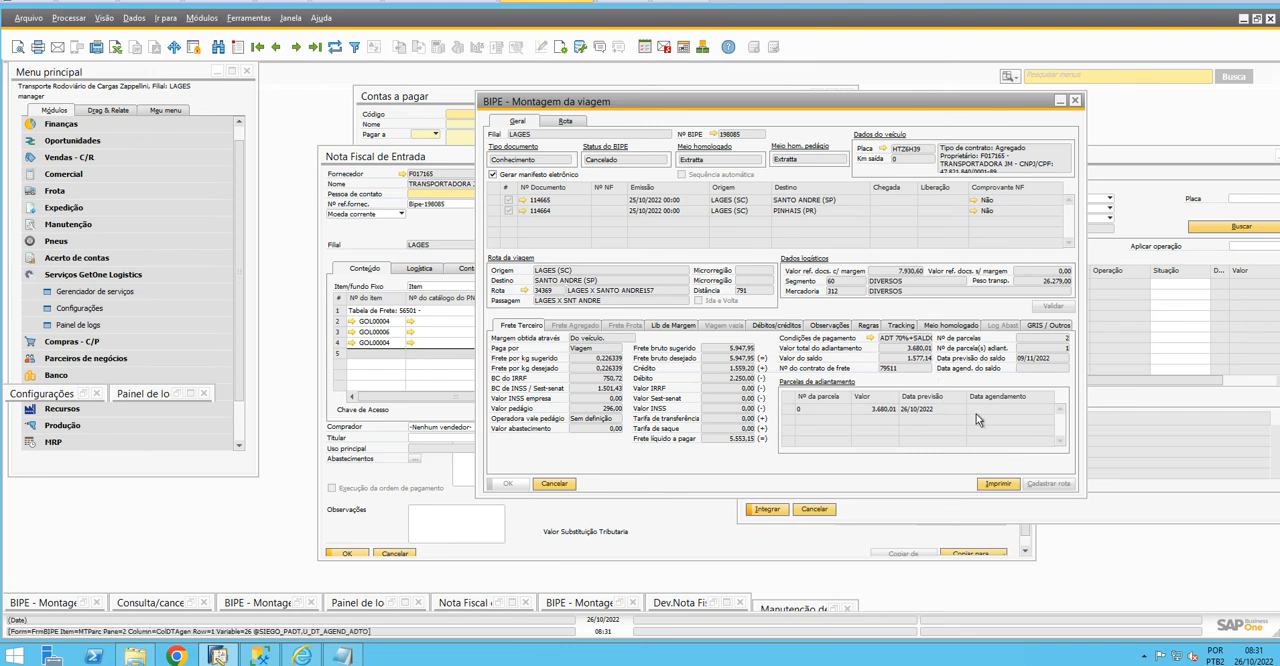
pyautogui.click(1124, 172)
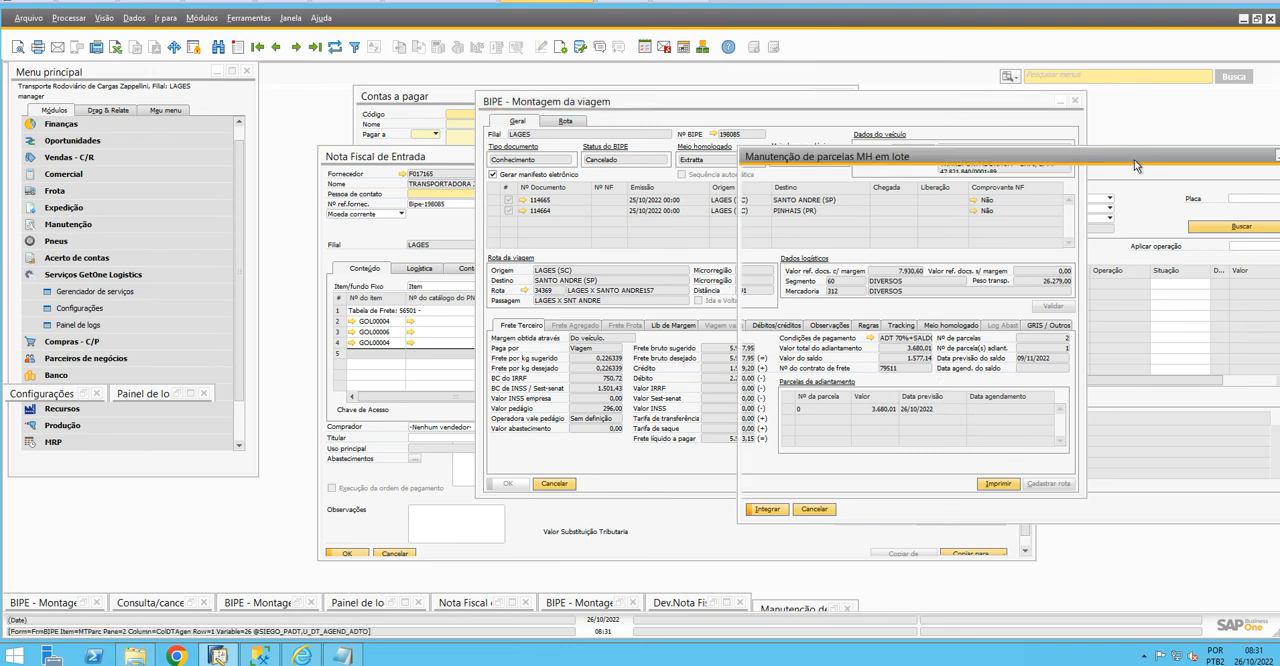
pyautogui.click(989, 155)
pyautogui.moveTo(900, 133); pyautogui.dragTo(768, 122)
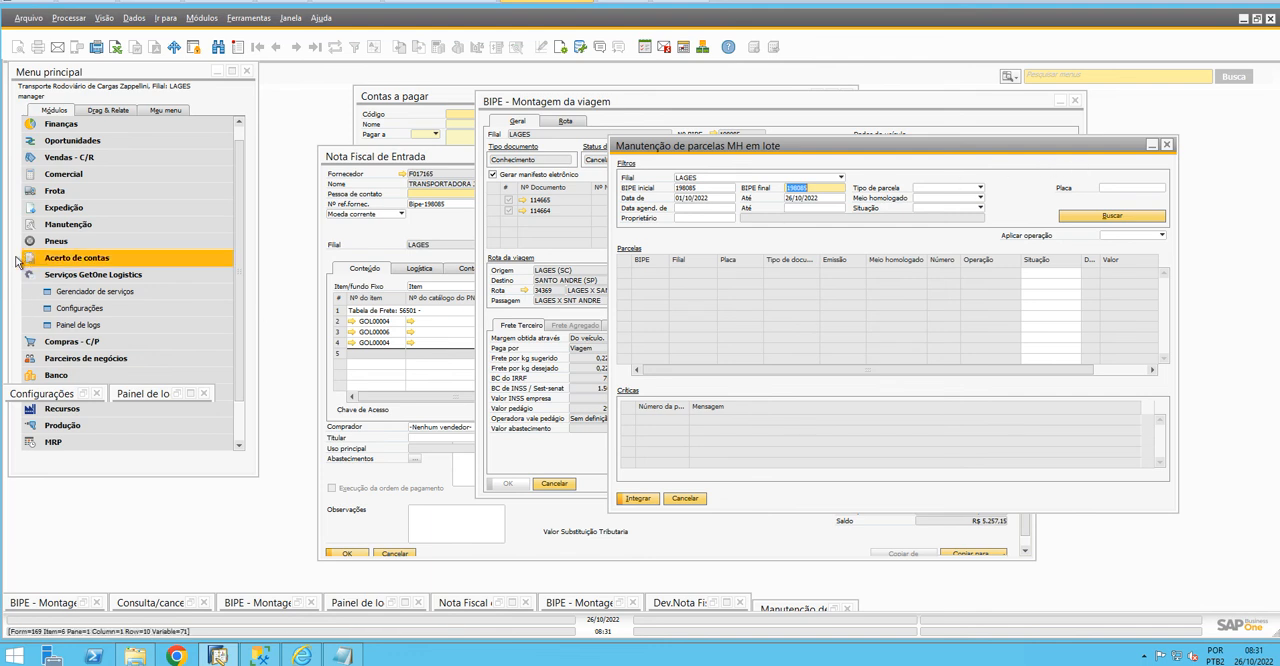
# Open the Painel de logs from Serviços GetOne Logistics, look through its Serviço options and minimize the window
pyautogui.click(90, 274)
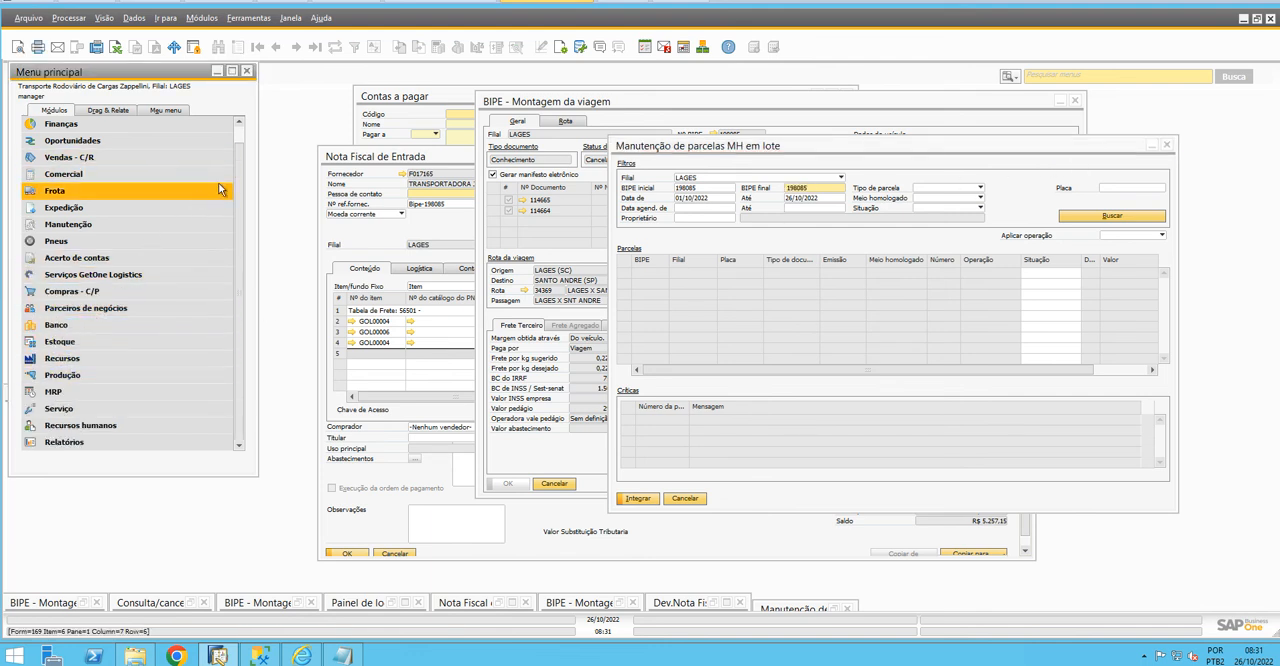
pyautogui.moveTo(238, 201); pyautogui.dragTo(242, 171)
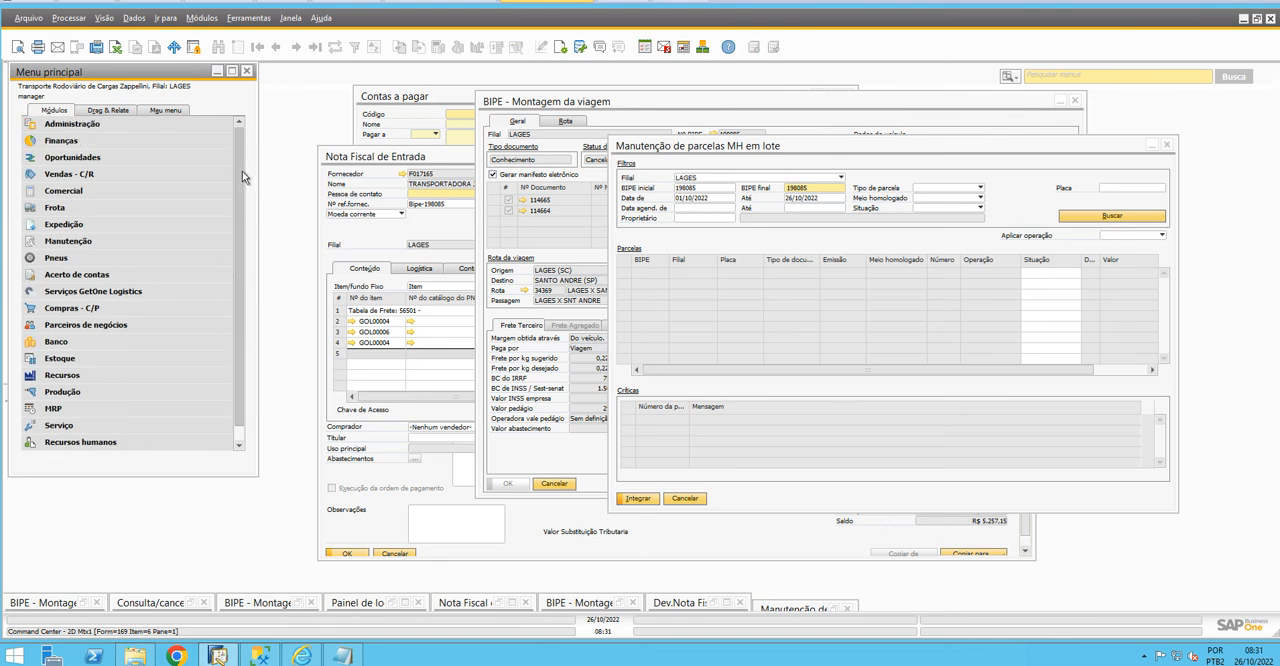
pyautogui.click(104, 295)
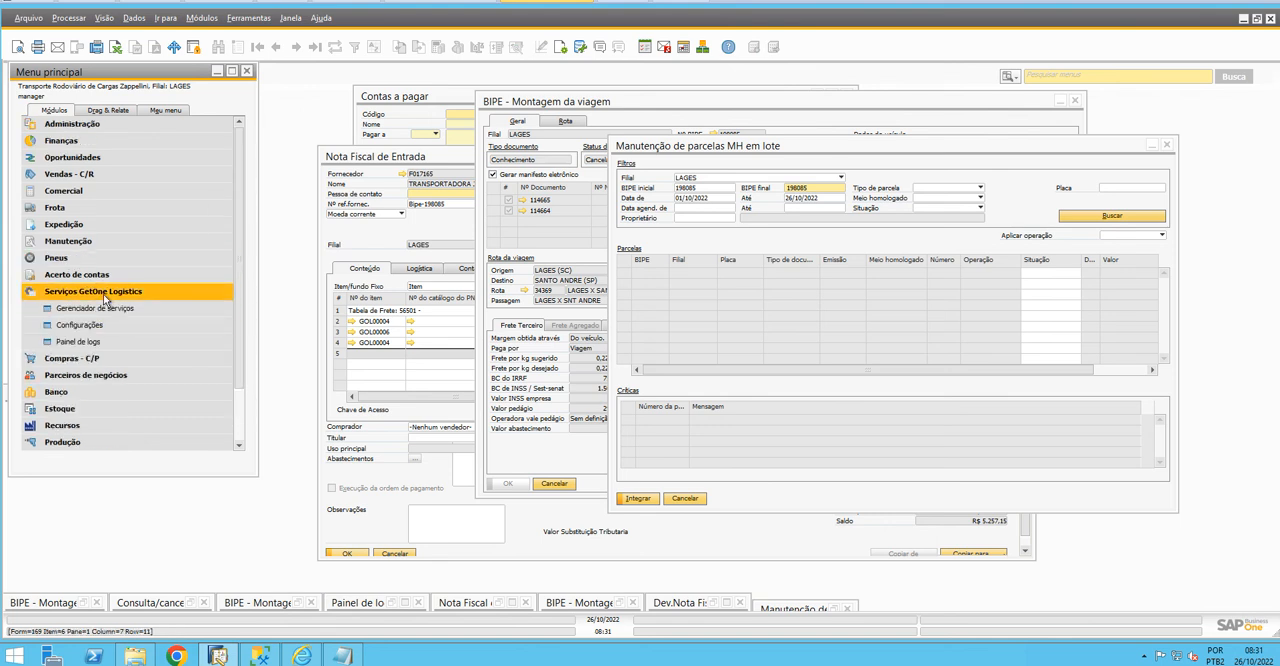
pyautogui.click(100, 347)
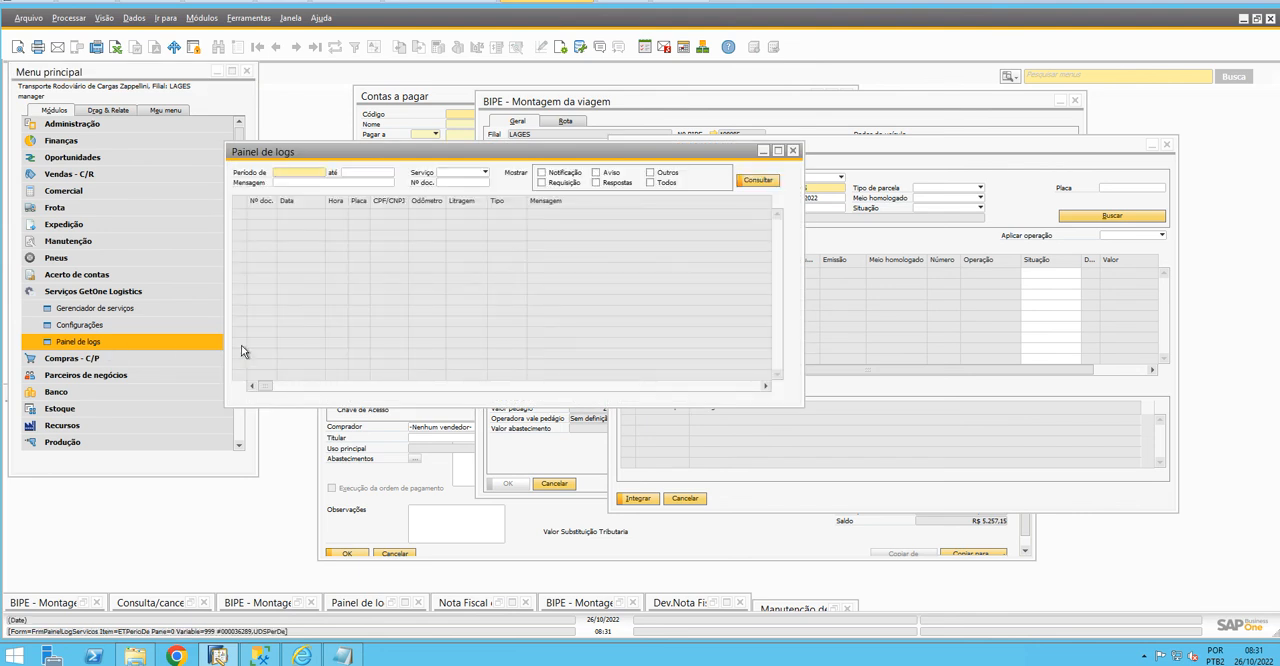
pyautogui.click(461, 174)
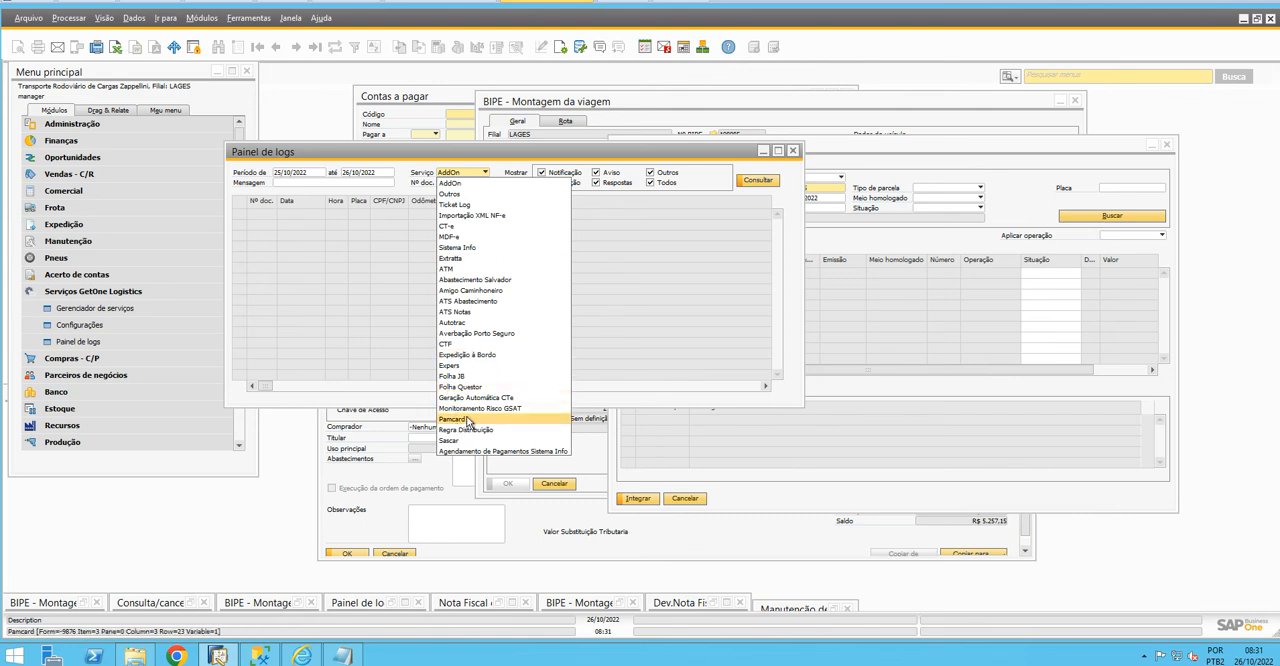
pyautogui.click(647, 338)
pyautogui.click(763, 151)
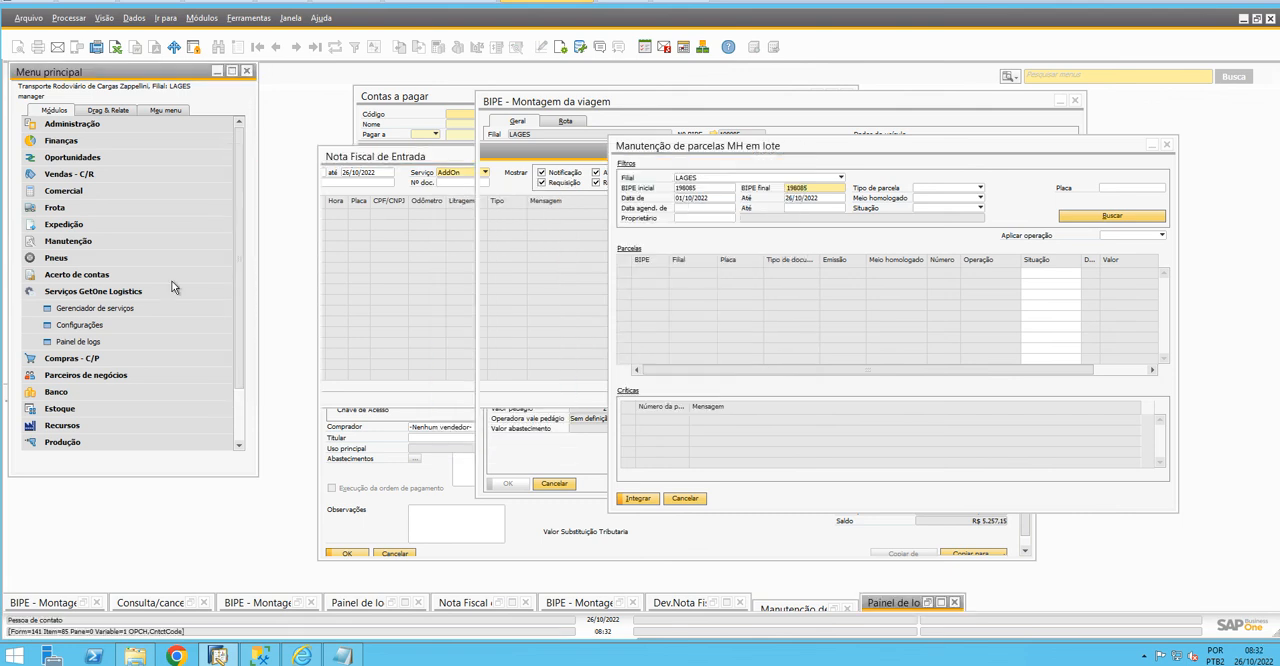
# Show the Integração meio homologado screen from Expedição, reposition it and dismiss the incoming call notification
pyautogui.click(112, 291)
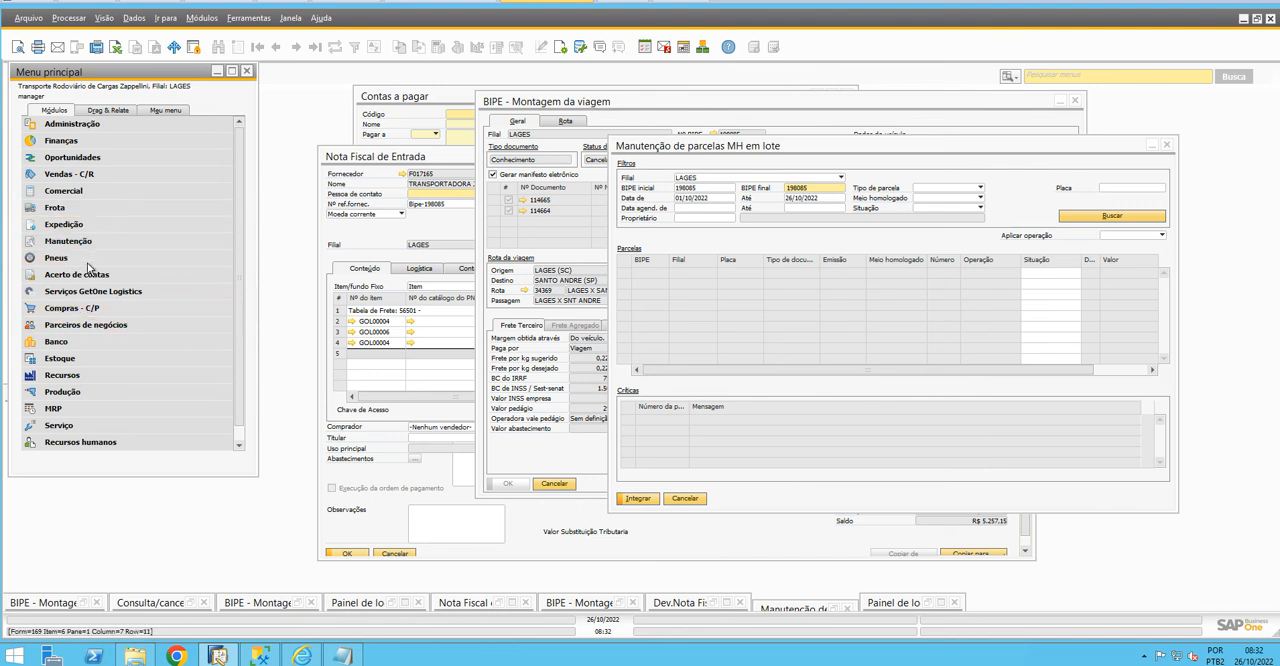
pyautogui.click(105, 225)
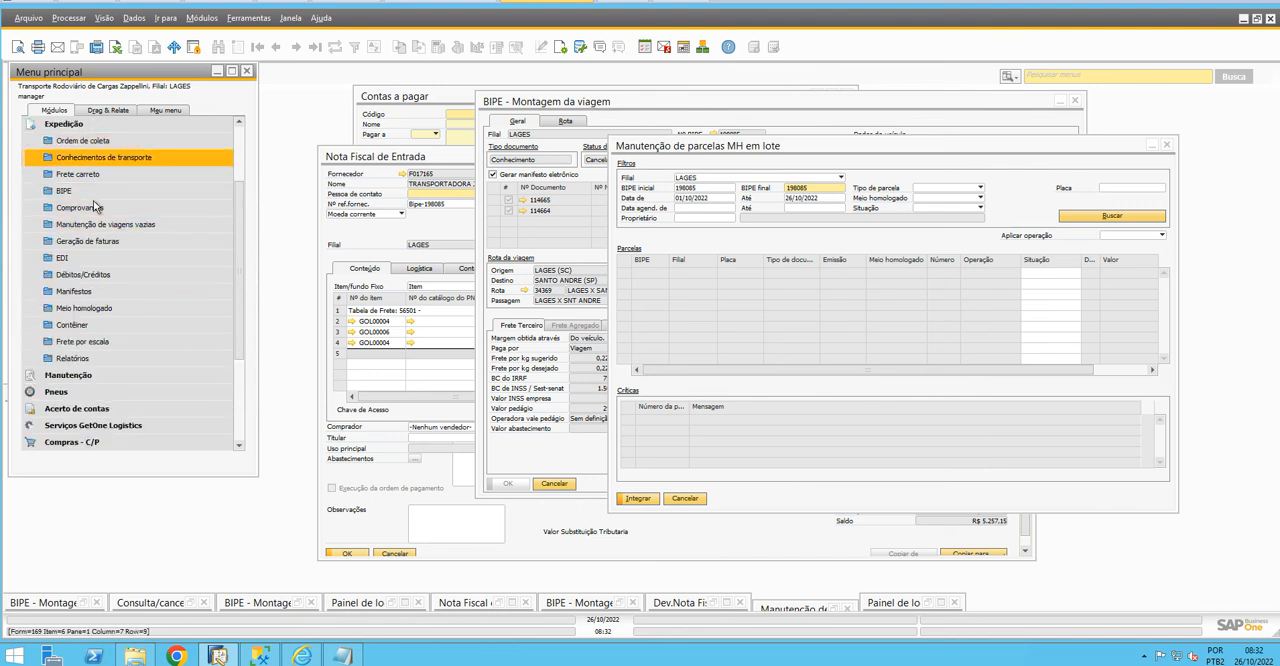
pyautogui.click(97, 308)
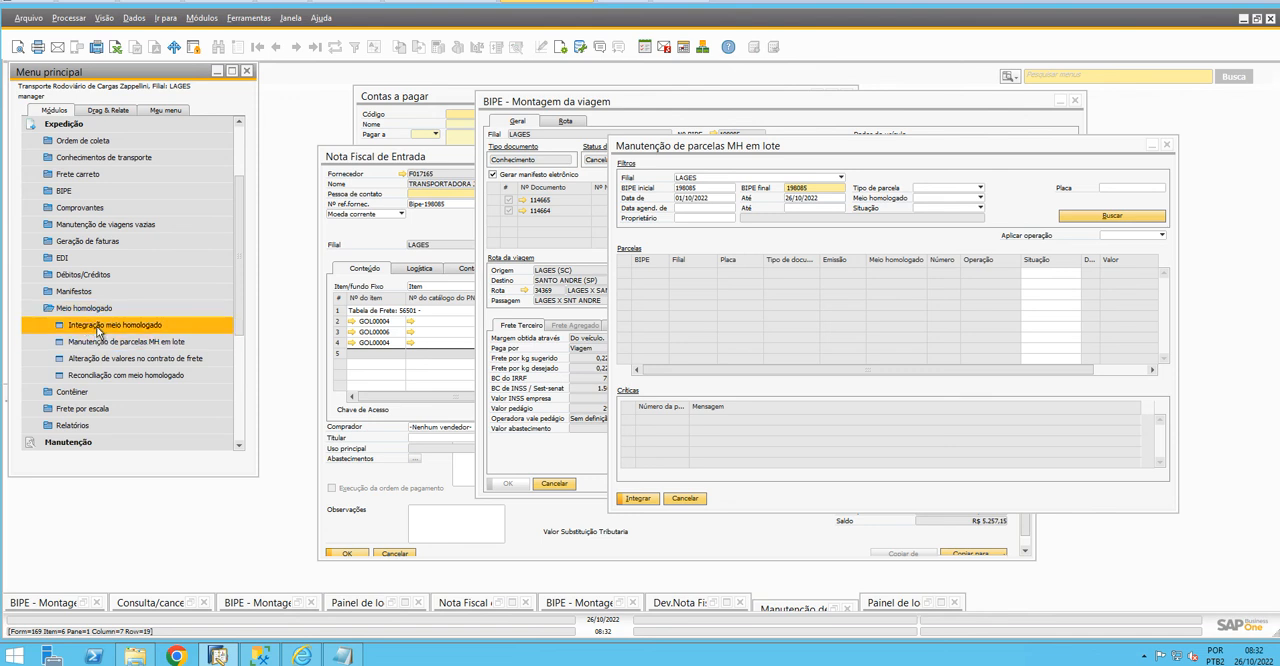
pyautogui.click(97, 328)
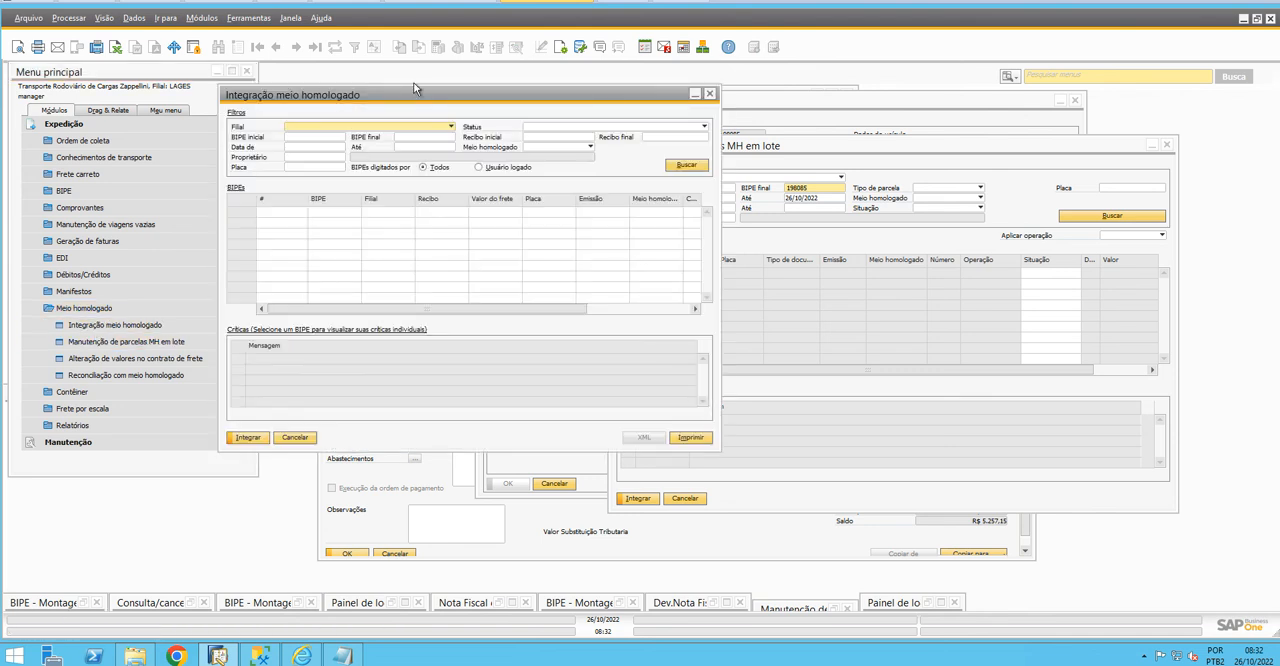
pyautogui.moveTo(390, 92); pyautogui.dragTo(442, 93)
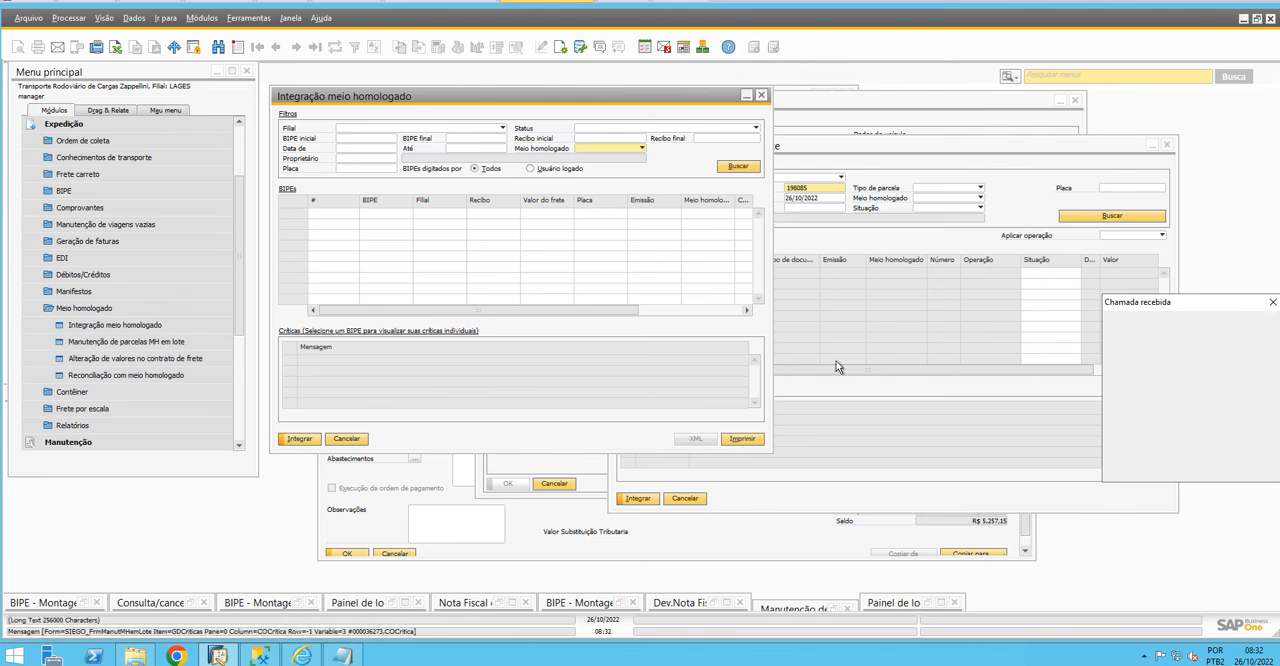
pyautogui.click(1236, 451)
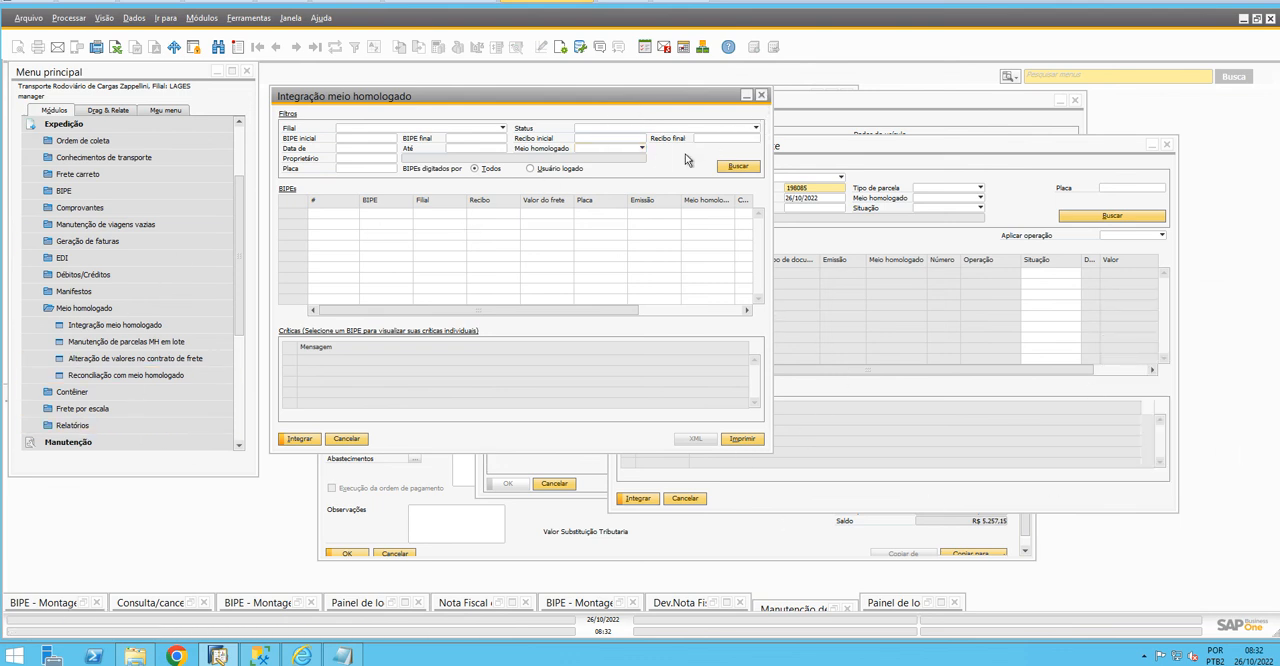
# Close the Integração meio homologado, Manutenção de parcelas MH em lote, BIPE - Montagem da viagem and Nota Fiscal de Entrada windows
pyautogui.click(761, 95)
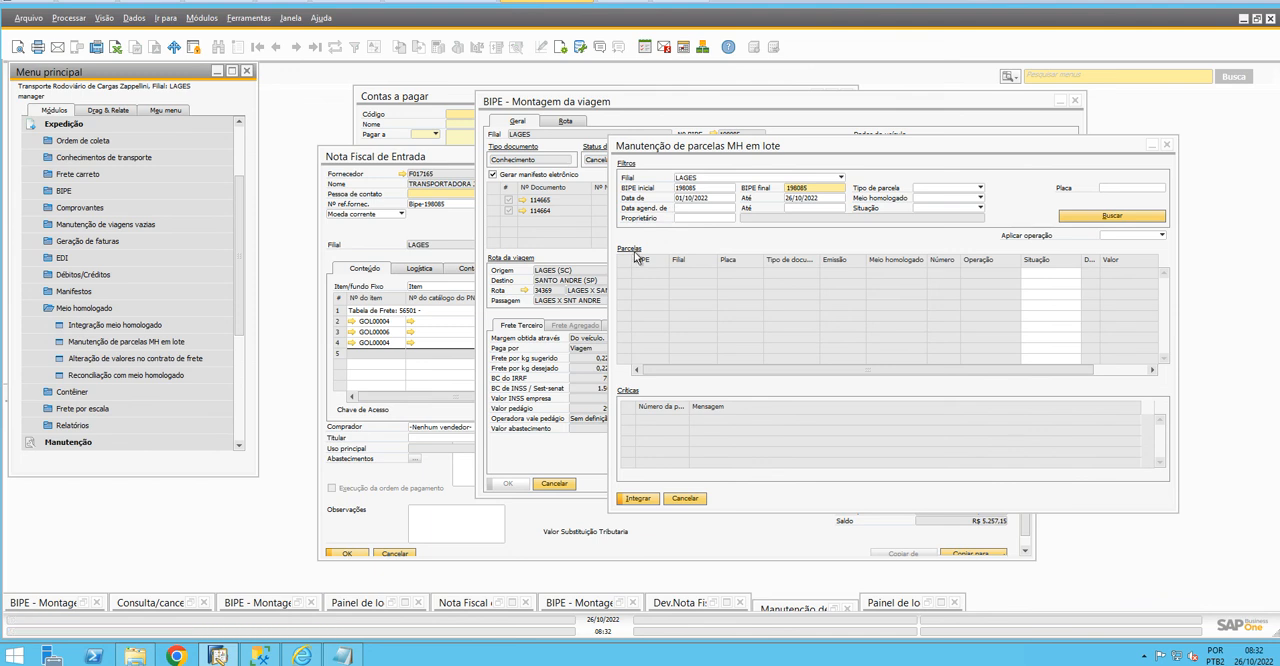
pyautogui.click(1166, 145)
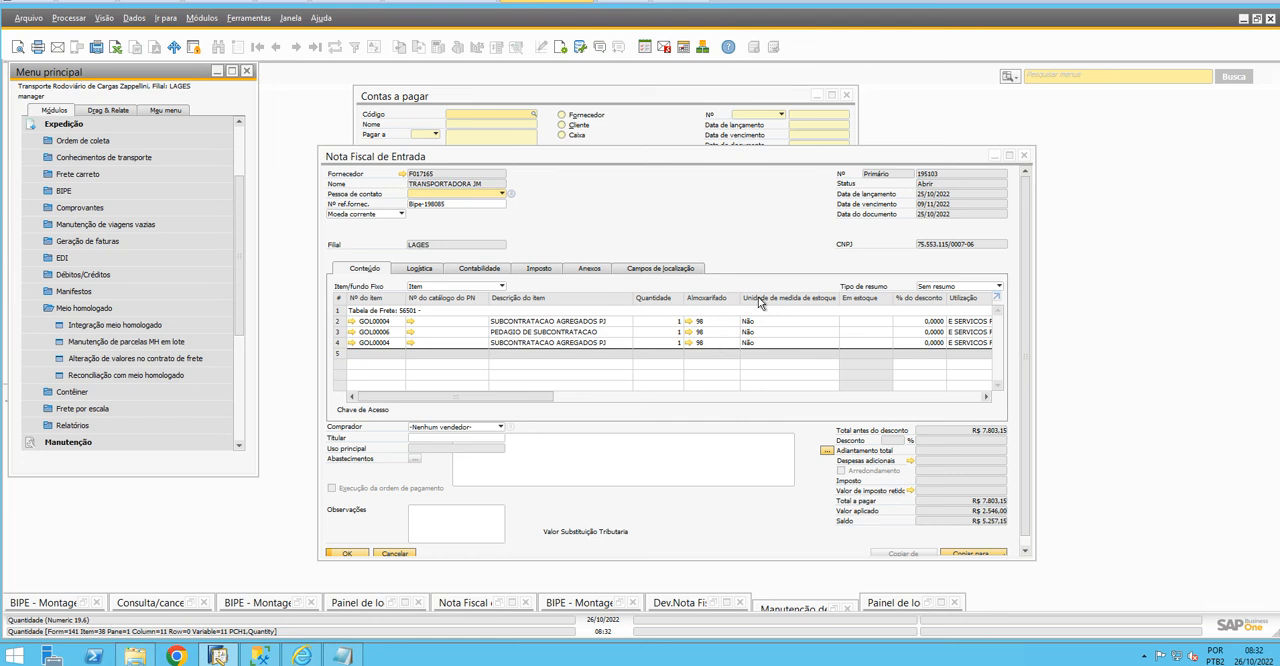
pyautogui.click(1024, 156)
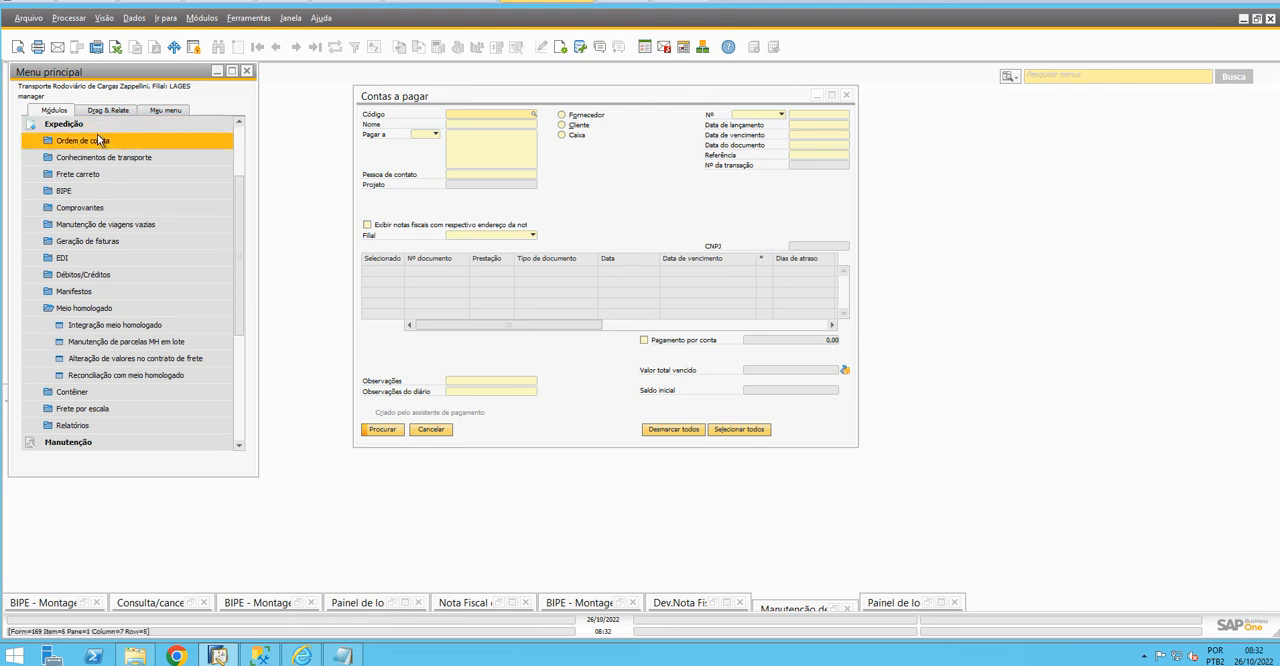
# Collapse the Expedição module and open Cartão meio homologado under Parceiros de negócios
pyautogui.click(108, 306)
pyautogui.scroll(1, 133, 302)
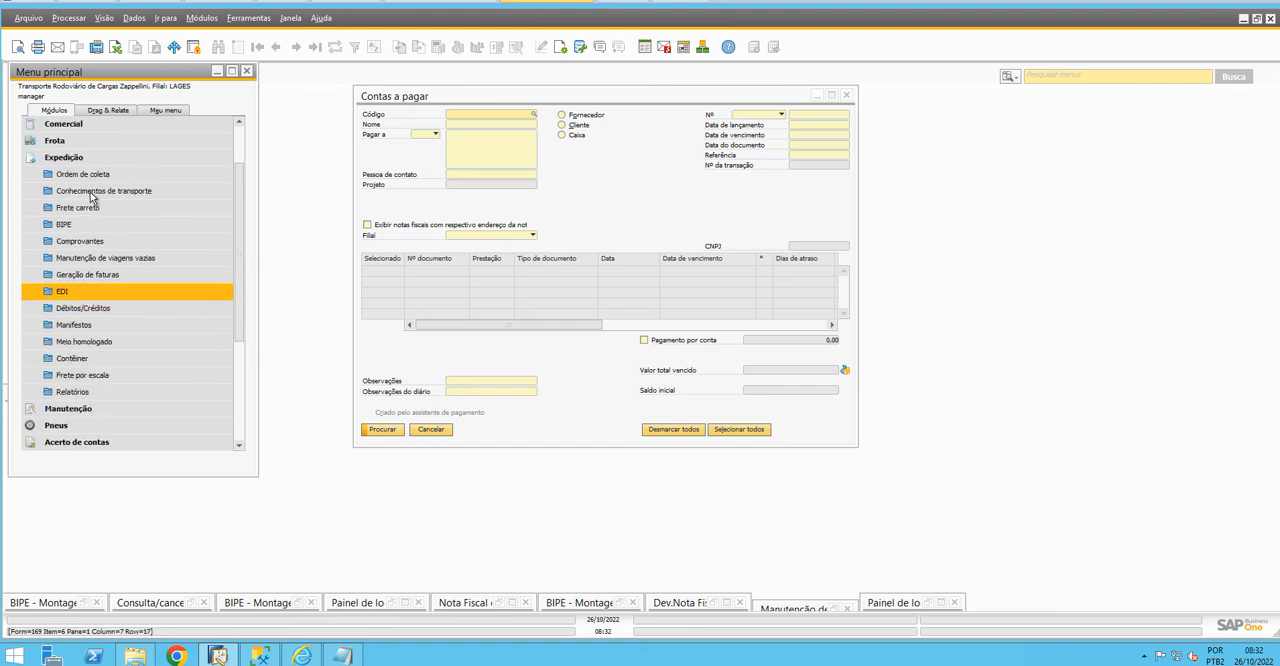
pyautogui.click(81, 160)
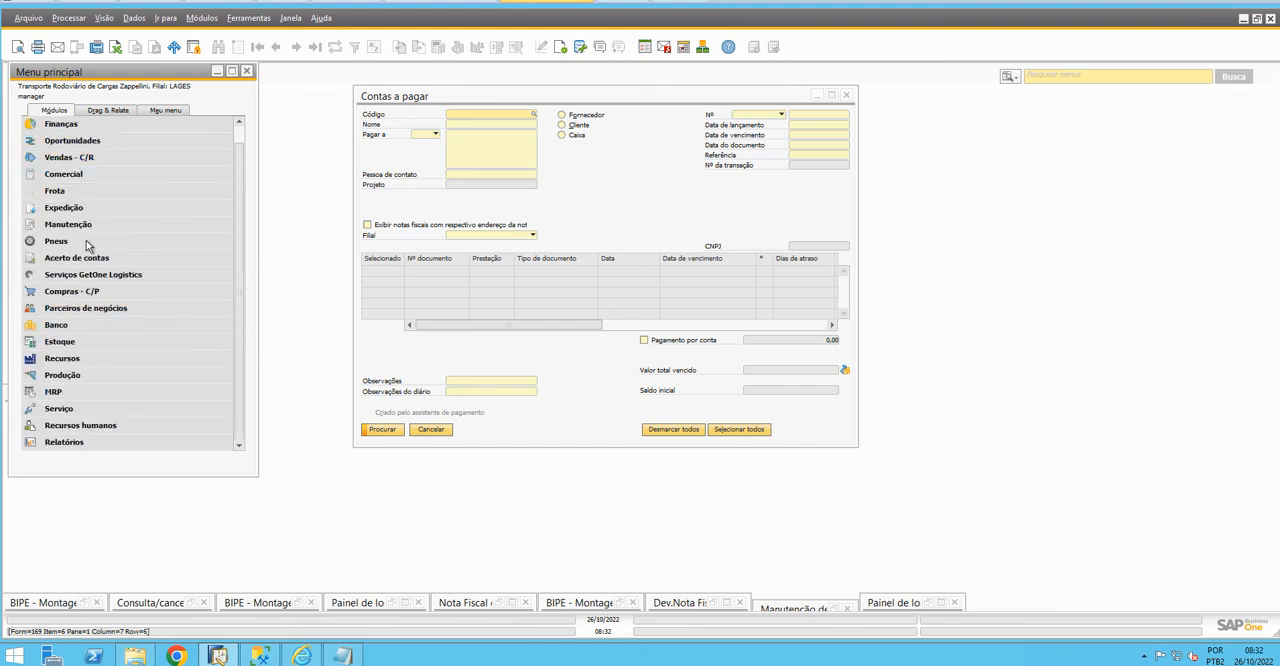
pyautogui.click(80, 310)
pyautogui.scroll(-1, 80, 316)
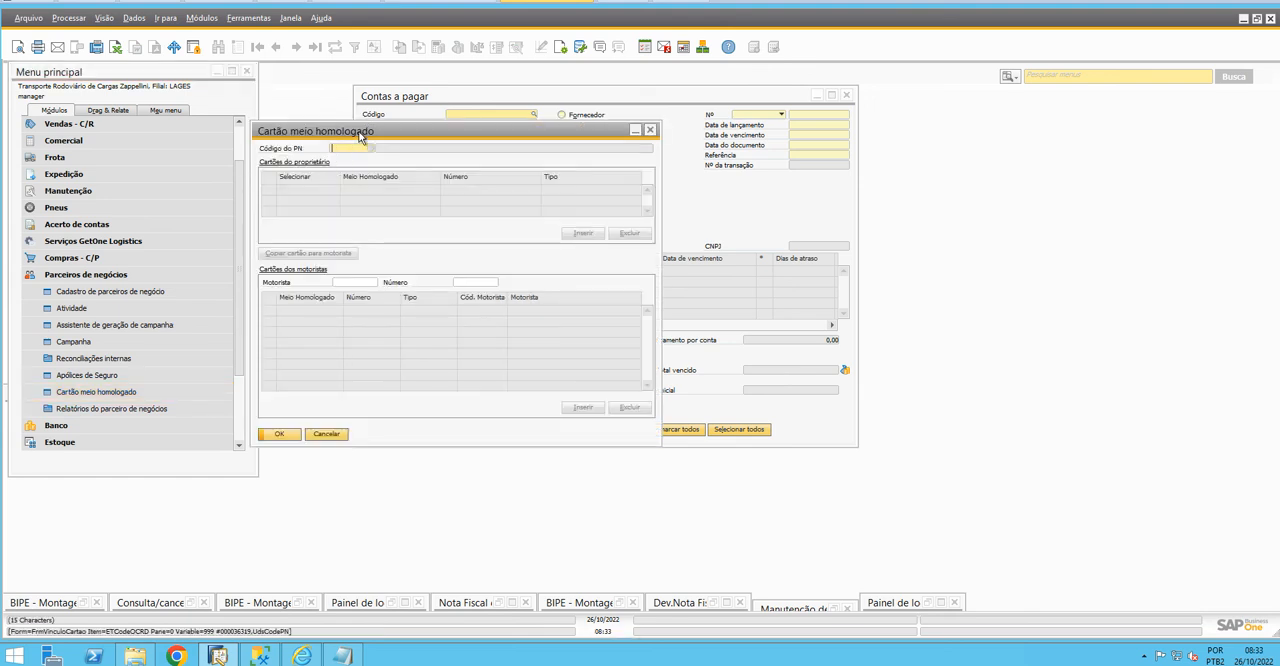
# Reposition the Cartão meio homologado window and switch to the BINOTTO session, collapsing its BIPE group and Expedição module
pyautogui.moveTo(360, 137); pyautogui.dragTo(409, 143)
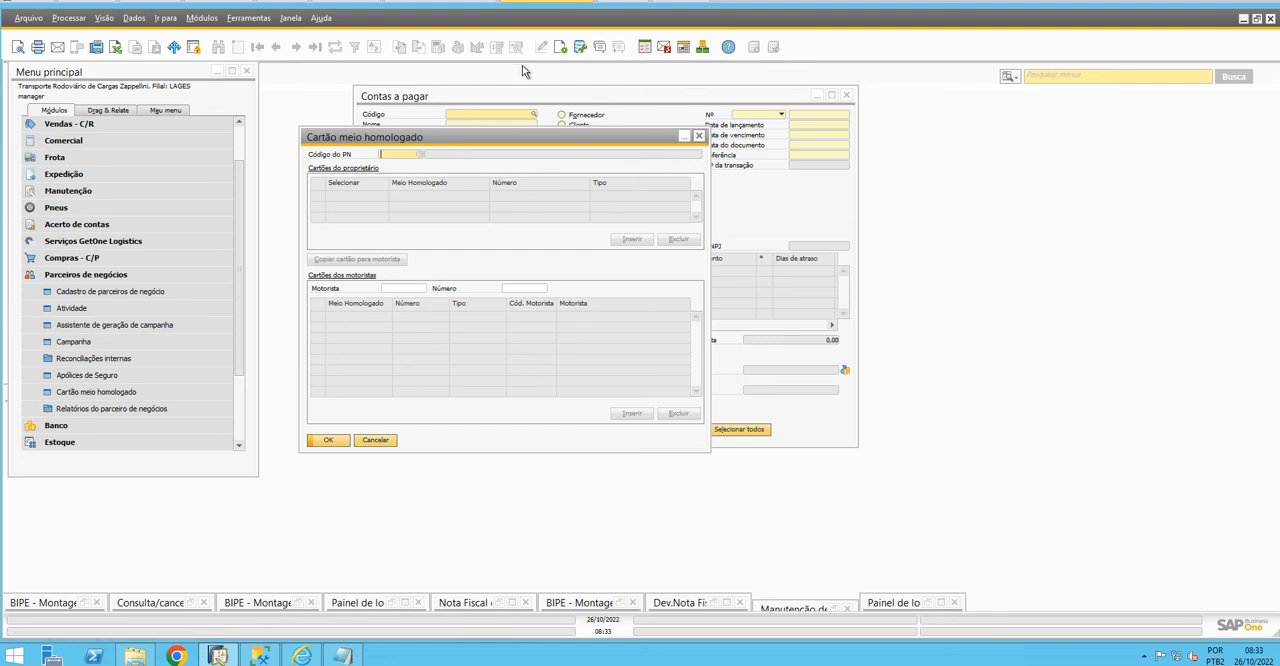
pyautogui.click(286, 2)
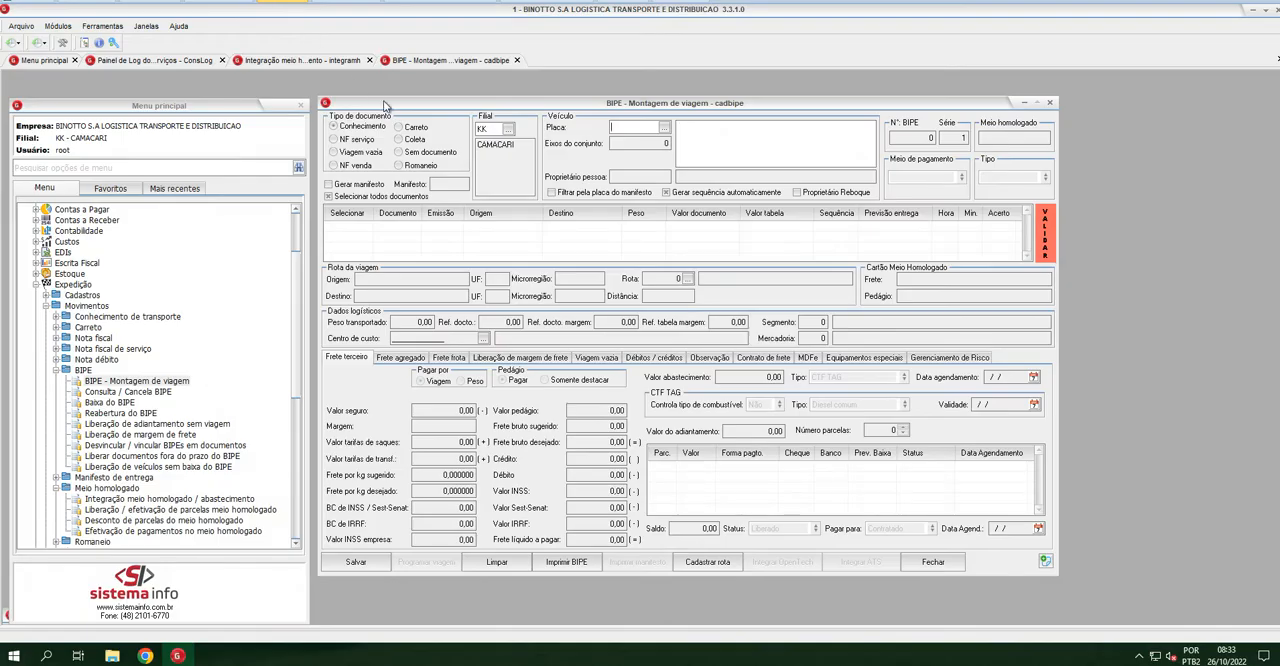
pyautogui.click(58, 371)
pyautogui.click(45, 305)
pyautogui.click(36, 327)
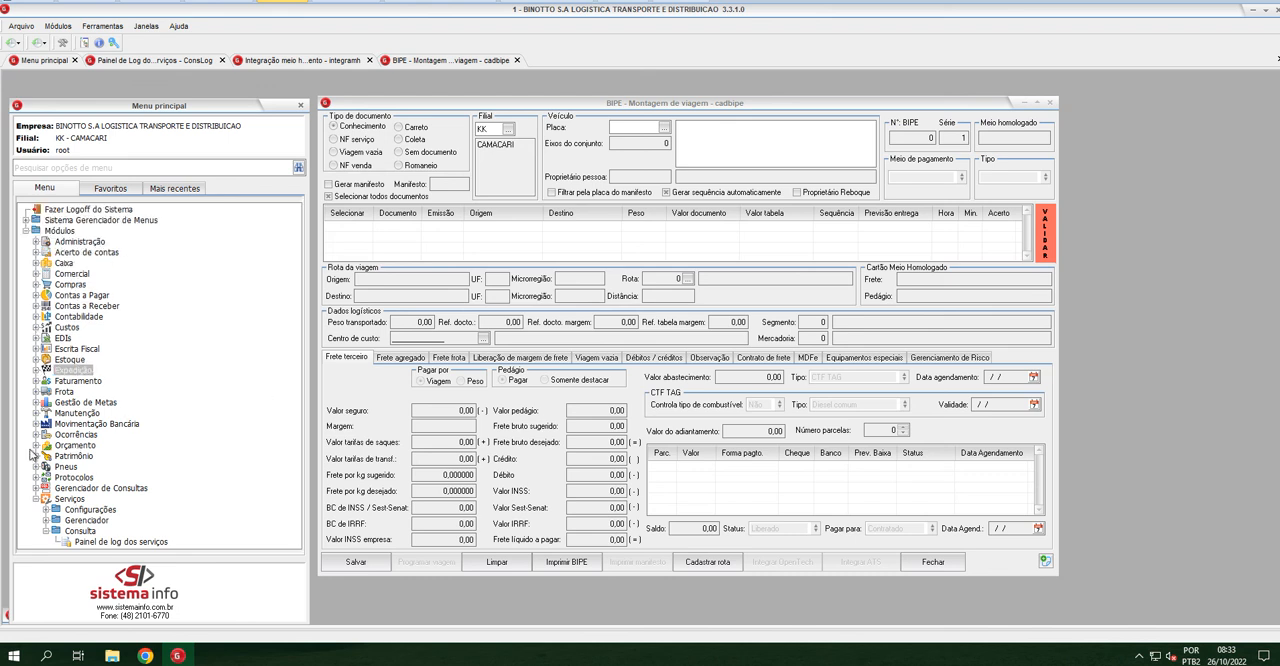
# Open Cartões meio homologado from the Cadastros of Administração in the Frota module
pyautogui.click(36, 391)
pyautogui.click(46, 402)
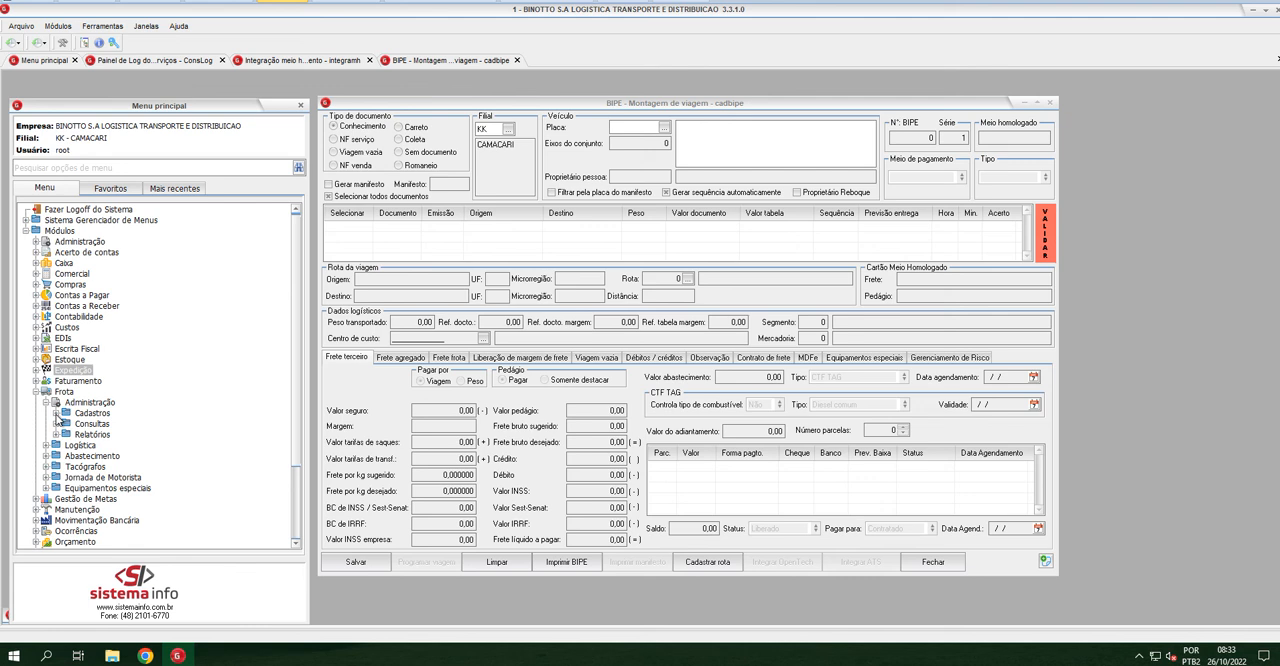
pyautogui.click(56, 413)
pyautogui.scroll(-5, 165, 465)
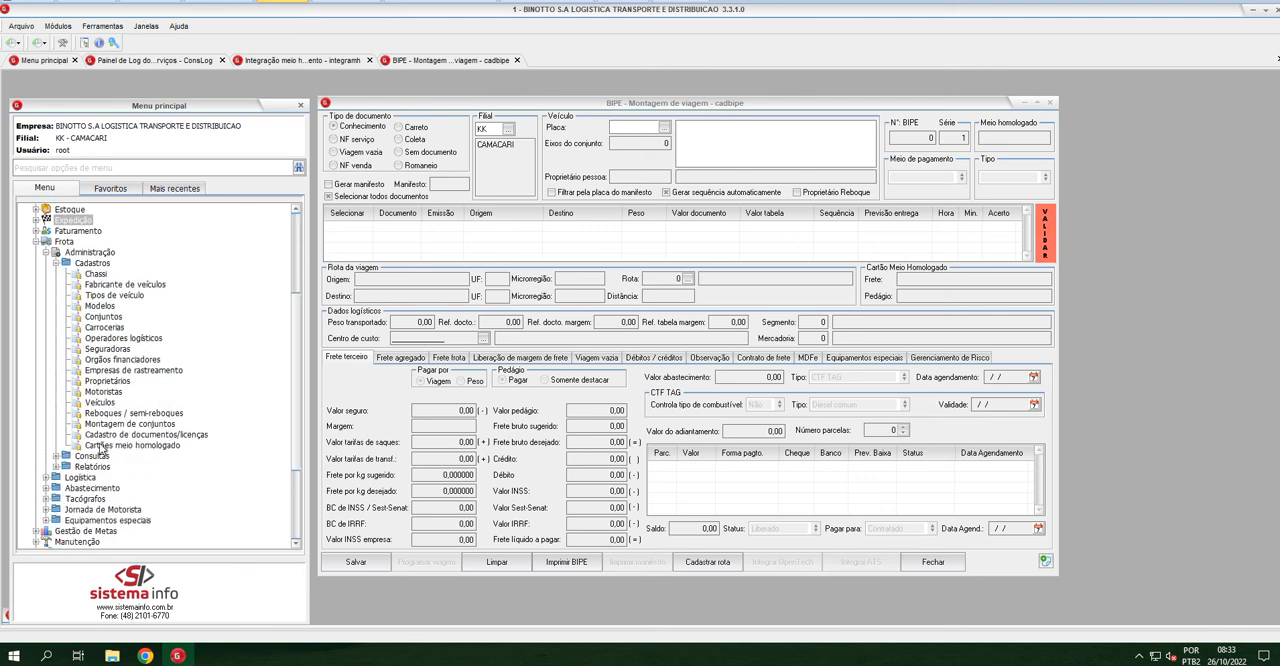
pyautogui.doubleClick(150, 447)
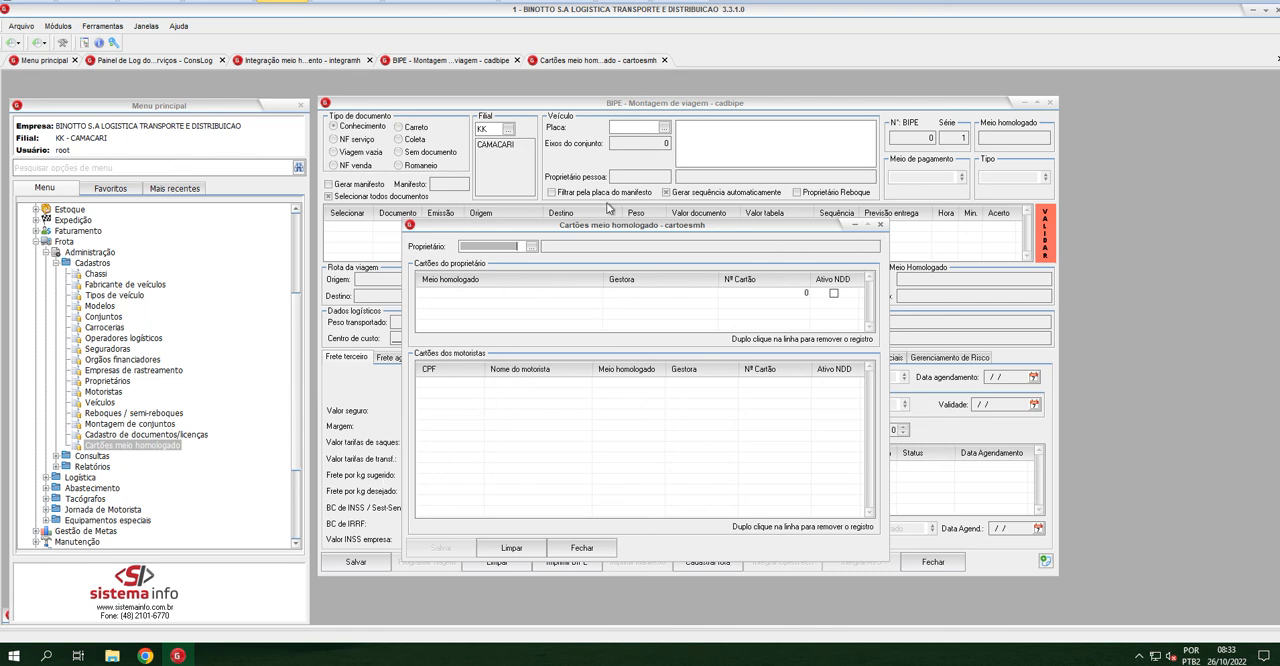
# Show the Proprietário field and the owner's Meio homologado entry in Cartões meio homologado, and close the window
pyautogui.click(519, 247)
pyautogui.moveTo(519, 248); pyautogui.dragTo(435, 249)
pyautogui.click(516, 295)
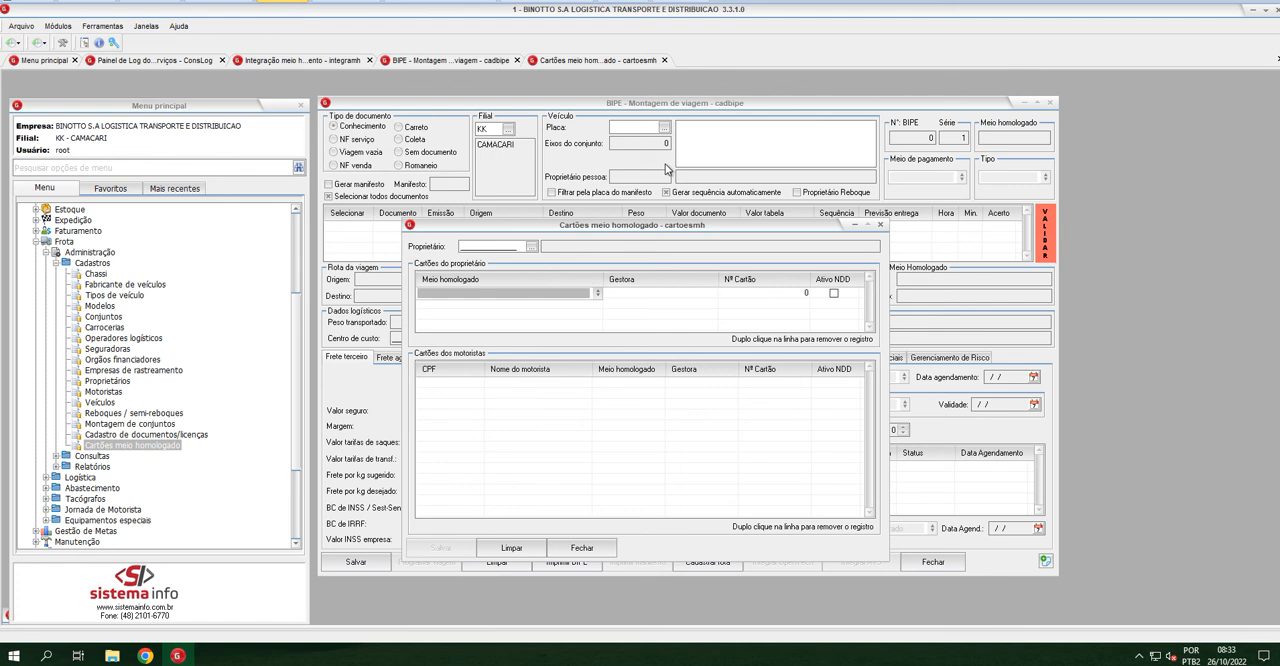
pyautogui.click(880, 225)
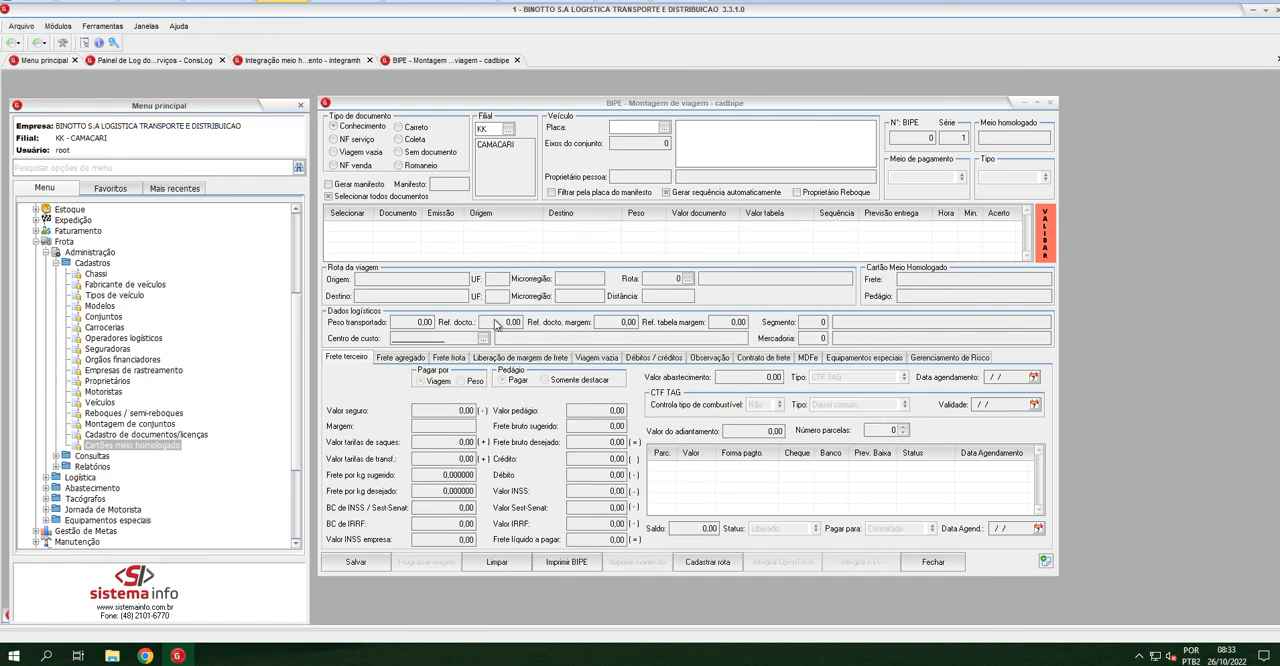